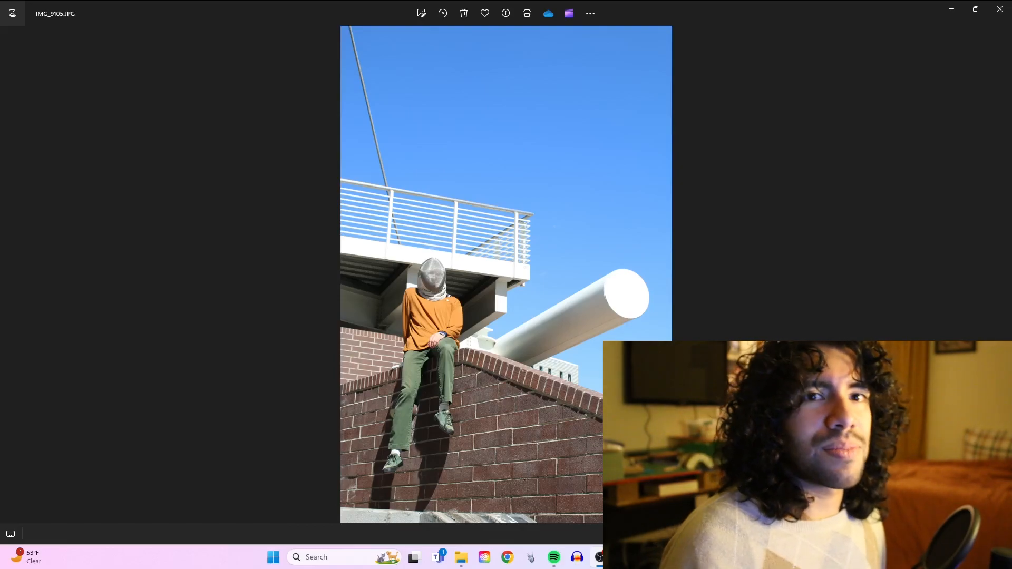
- Close the IMG_9105.JPG photo and the jspreadshots folder, and switch to Illustrator
{"action": "left_click", "coordinate": [999, 9]}
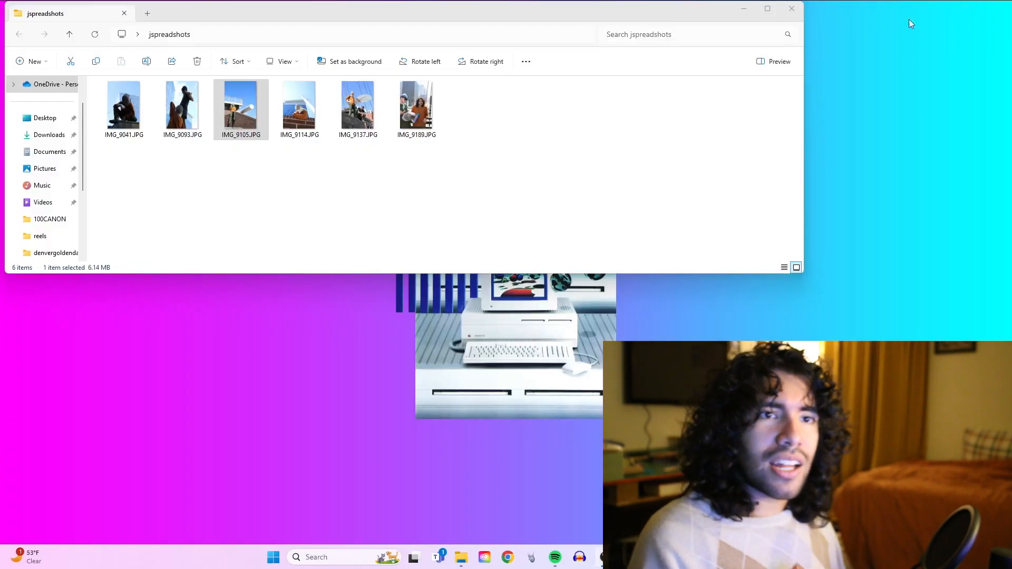
{"action": "left_click", "coordinate": [792, 9]}
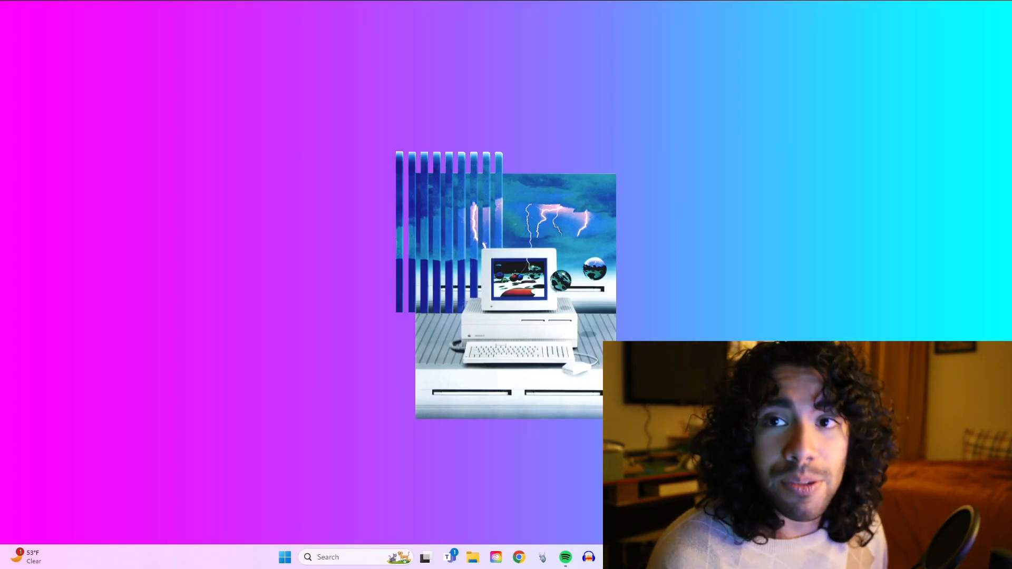
{"action": "key", "text": "alt+Tab"}
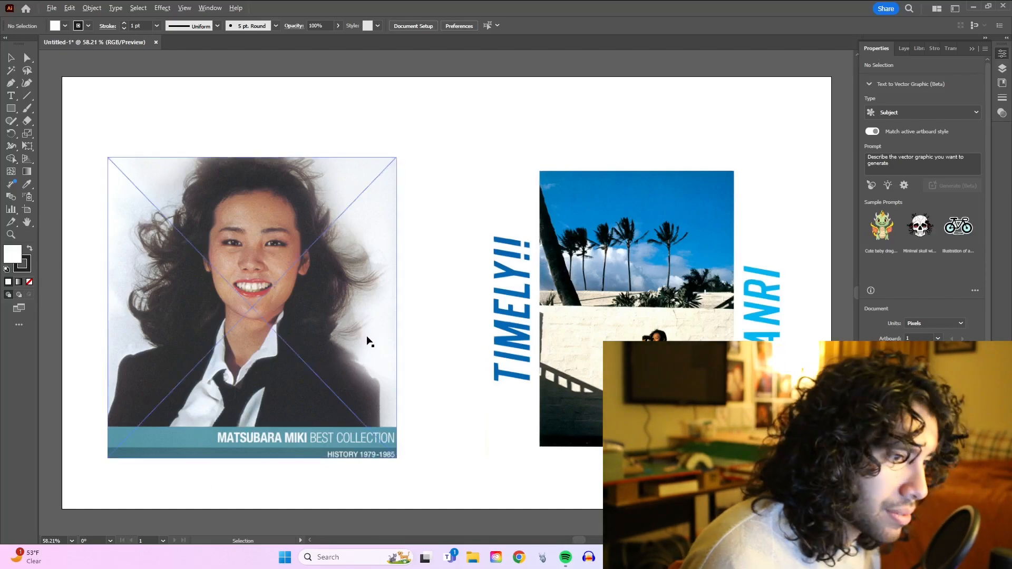
- Examine the Matsubara Miki and Anri album covers on the artboard, up close and side by side, as style references
{"action": "scroll", "coordinate": [366, 338], "scroll_direction": "up", "scroll_amount": 5}
{"action": "scroll", "coordinate": [266, 312], "scroll_direction": "down", "scroll_amount": 2}
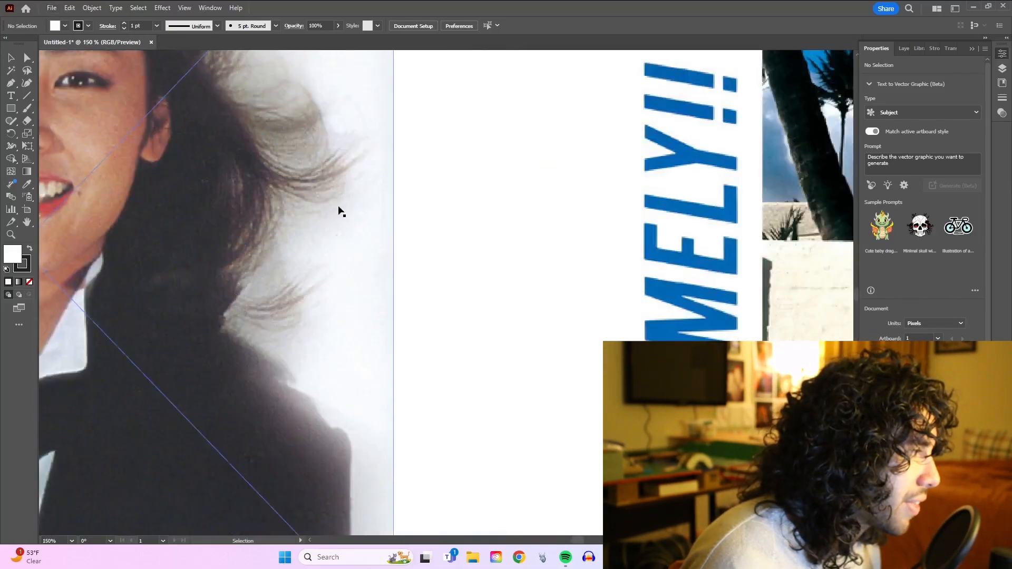
{"action": "scroll", "coordinate": [395, 271], "scroll_direction": "left", "scroll_amount": 5}
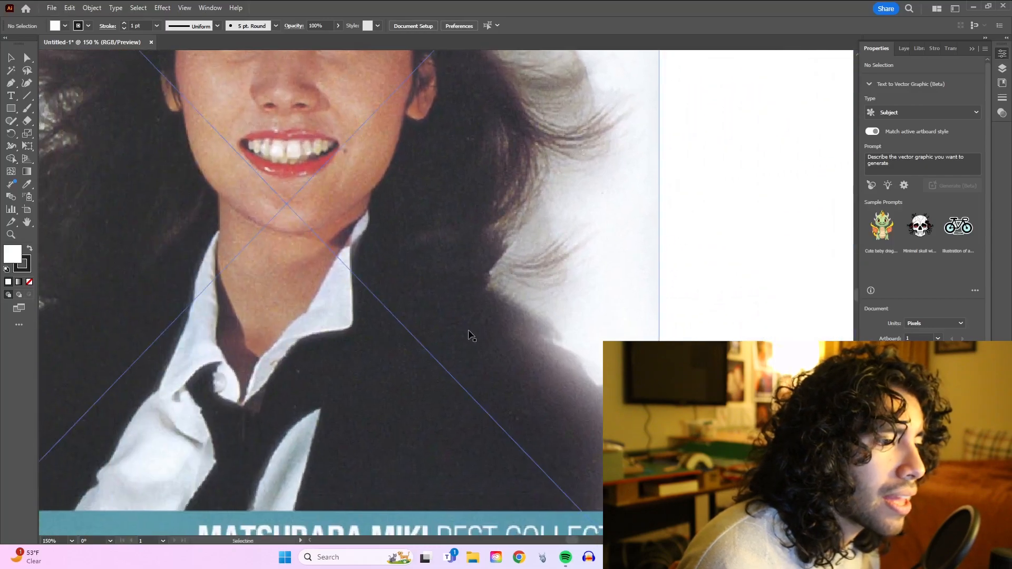
{"action": "scroll", "coordinate": [454, 326], "scroll_direction": "down", "scroll_amount": 2}
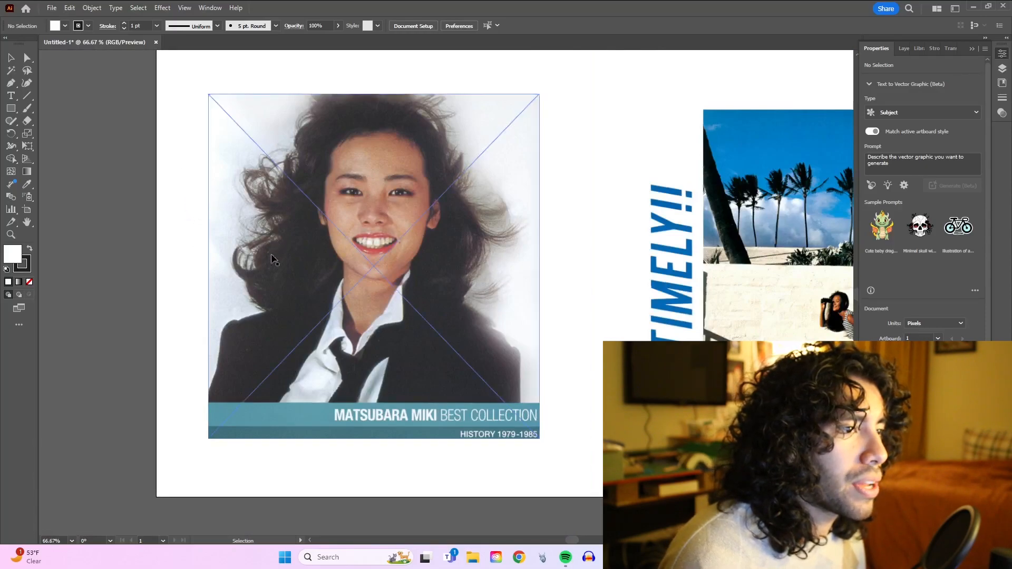
{"action": "left_click_drag", "start_coordinate": [621, 273], "coordinate": [176, 271]}
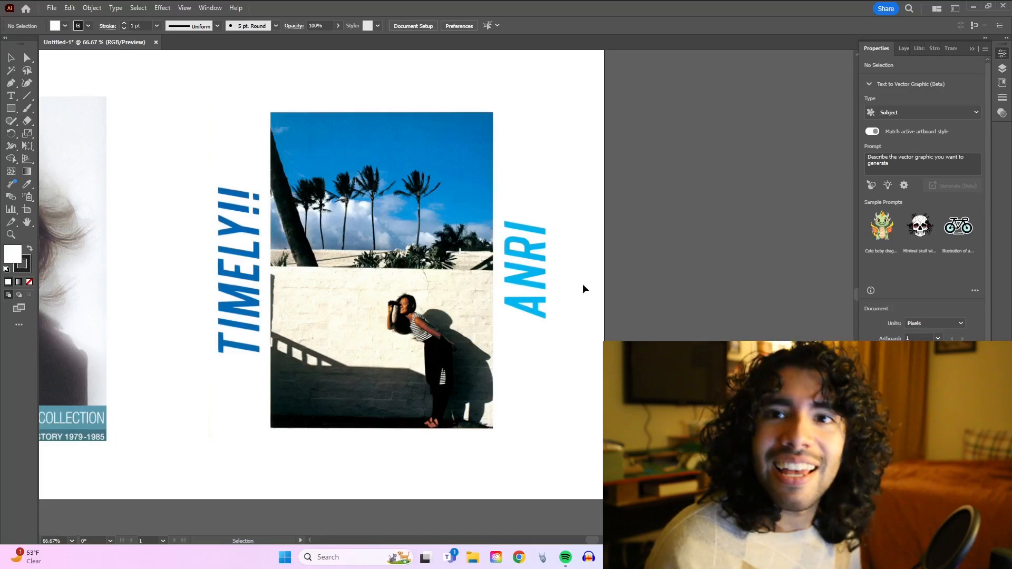
{"action": "scroll", "coordinate": [380, 255], "scroll_direction": "down", "scroll_amount": 2}
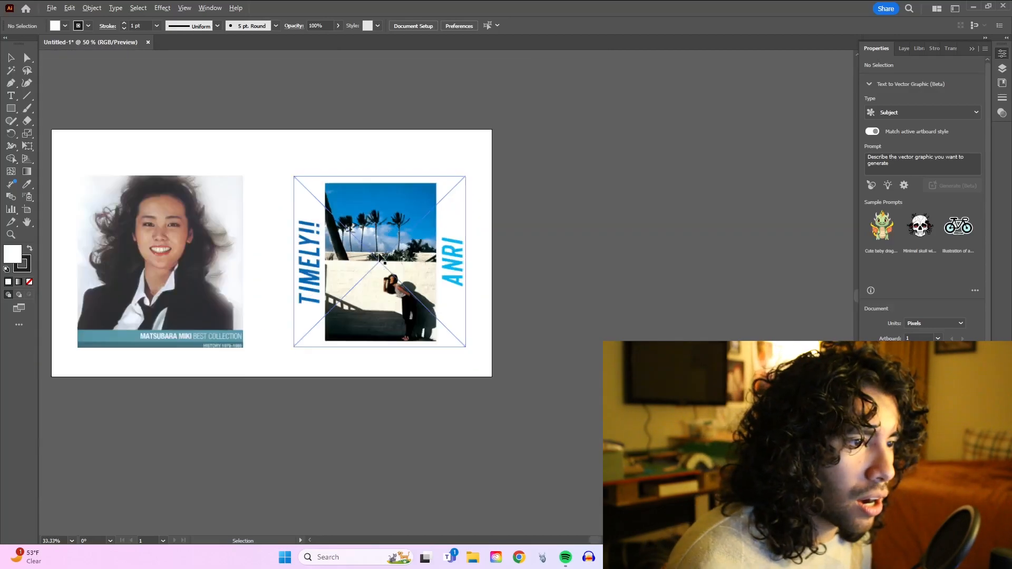
{"action": "key", "text": "space"}
{"action": "left_click_drag", "start_coordinate": [259, 137], "coordinate": [379, 194]}
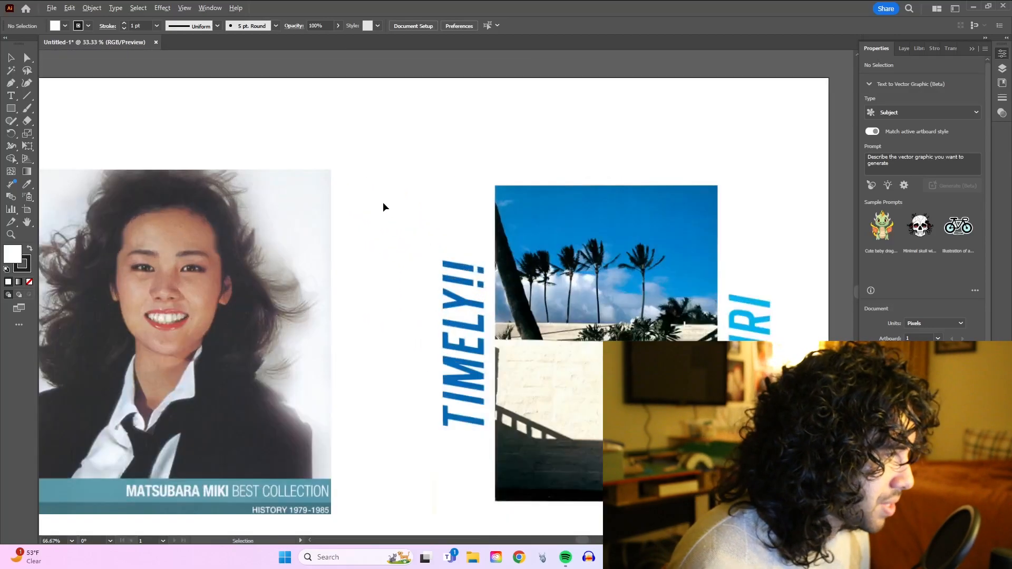
{"action": "scroll", "coordinate": [383, 201], "scroll_direction": "up", "scroll_amount": 2}
{"action": "scroll", "coordinate": [410, 200], "scroll_direction": "down", "scroll_amount": 1}
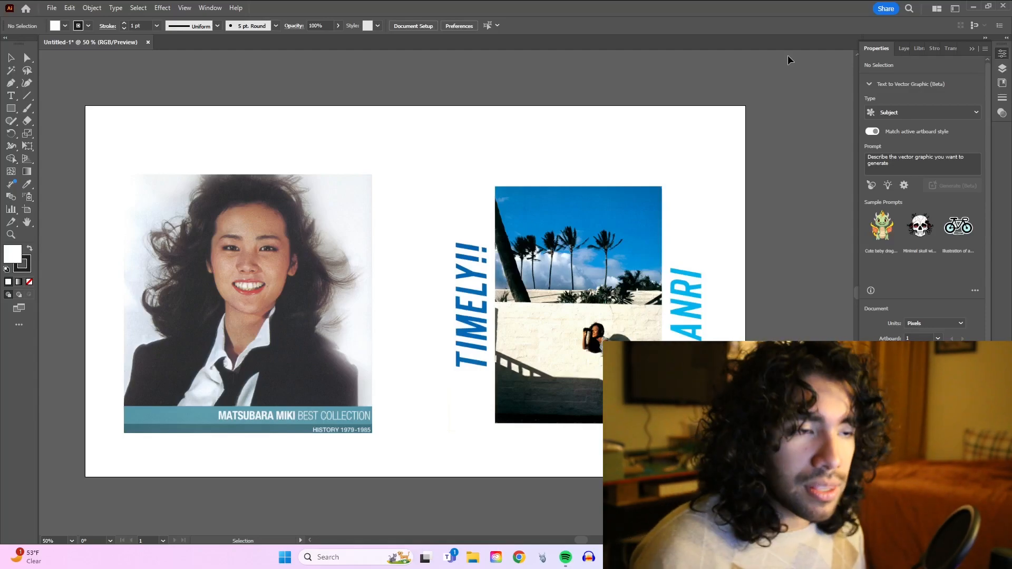
- Return to the maximized jspreadshots folder and view the photos IMG_9105.JPG, IMG_9041.JPG and IMG_9093.JPG at full size
{"action": "left_click", "coordinate": [974, 8]}
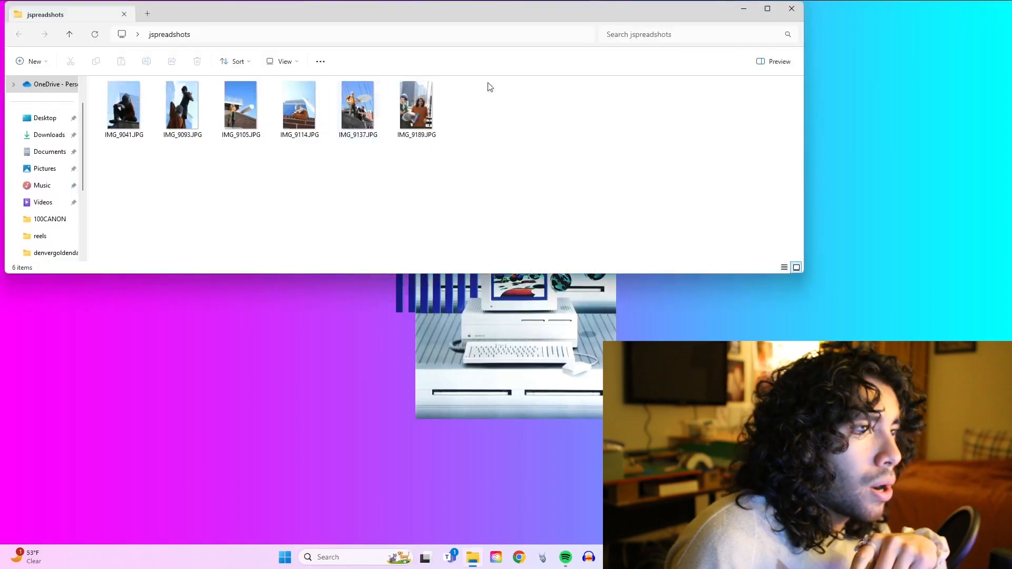
{"action": "left_click", "coordinate": [767, 8]}
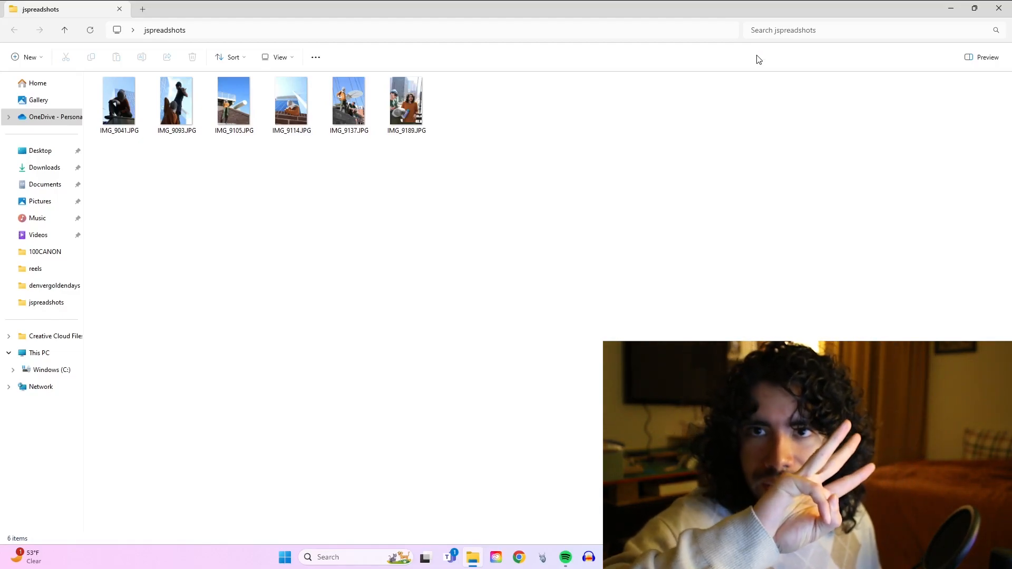
{"action": "double_click", "coordinate": [222, 122]}
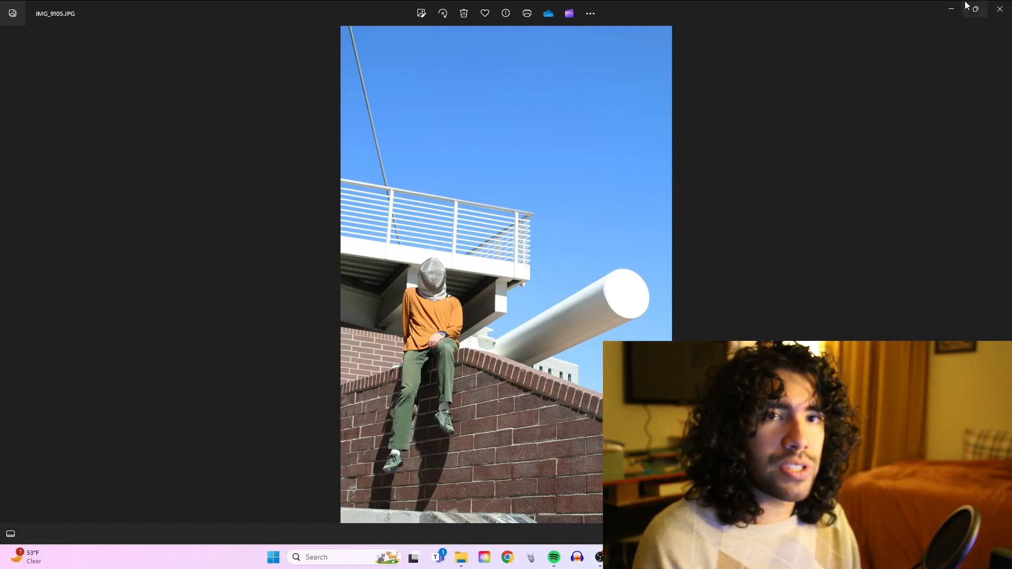
{"action": "left_click", "coordinate": [1000, 9]}
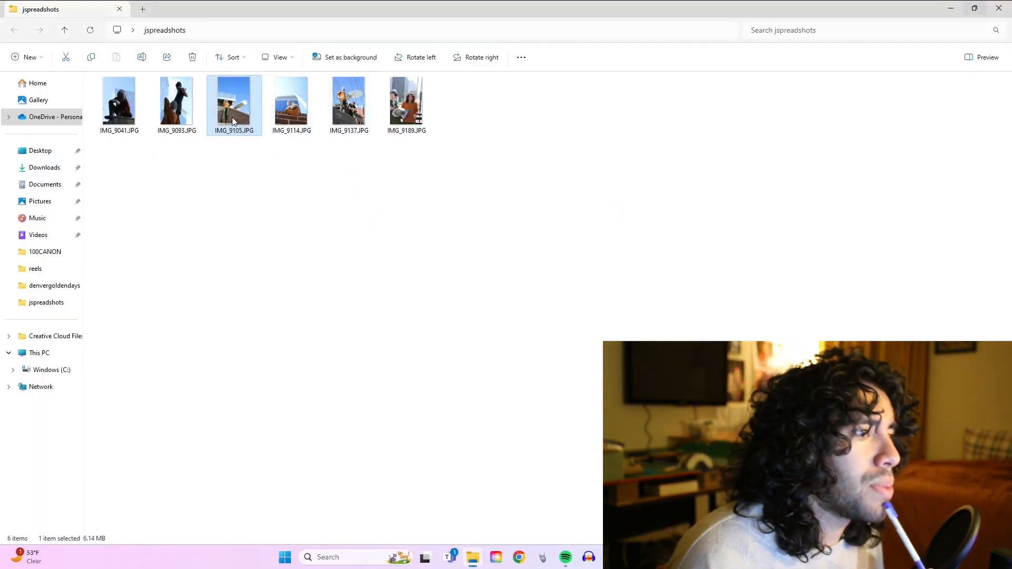
{"action": "double_click", "coordinate": [136, 106]}
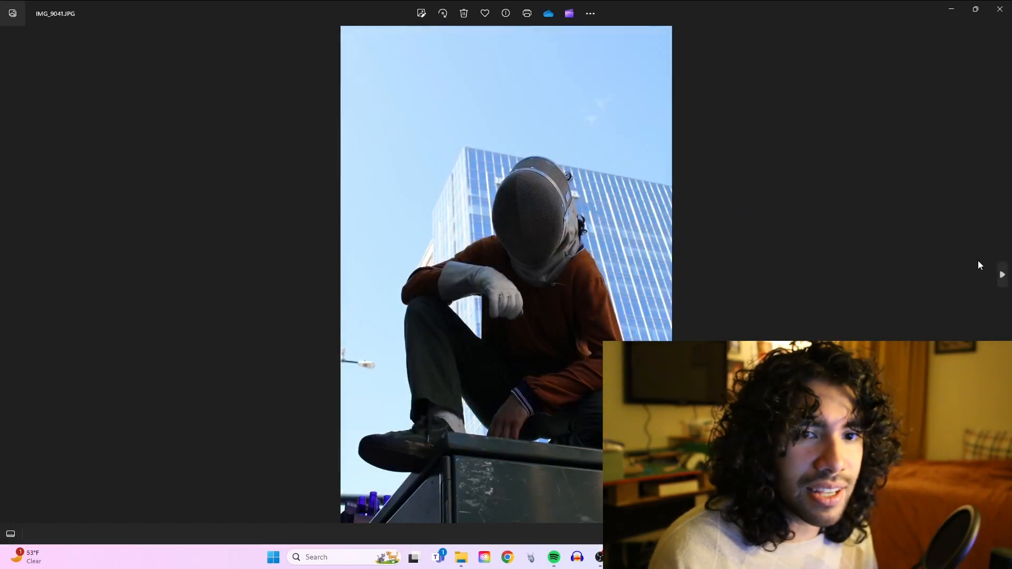
{"action": "left_click", "coordinate": [1002, 275]}
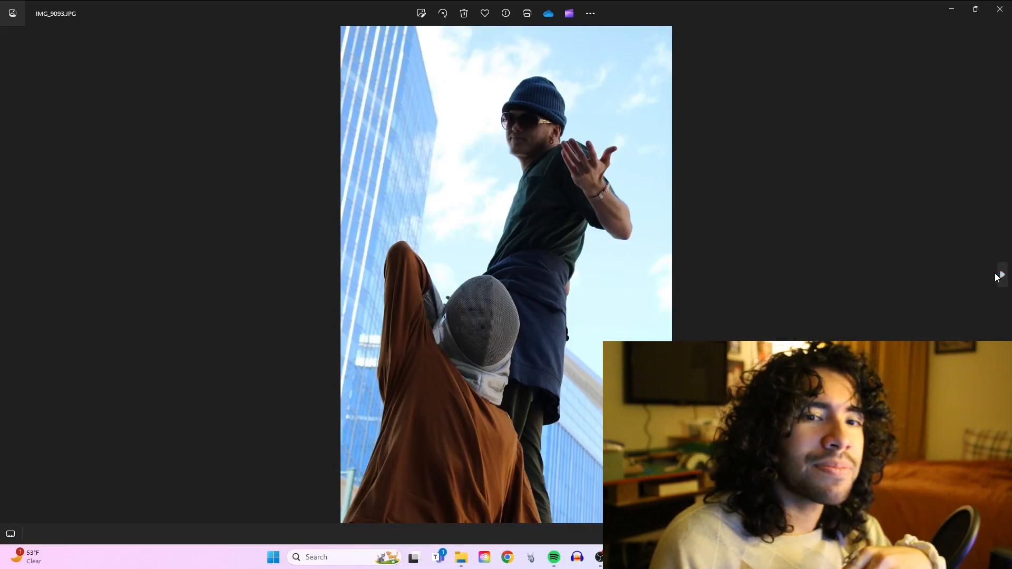
{"action": "left_click", "coordinate": [1000, 10]}
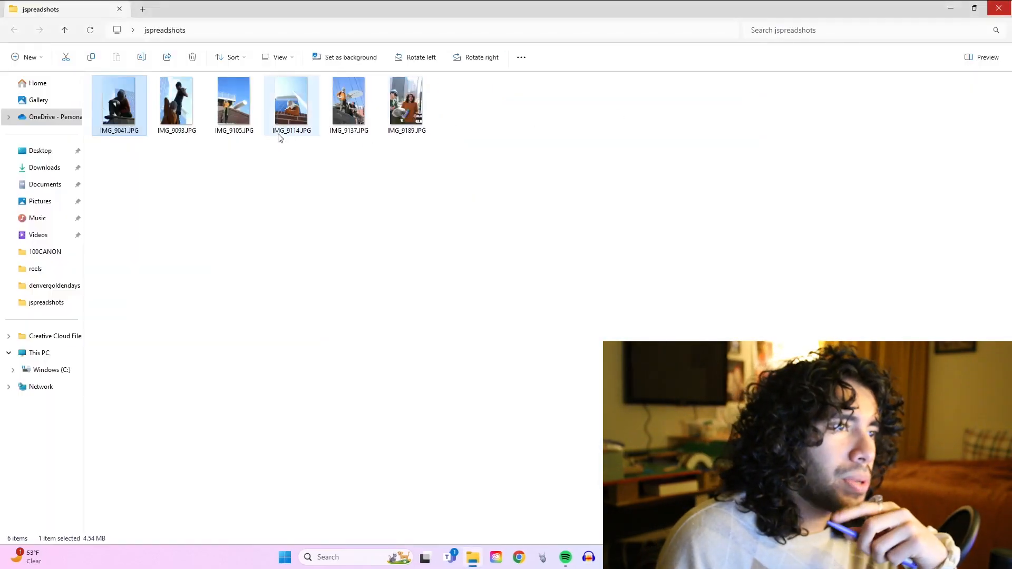
- View the photos IMG_9114.JPG and IMG_9137.JPG at full size, inspecting the second one up close
{"action": "double_click", "coordinate": [297, 113]}
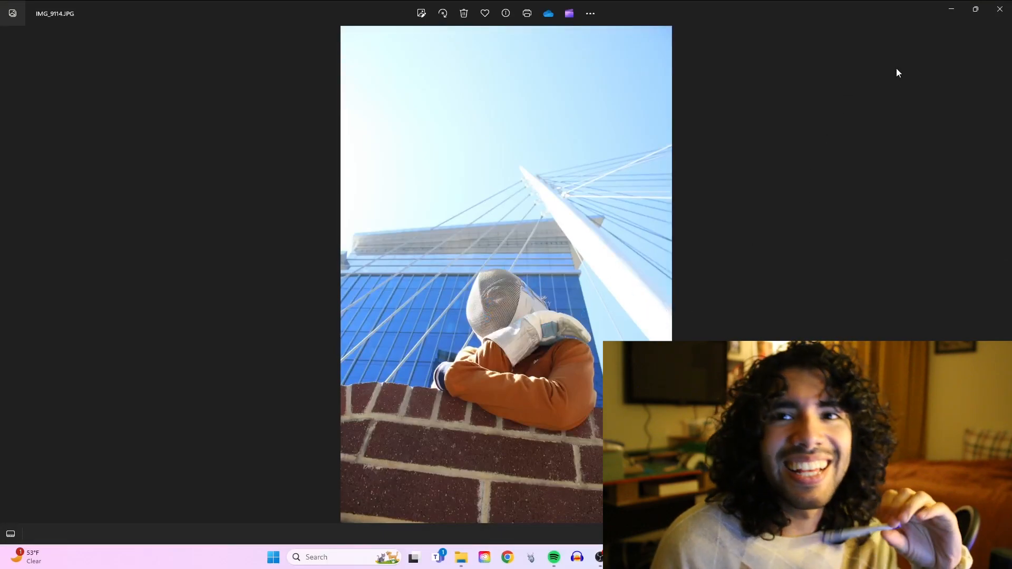
{"action": "left_click", "coordinate": [998, 8]}
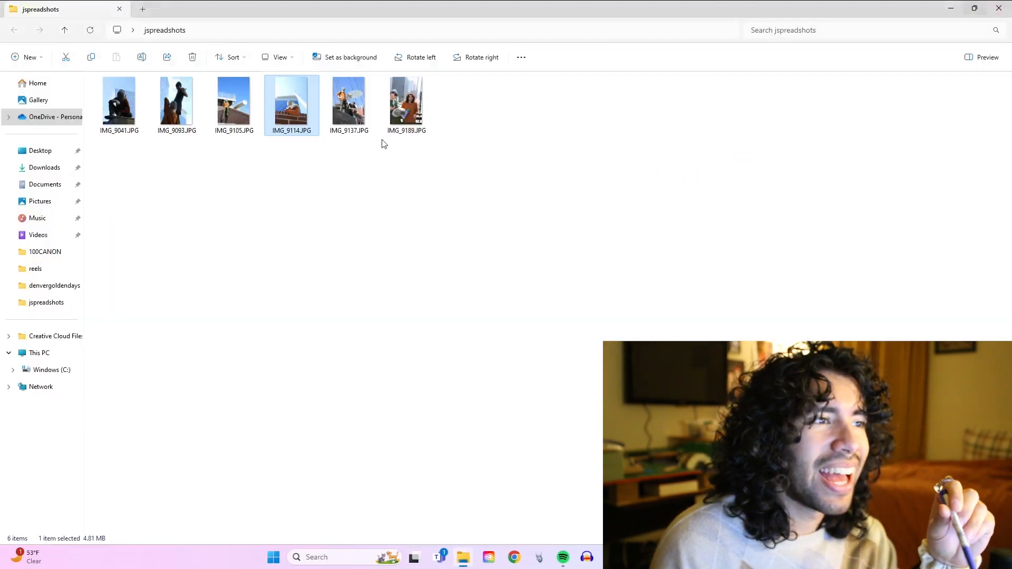
{"action": "key", "text": "Right"}
{"action": "key", "text": "Return"}
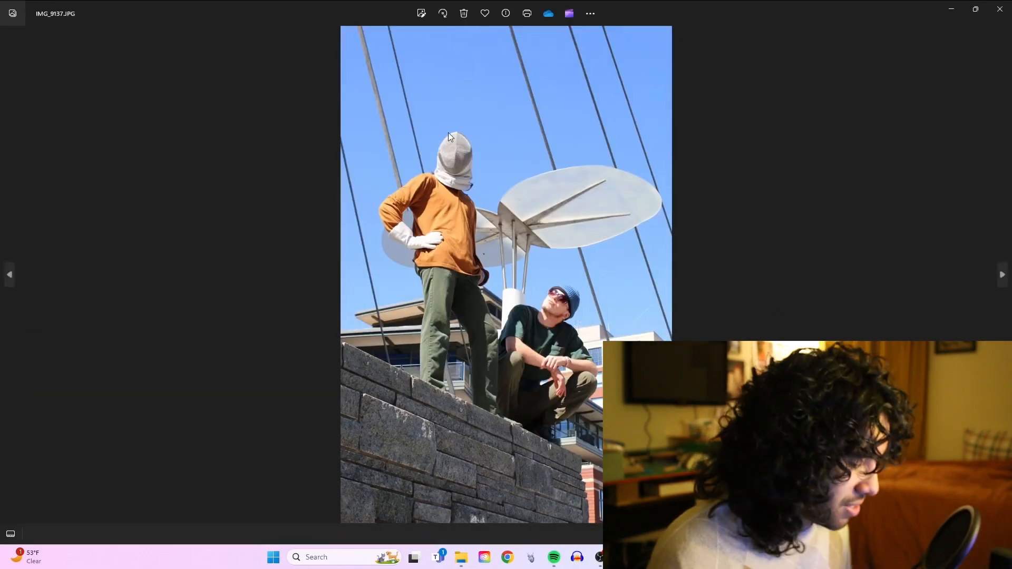
{"action": "scroll", "coordinate": [448, 132], "scroll_direction": "up", "scroll_amount": 5}
{"action": "scroll", "coordinate": [358, 230], "scroll_direction": "down", "scroll_amount": 5}
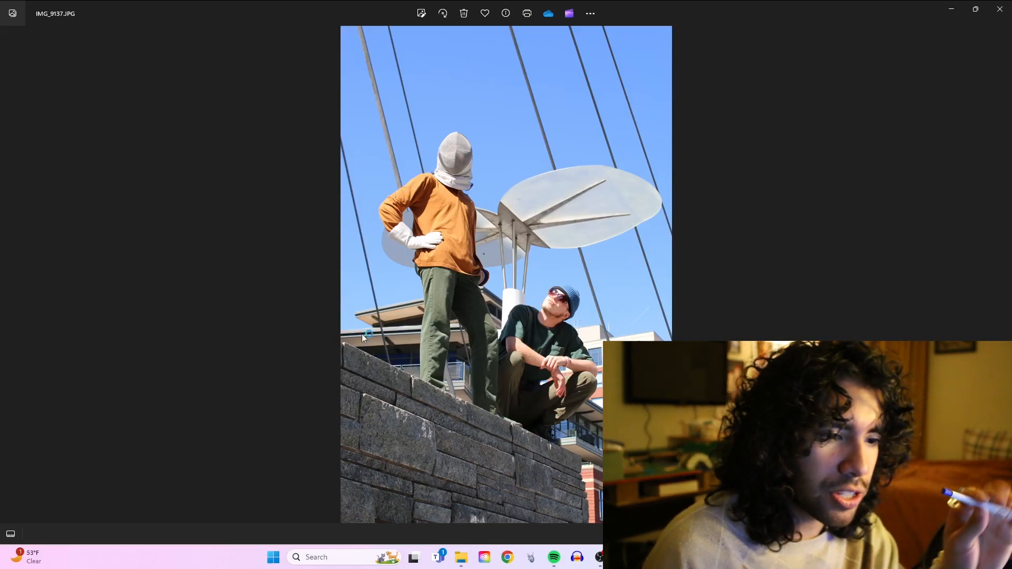
{"action": "left_click", "coordinate": [999, 9]}
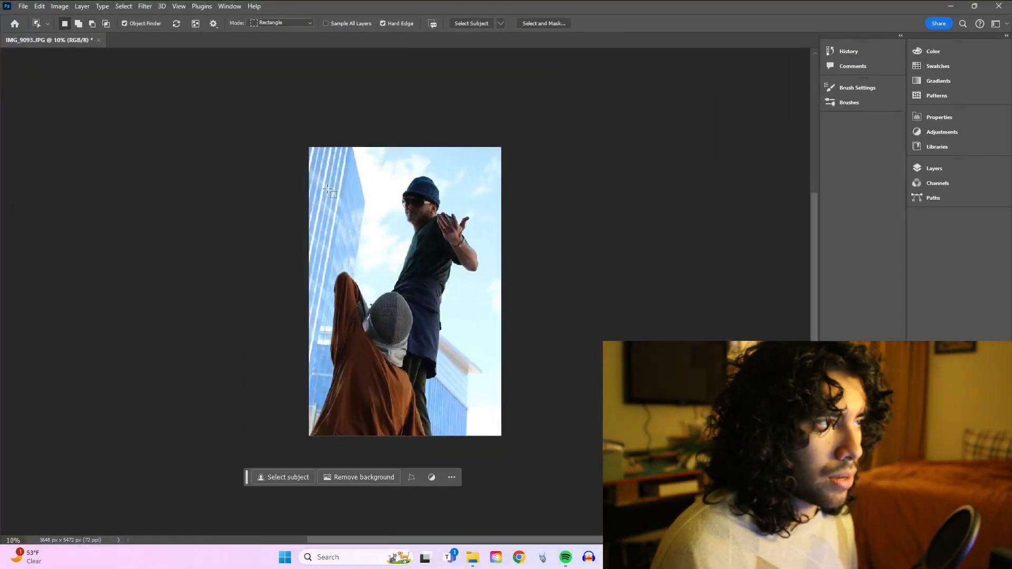
- Enlarge the IMG_9093.JPG photo in Photoshop and display the available adjustments
{"action": "scroll", "coordinate": [235, 193], "scroll_direction": "up", "scroll_amount": 4}
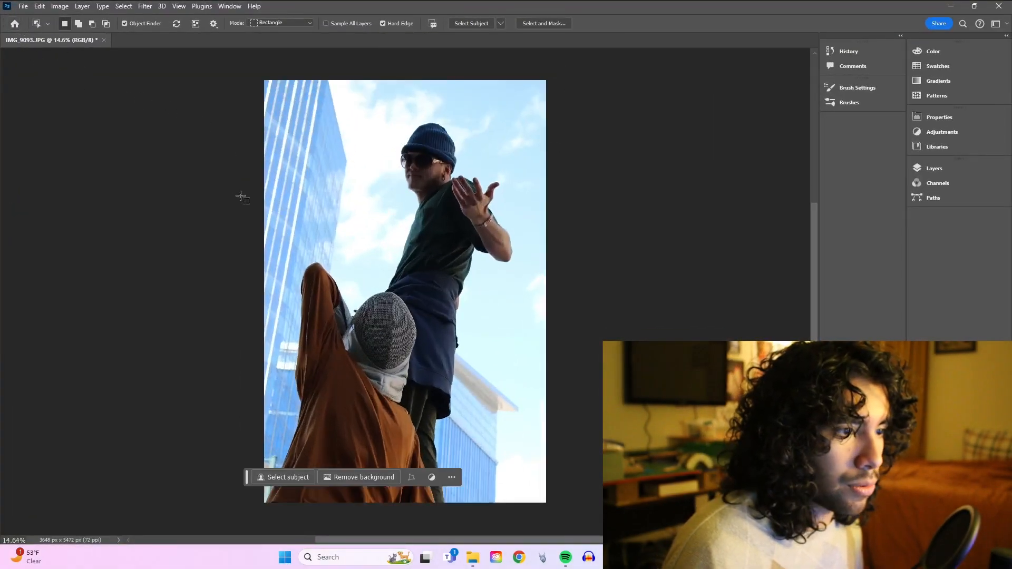
{"action": "scroll", "coordinate": [243, 203], "scroll_direction": "down", "scroll_amount": 2}
{"action": "left_click_drag", "start_coordinate": [238, 212], "coordinate": [264, 199]}
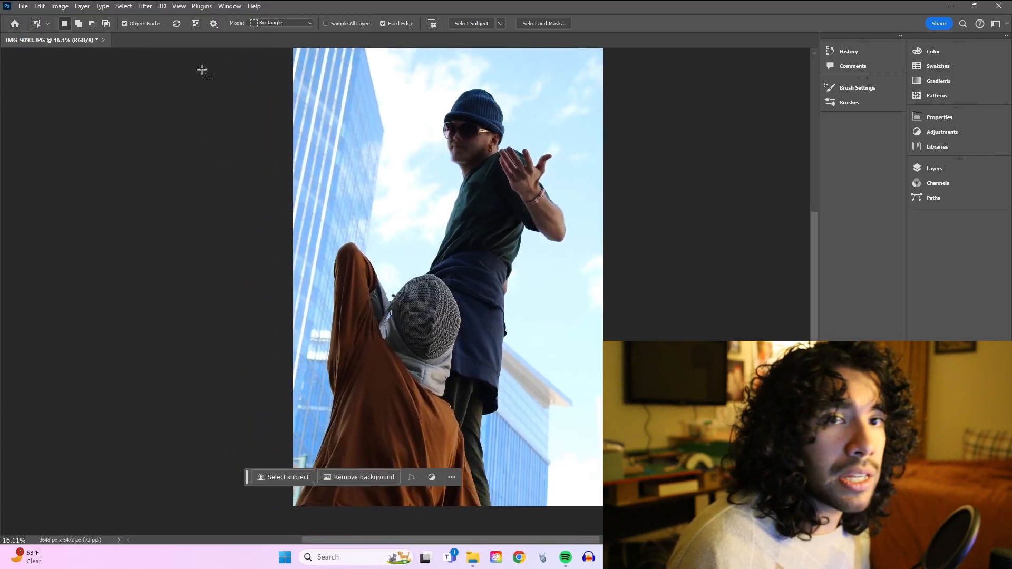
{"action": "left_click", "coordinate": [938, 132]}
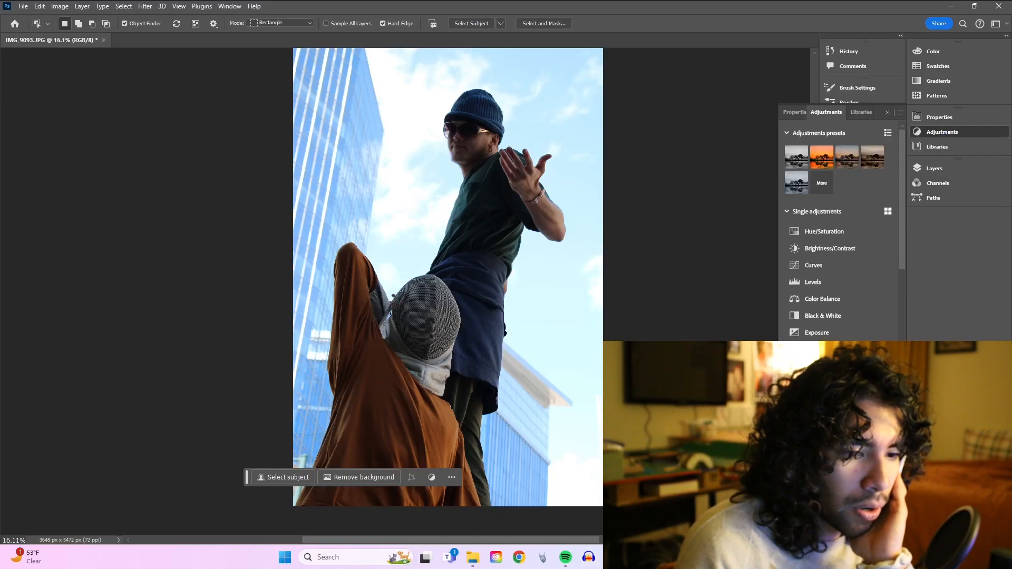
- Bring the album cover references in Illustrator over the photo for comparison, and return to the photo in Photoshop
{"action": "key", "text": "alt+Tab"}
{"action": "left_click_drag", "start_coordinate": [656, 14], "coordinate": [549, 124]}
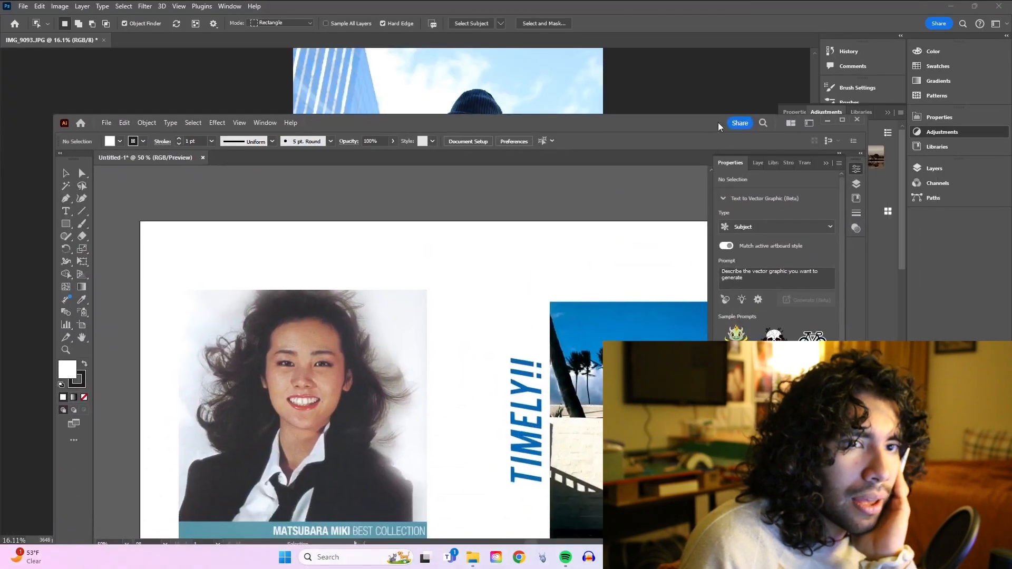
{"action": "left_click", "coordinate": [840, 122]}
{"action": "left_click_drag", "start_coordinate": [274, 52], "coordinate": [277, 534]}
{"action": "left_click_drag", "start_coordinate": [676, 535], "coordinate": [602, 53]}
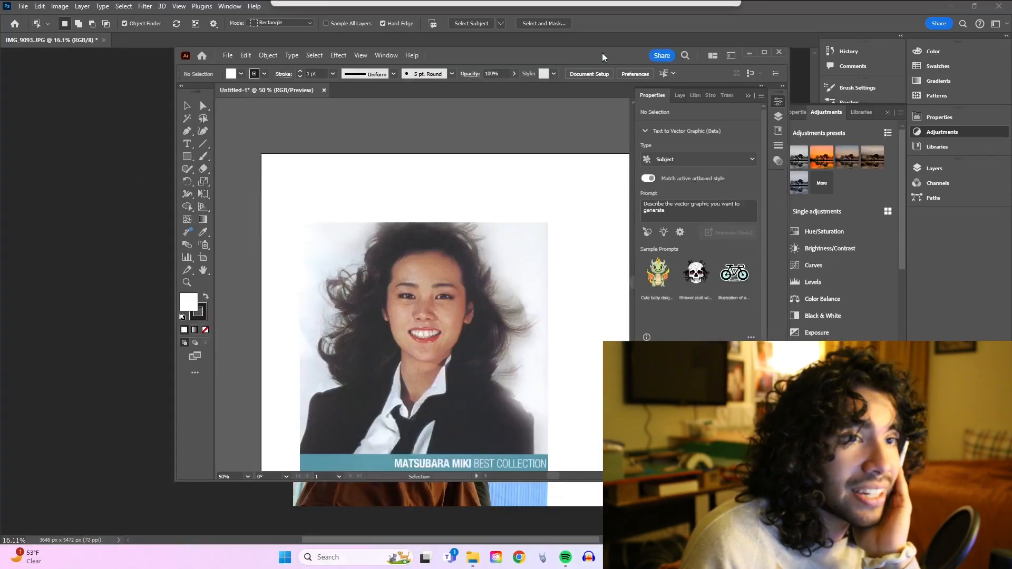
{"action": "left_click", "coordinate": [743, 52]}
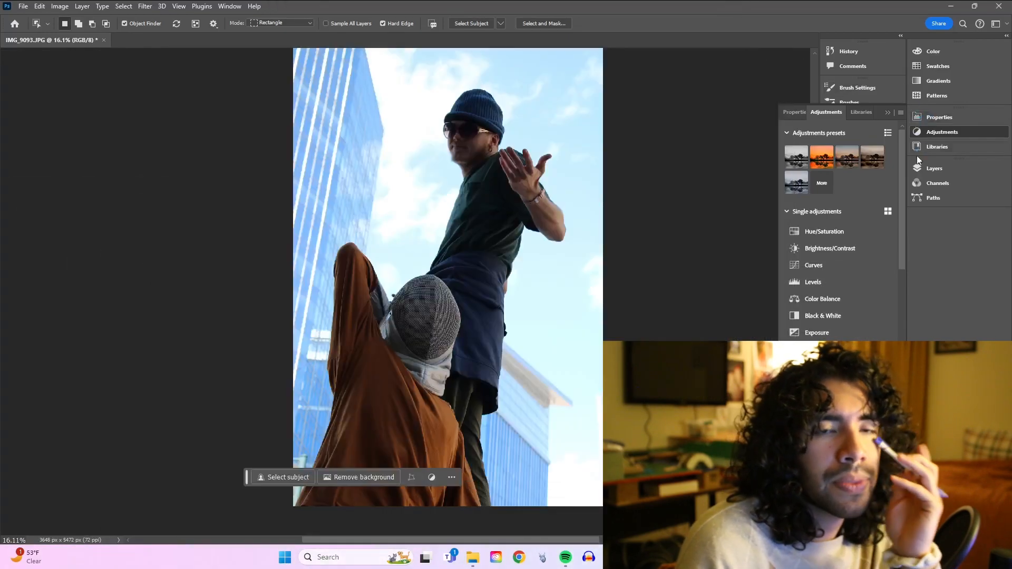
- Add a Levels adjustment layer with input black at 6, input white at 247 and slightly brightened midtones
{"action": "left_click", "coordinate": [810, 246]}
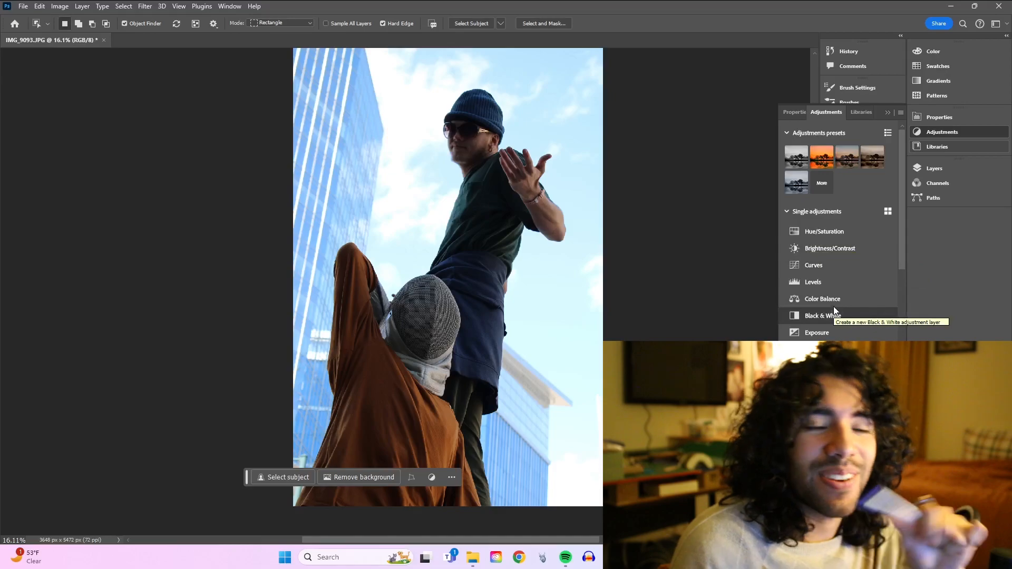
{"action": "left_click", "coordinate": [825, 283]}
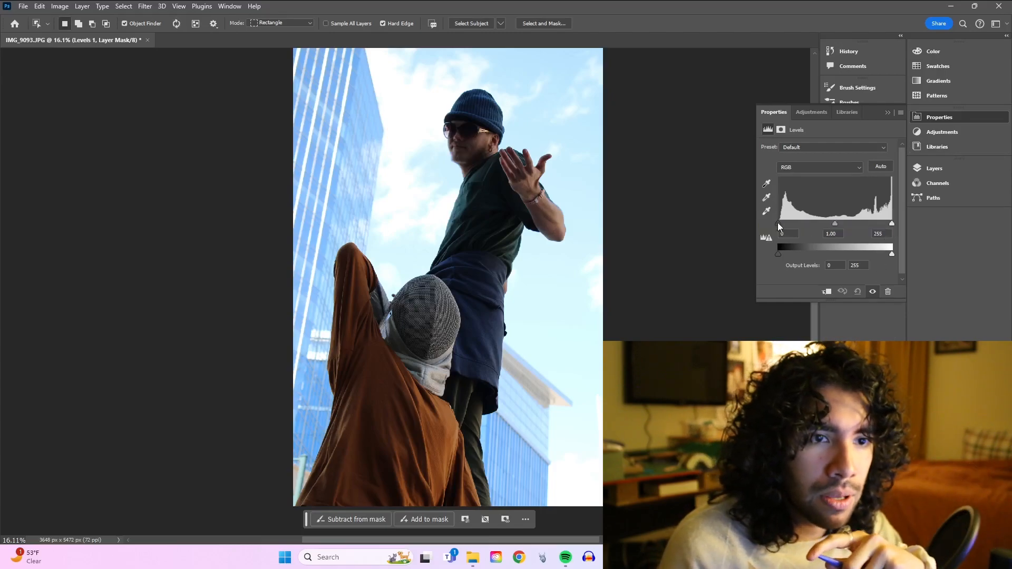
{"action": "left_click_drag", "start_coordinate": [777, 223], "coordinate": [779, 223]}
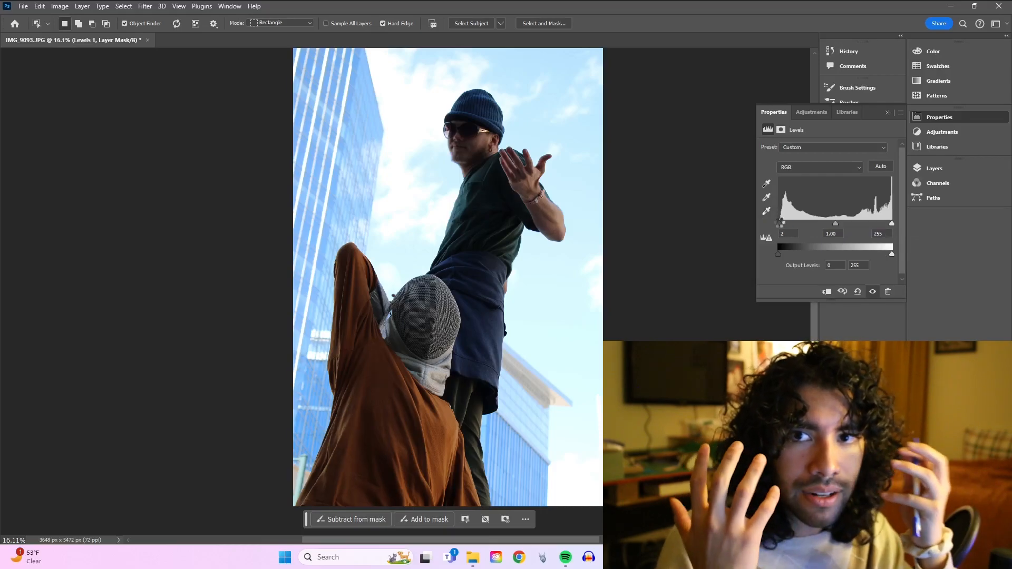
{"action": "left_click_drag", "start_coordinate": [780, 223], "coordinate": [781, 223]}
{"action": "left_click_drag", "start_coordinate": [892, 224], "coordinate": [888, 224]}
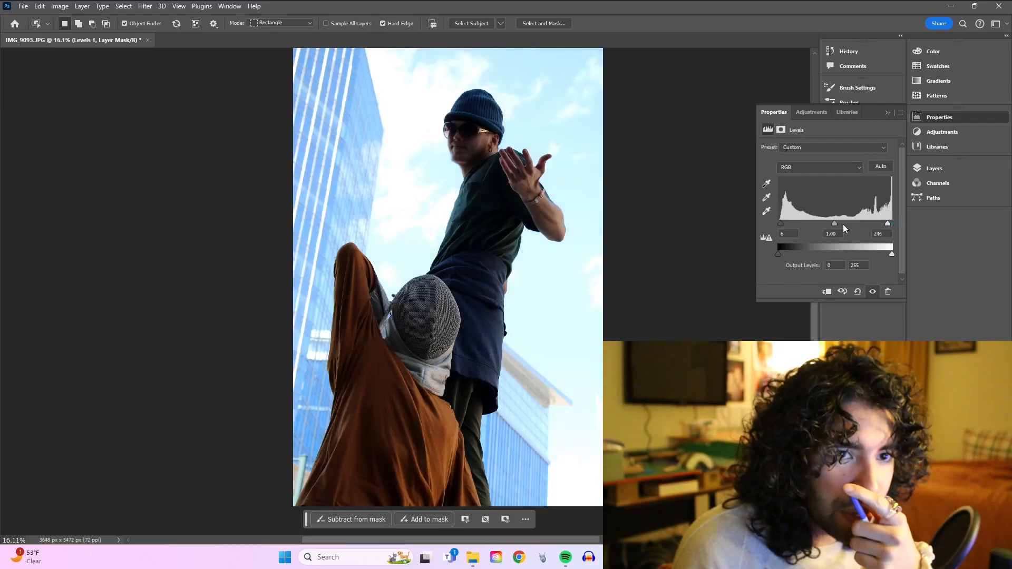
{"action": "left_click_drag", "start_coordinate": [835, 224], "coordinate": [889, 223]}
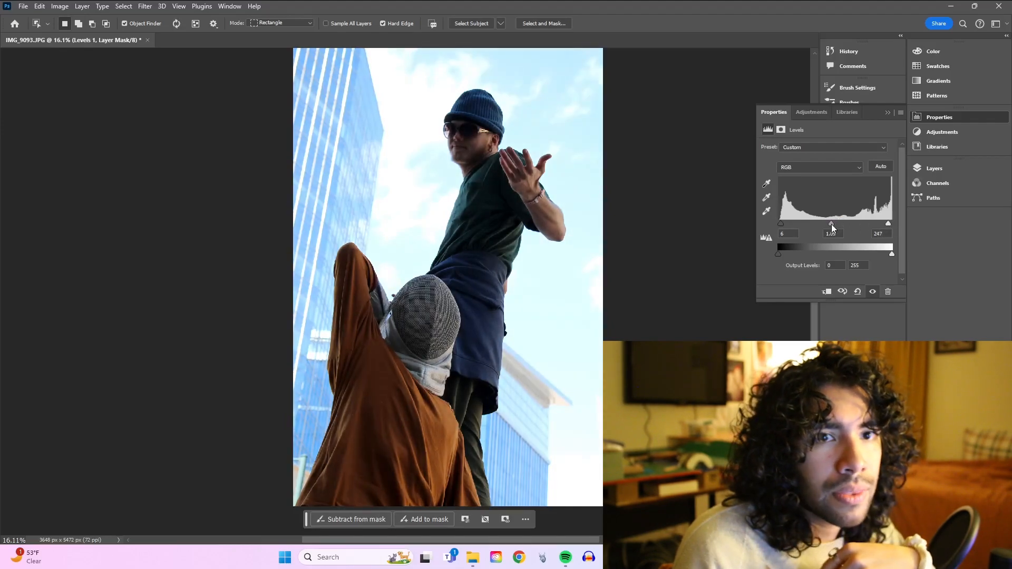
- Add a Hue/Saturation adjustment layer and set the Cyans to hue +4, saturation +10 and lightness +1
{"action": "left_click", "coordinate": [922, 132]}
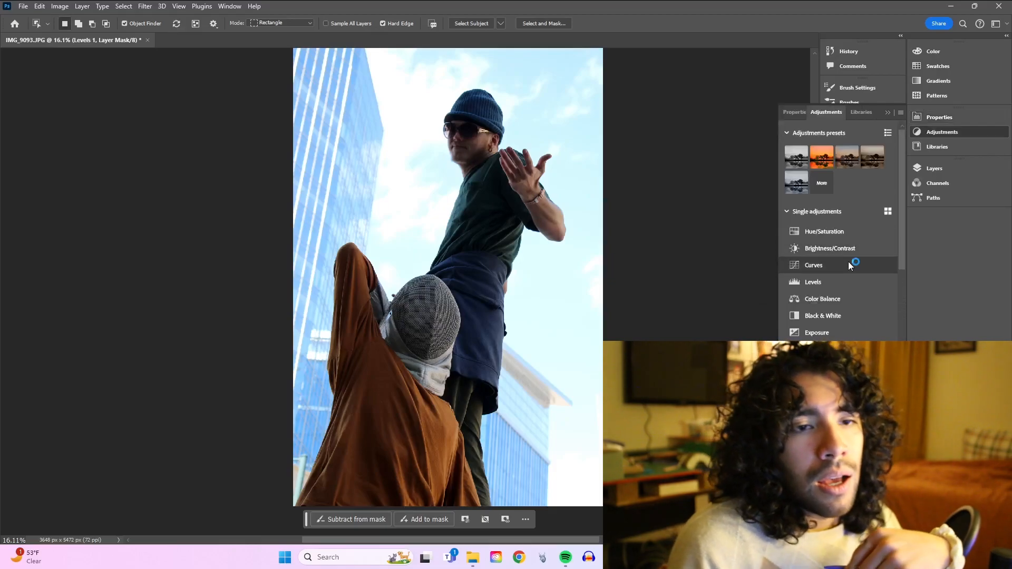
{"action": "left_click", "coordinate": [836, 231]}
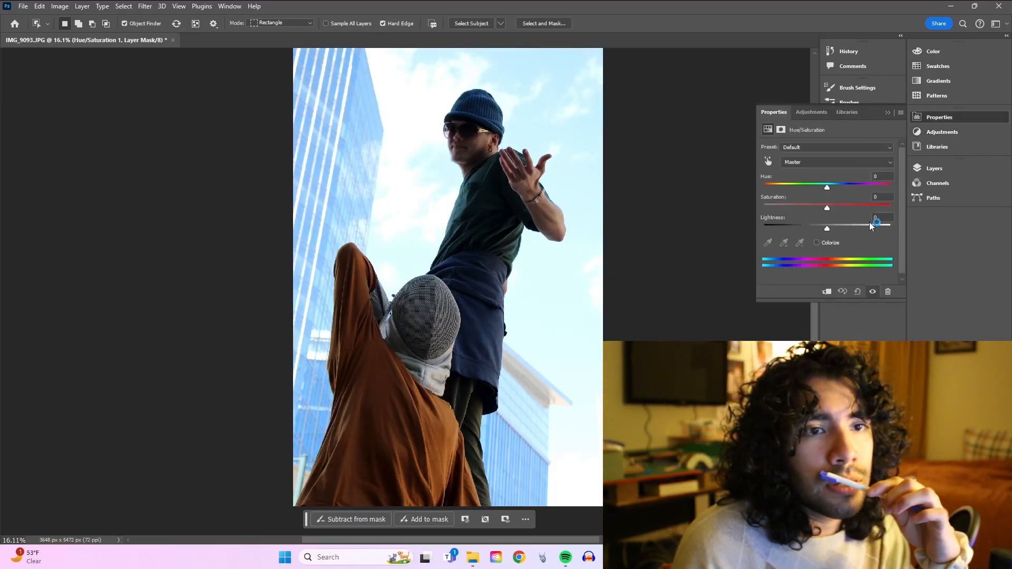
{"action": "left_click", "coordinate": [834, 163]}
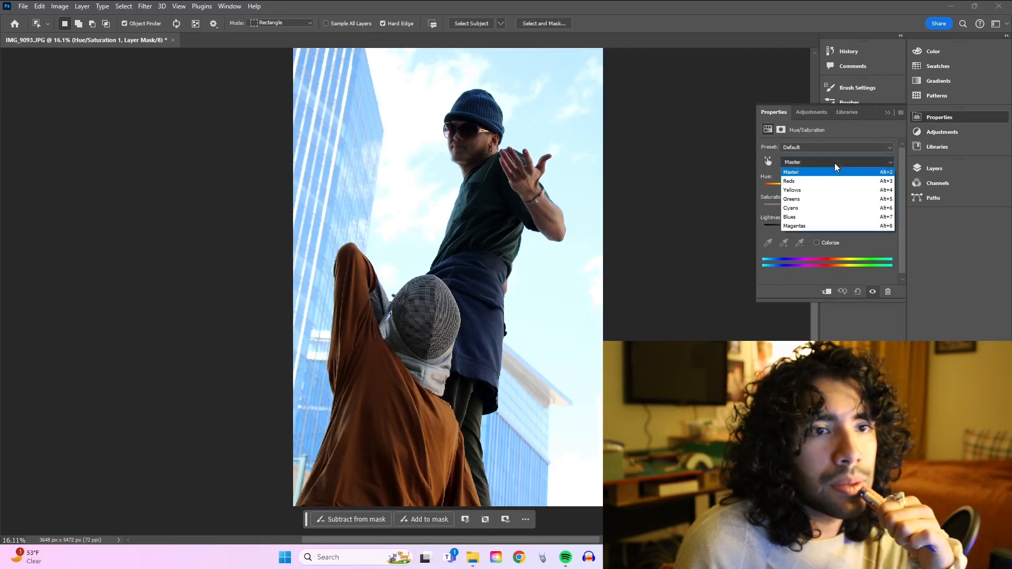
{"action": "left_click", "coordinate": [834, 208]}
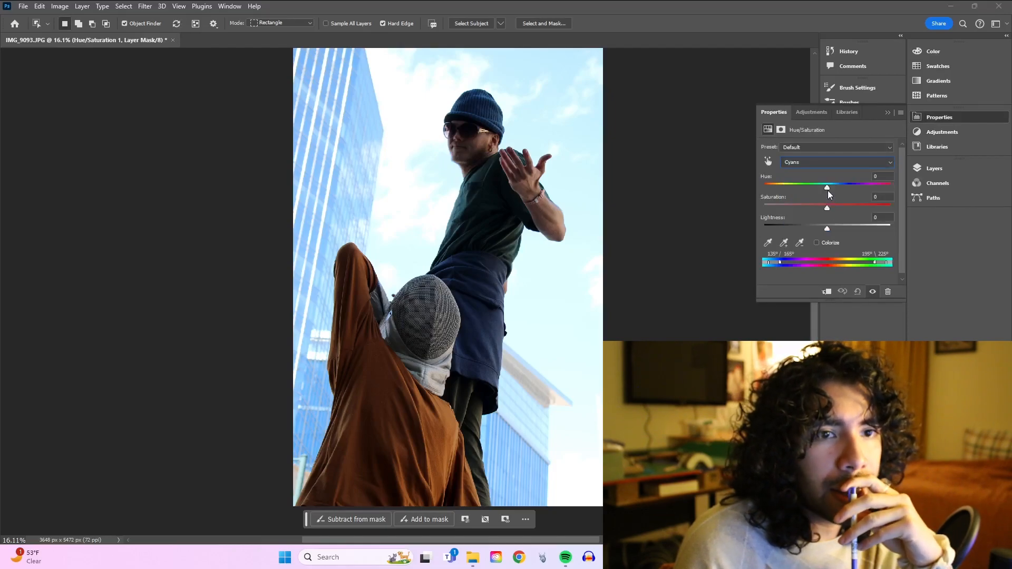
{"action": "mouse_move", "coordinate": [830, 206]}
{"action": "left_mouse_down"}
{"action": "mouse_move", "coordinate": [845, 205]}
{"action": "mouse_move", "coordinate": [834, 205]}
{"action": "mouse_move", "coordinate": [829, 186]}
{"action": "left_mouse_up"}
{"action": "left_click", "coordinate": [828, 229]}
{"action": "left_click", "coordinate": [834, 208]}
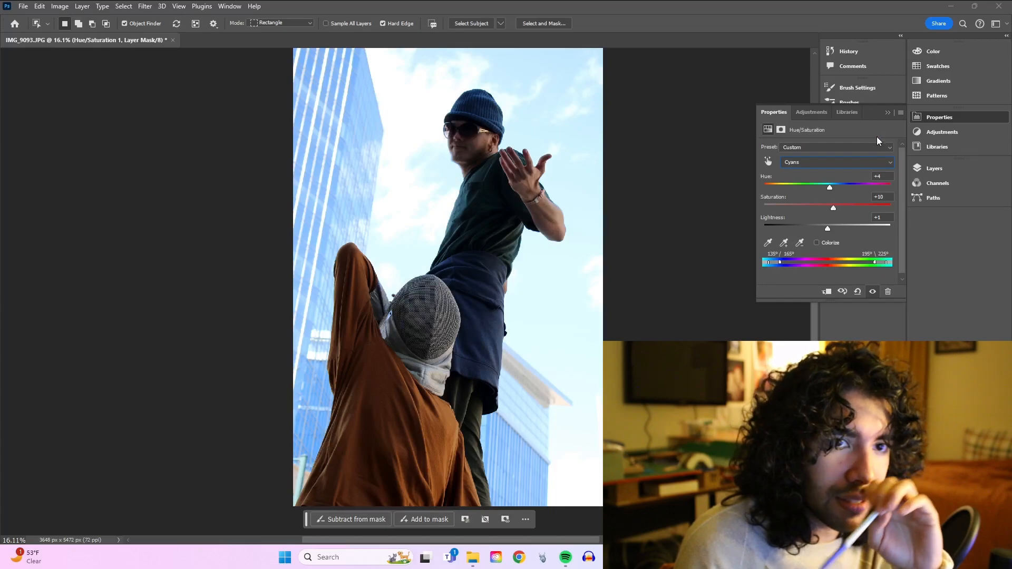
- Add a Brightness/Contrast adjustment layer with brightness at -2 and contrast at 10
{"action": "left_click", "coordinate": [923, 134]}
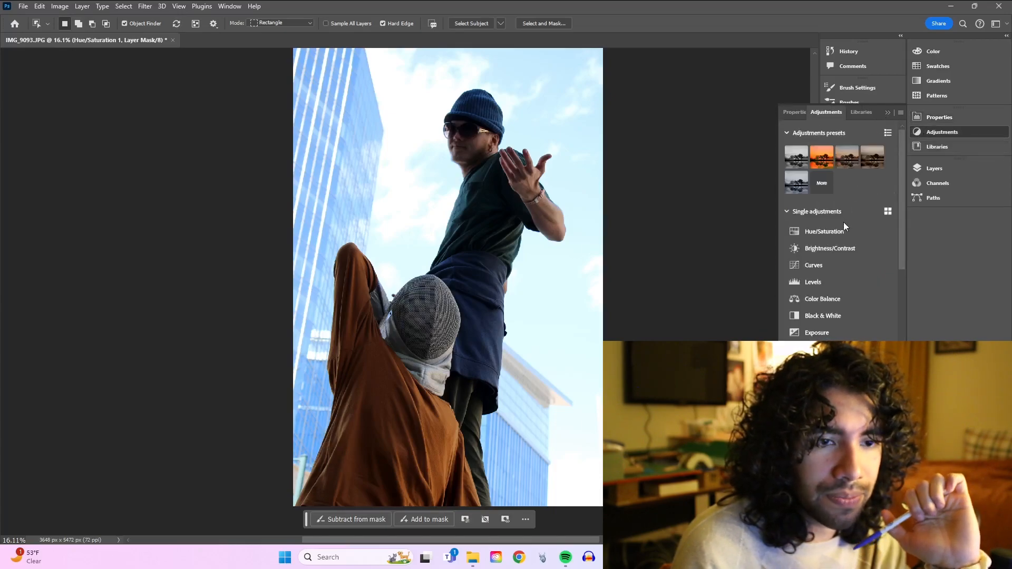
{"action": "left_click", "coordinate": [823, 250]}
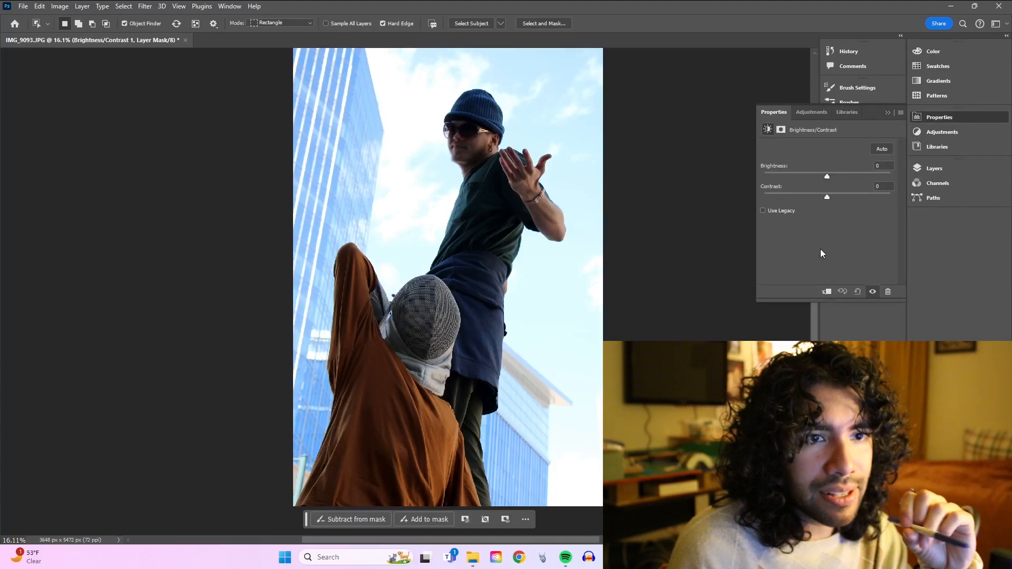
{"action": "left_click_drag", "start_coordinate": [829, 176], "coordinate": [833, 197]}
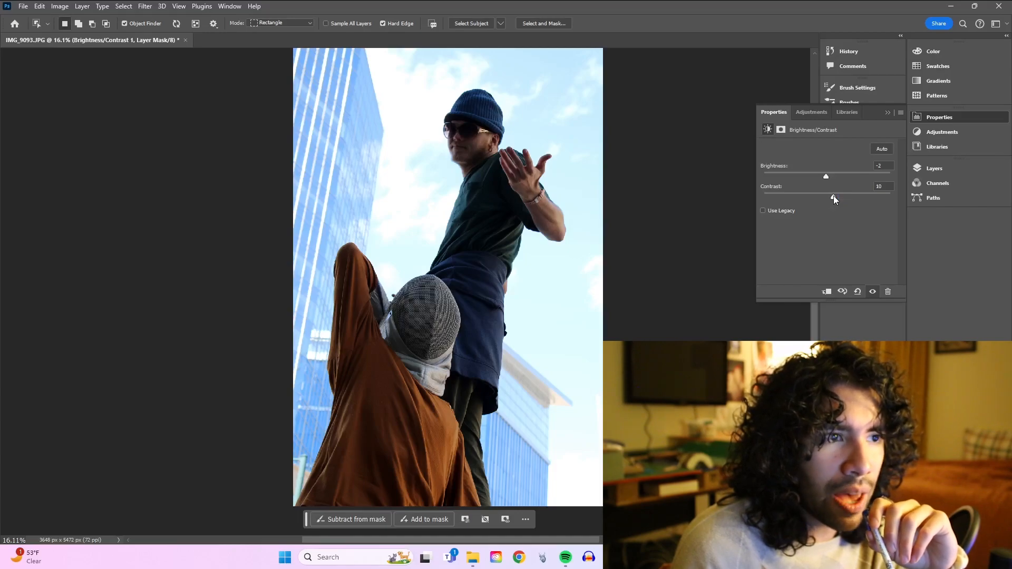
- Add Exposure and Vibrance adjustment layers, slightly increasing the saturation in the Vibrance adjustment
{"action": "left_click", "coordinate": [887, 112]}
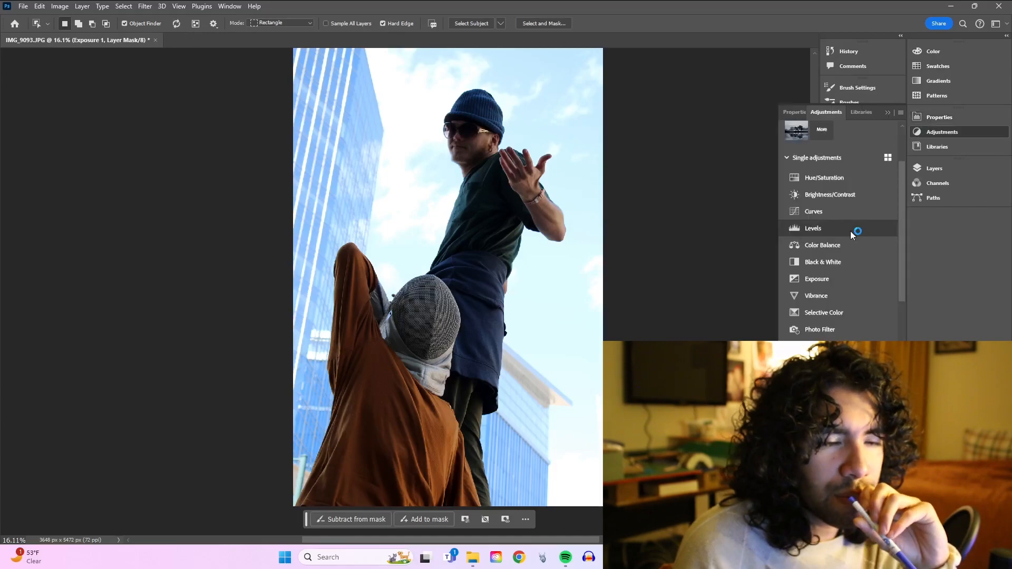
{"action": "left_click", "coordinate": [826, 293]}
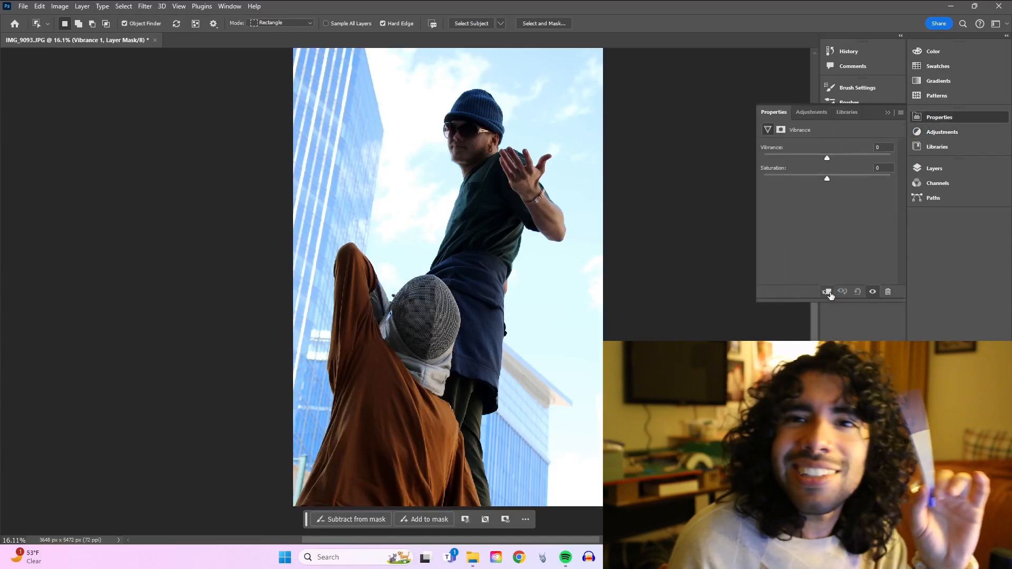
{"action": "left_click_drag", "start_coordinate": [829, 179], "coordinate": [833, 182]}
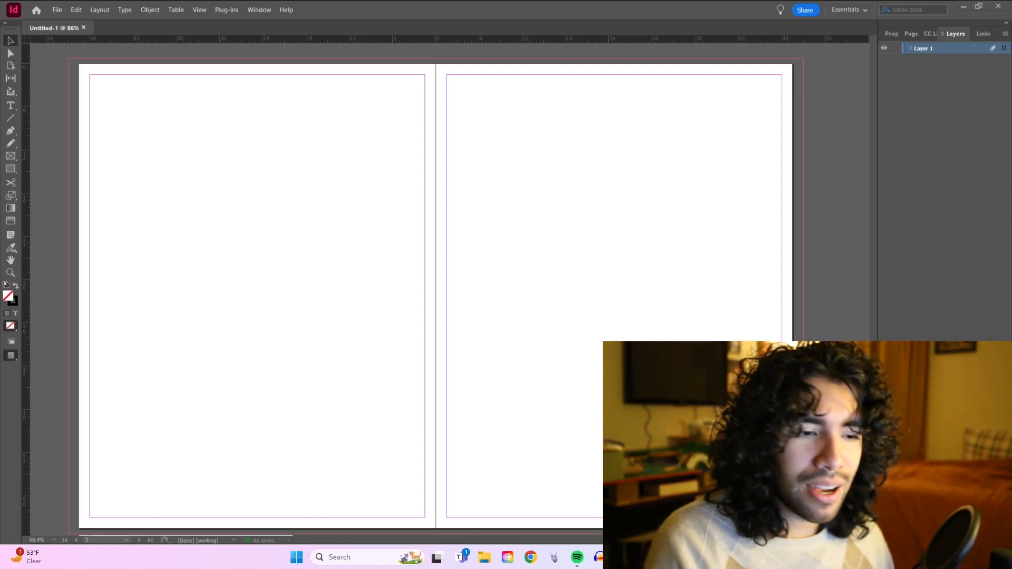
- Check the Matsubara Miki cover reference in Illustrator, and place three photos on the blank two-page spread in InDesign
{"action": "key", "text": "alt+Tab"}
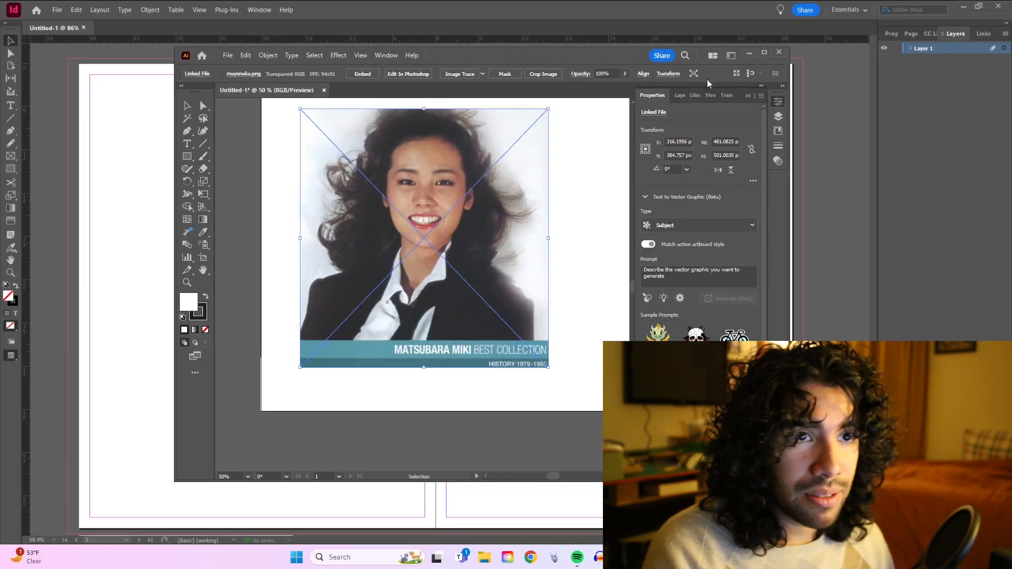
{"action": "left_click", "coordinate": [749, 53]}
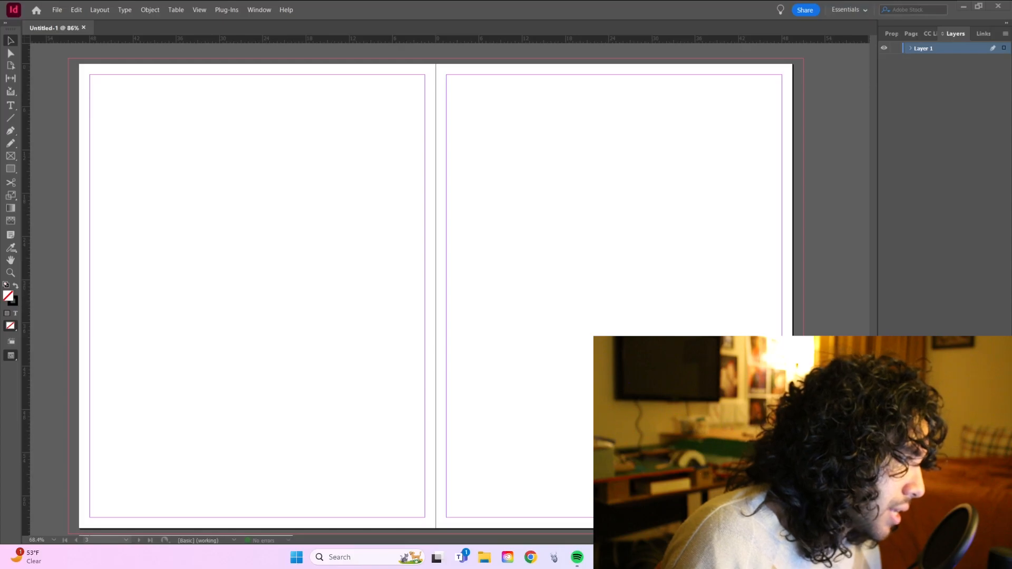
{"action": "key", "text": "super+e"}
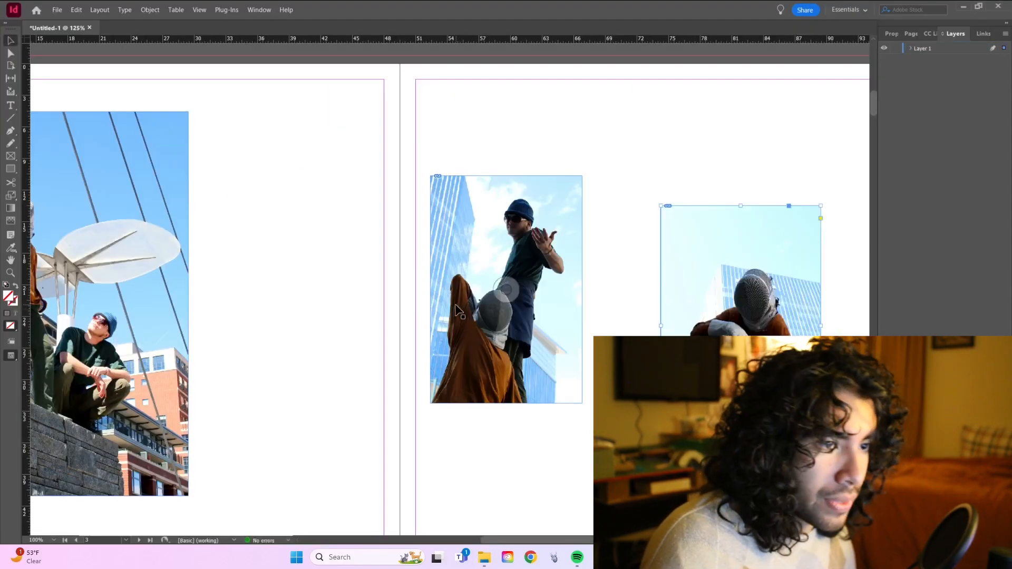
{"action": "scroll", "coordinate": [456, 305], "scroll_direction": "down", "scroll_amount": 2}
{"action": "left_click_drag", "start_coordinate": [397, 226], "coordinate": [393, 138]}
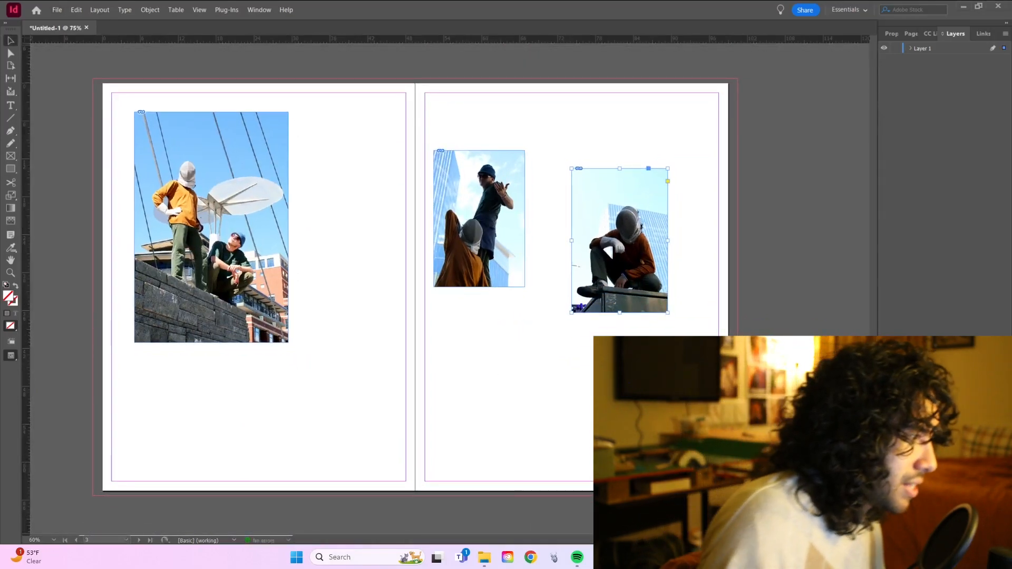
{"action": "left_click_drag", "start_coordinate": [358, 286], "coordinate": [413, 301]}
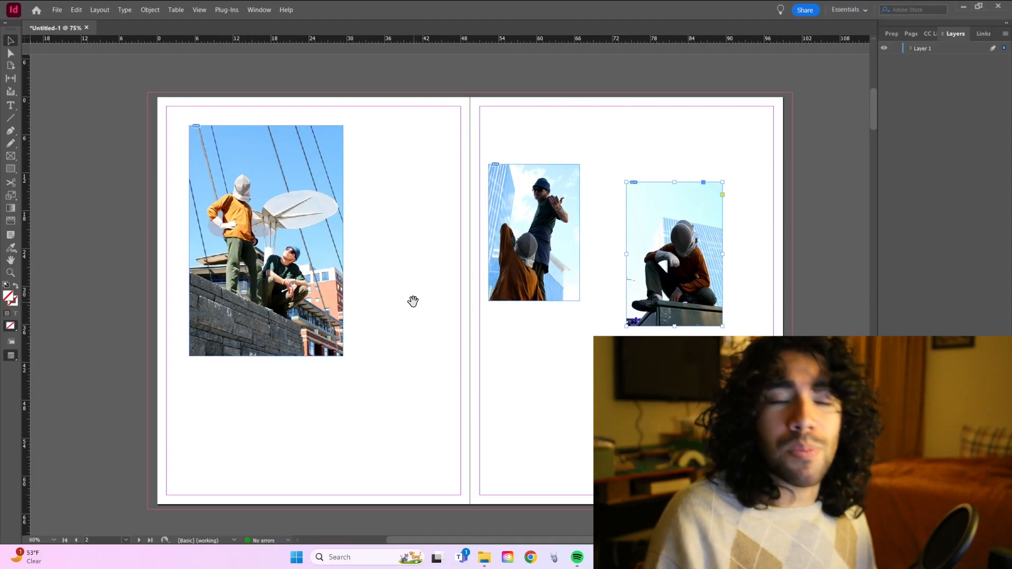
- Move the large photo toward the middle of the left page and stagger the two smaller photos diagonally on the right page
{"action": "left_click", "coordinate": [330, 313]}
{"action": "left_click_drag", "start_coordinate": [330, 312], "coordinate": [361, 344]}
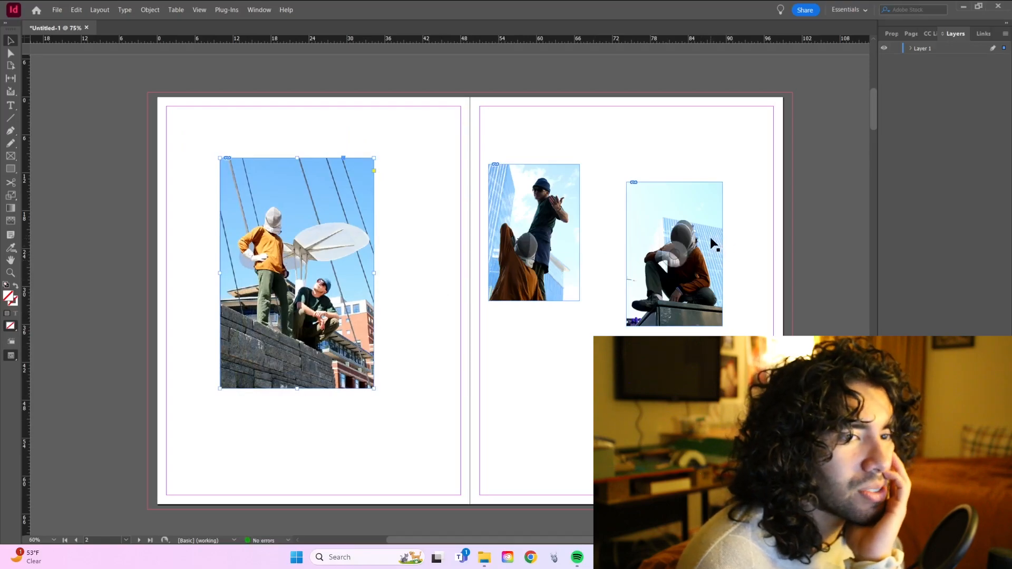
{"action": "left_click_drag", "start_coordinate": [711, 242], "coordinate": [696, 242]}
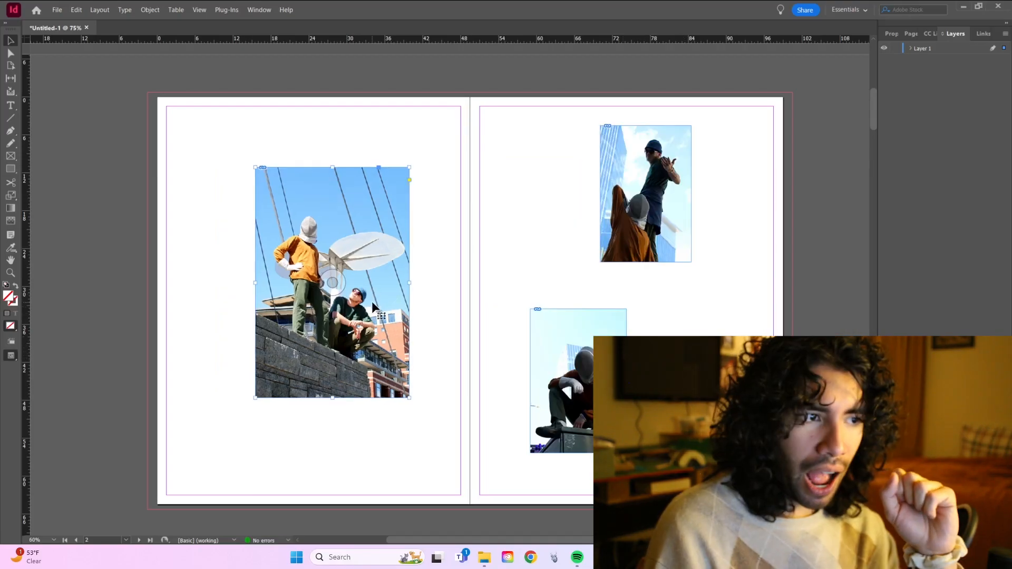
- Enlarge and centre the left-page photo, and move the right page's standing-figure photo to the upper left and the crouching-figure photo to the lower right
{"action": "left_click_drag", "start_coordinate": [371, 302], "coordinate": [314, 334]}
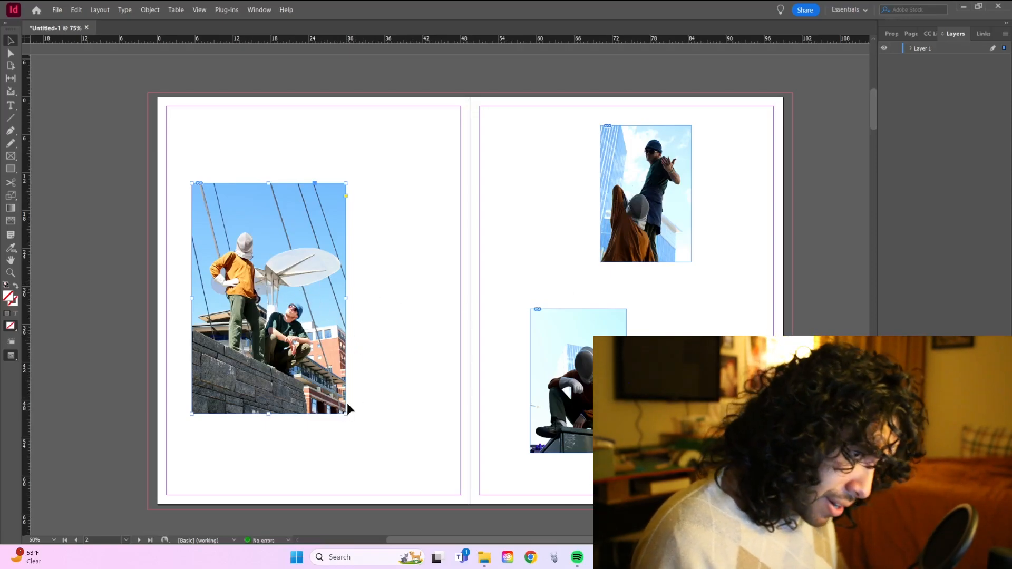
{"action": "left_click_drag", "start_coordinate": [346, 413], "coordinate": [372, 455]}
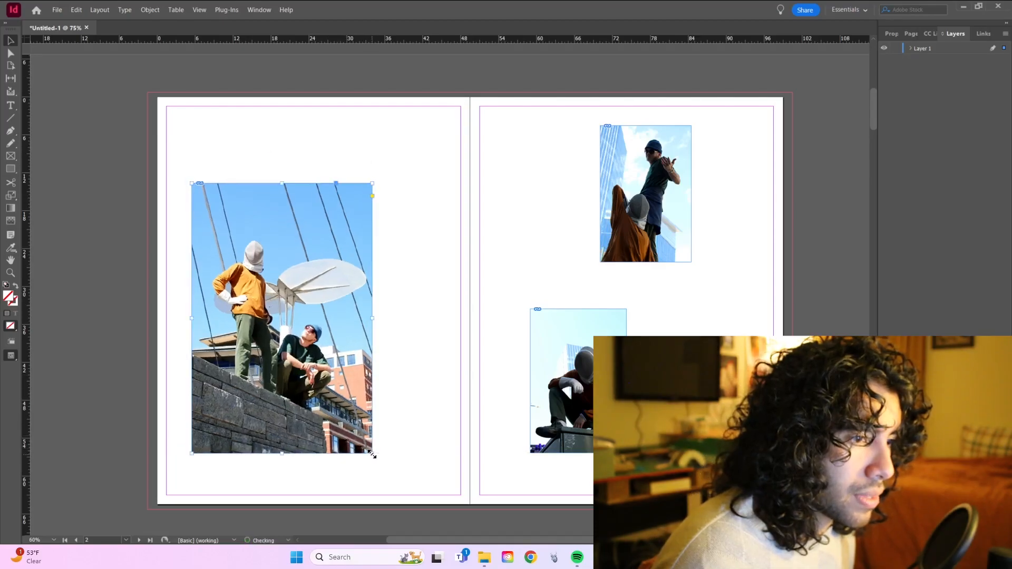
{"action": "left_click_drag", "start_coordinate": [343, 332], "coordinate": [376, 315]}
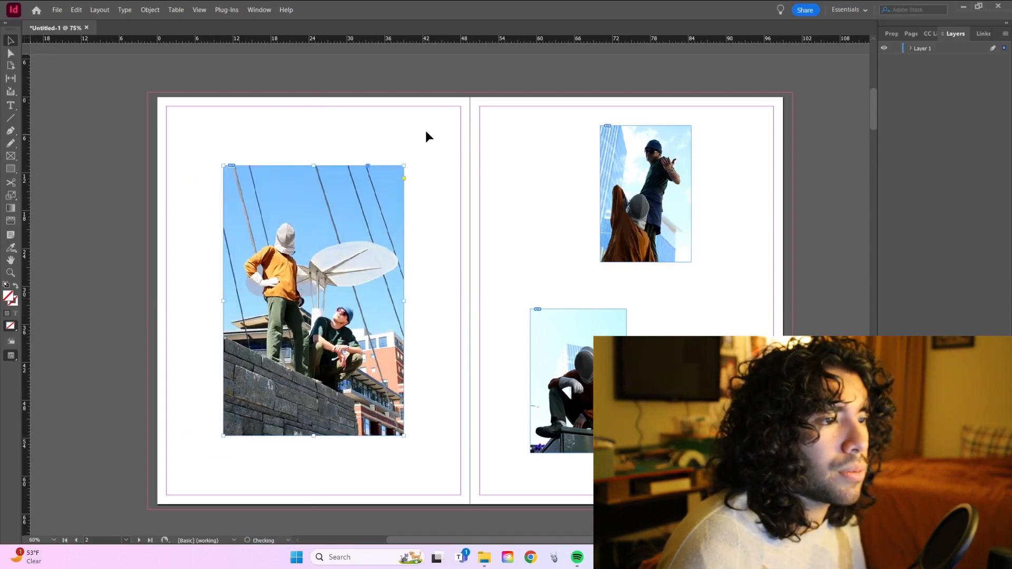
{"action": "left_click", "coordinate": [411, 196]}
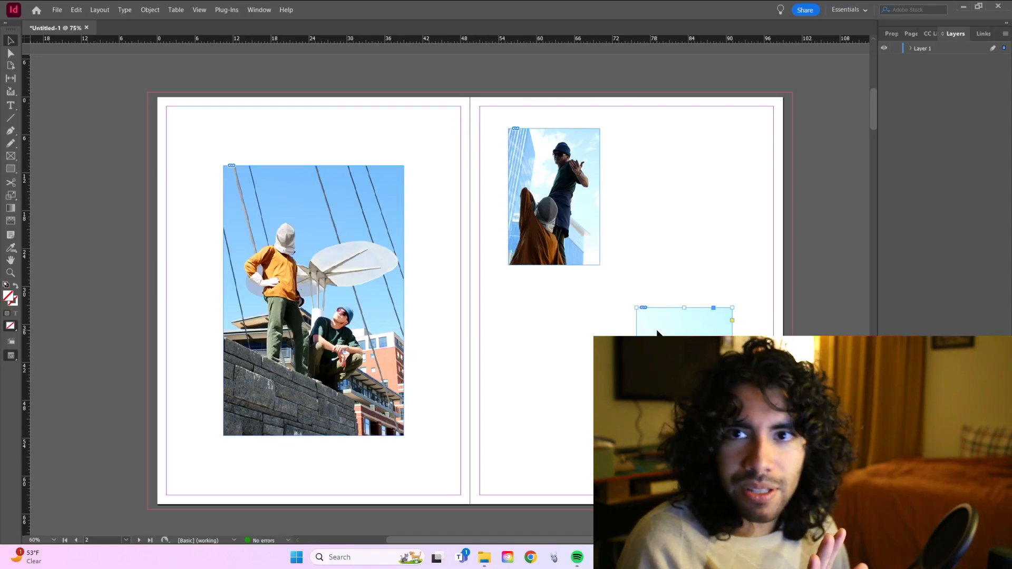
{"action": "key", "text": "ctrl+shift+a"}
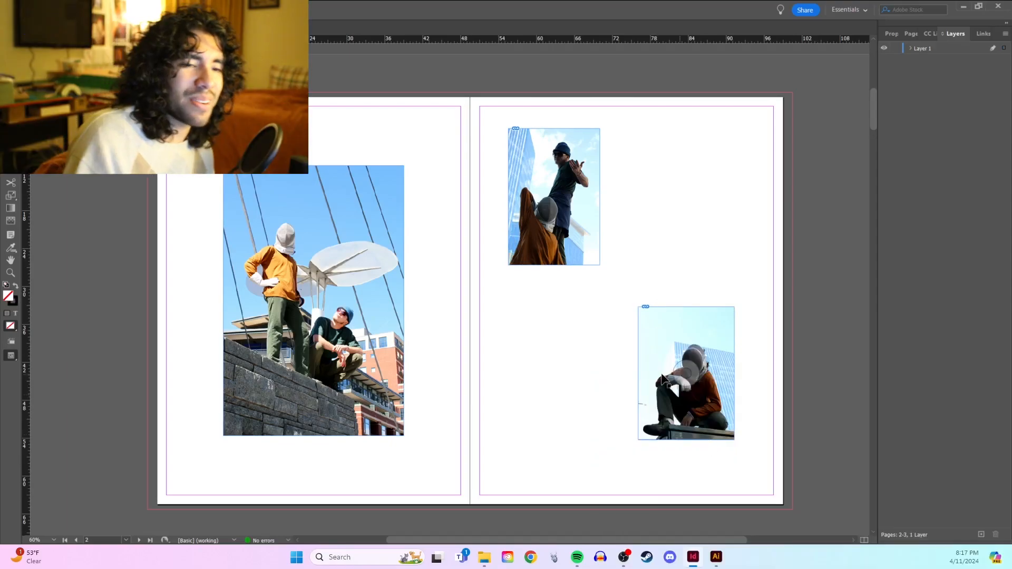
- Try placing the crouching-figure photo beside the standing-figure photo on the upper right page, and undo the change
{"action": "left_click_drag", "start_coordinate": [708, 336], "coordinate": [681, 160]}
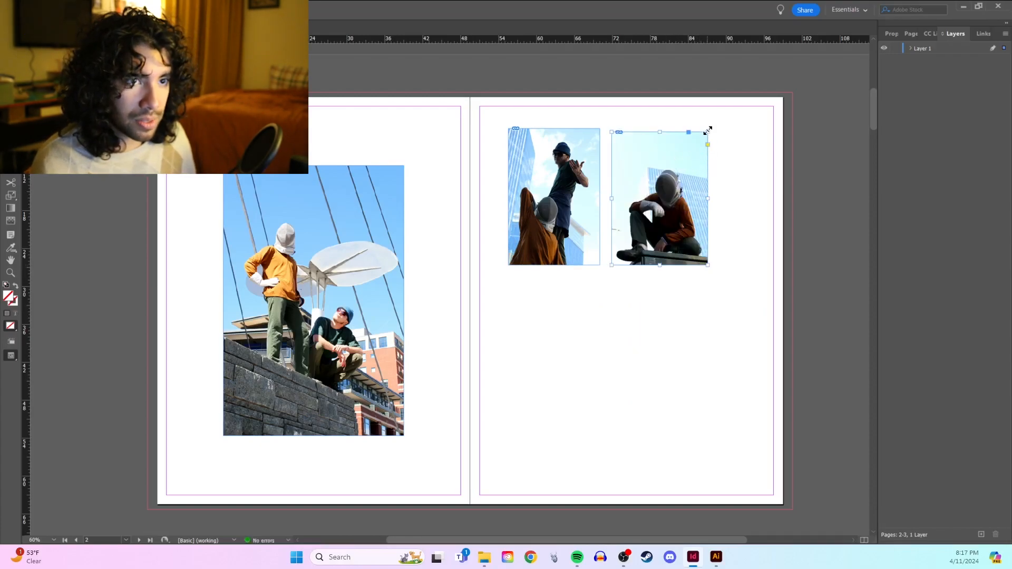
{"action": "key", "text": "ctrl+z"}
{"action": "key", "text": "ctrl+z"}
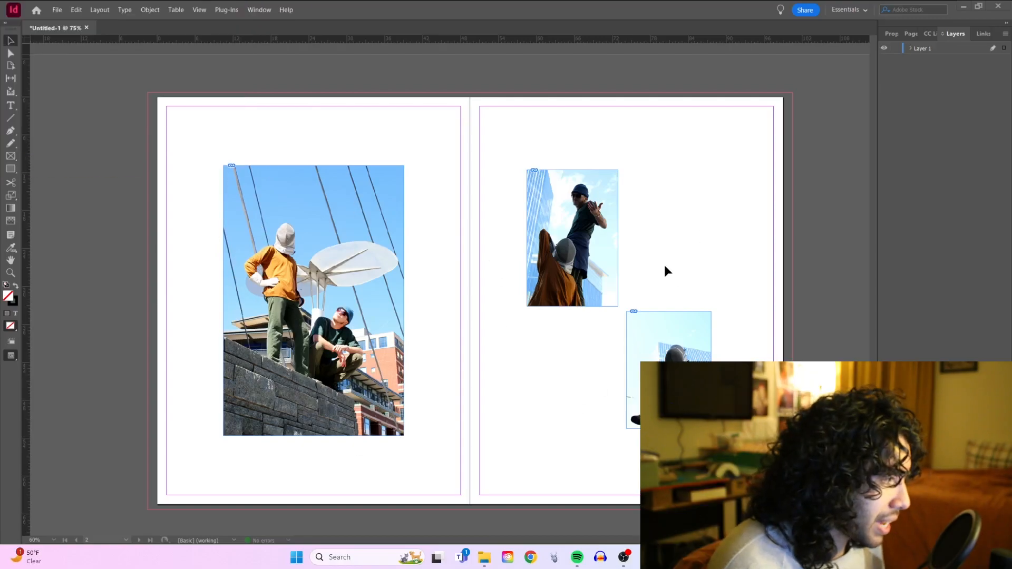
{"action": "left_click", "coordinate": [530, 557]}
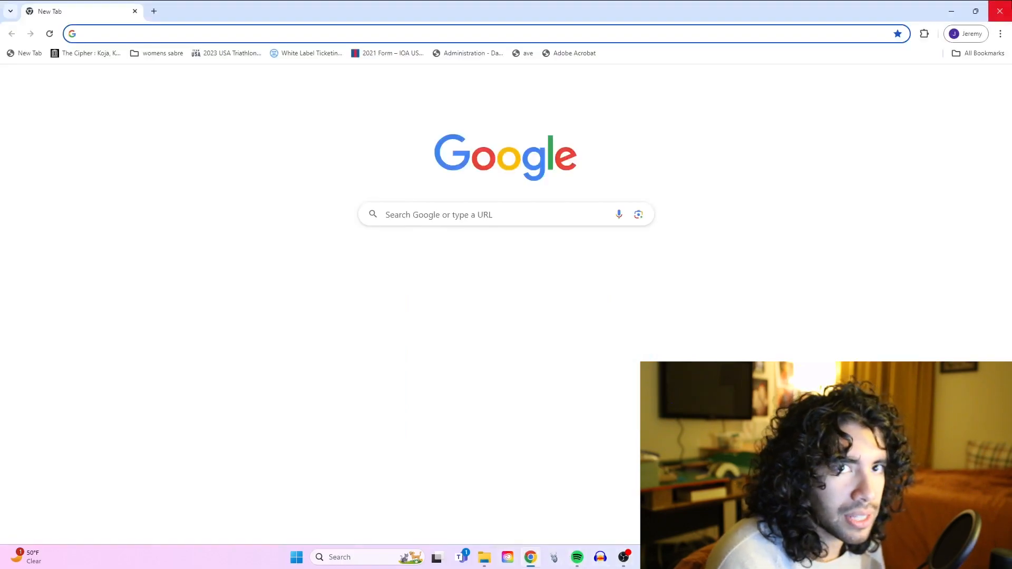
{"action": "left_click", "coordinate": [530, 557]}
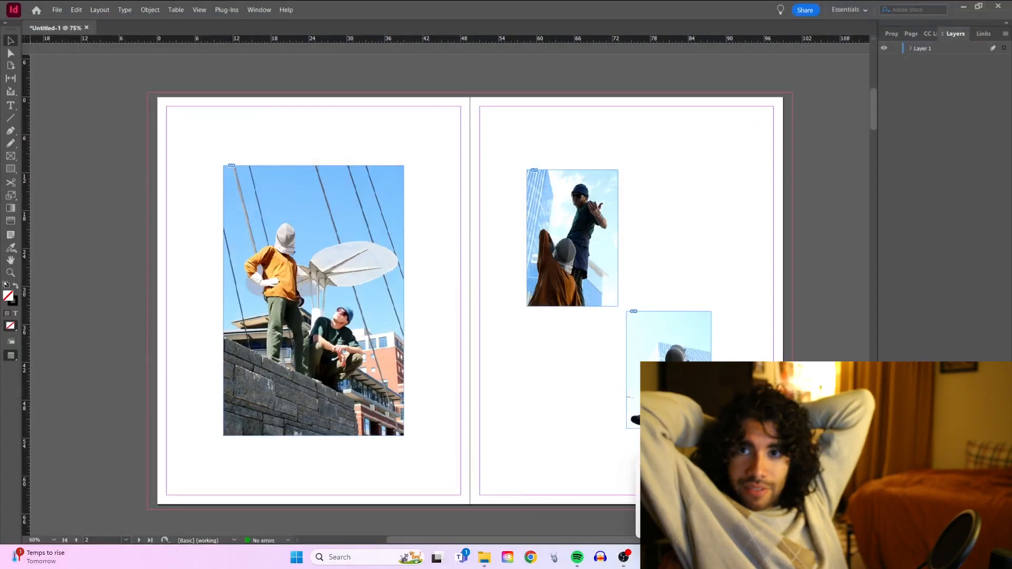
- Create a wide text frame above the left-page photo and set its font to Futura Extra Bold
{"action": "key", "text": "t"}
{"action": "left_click_drag", "start_coordinate": [259, 128], "coordinate": [444, 160]}
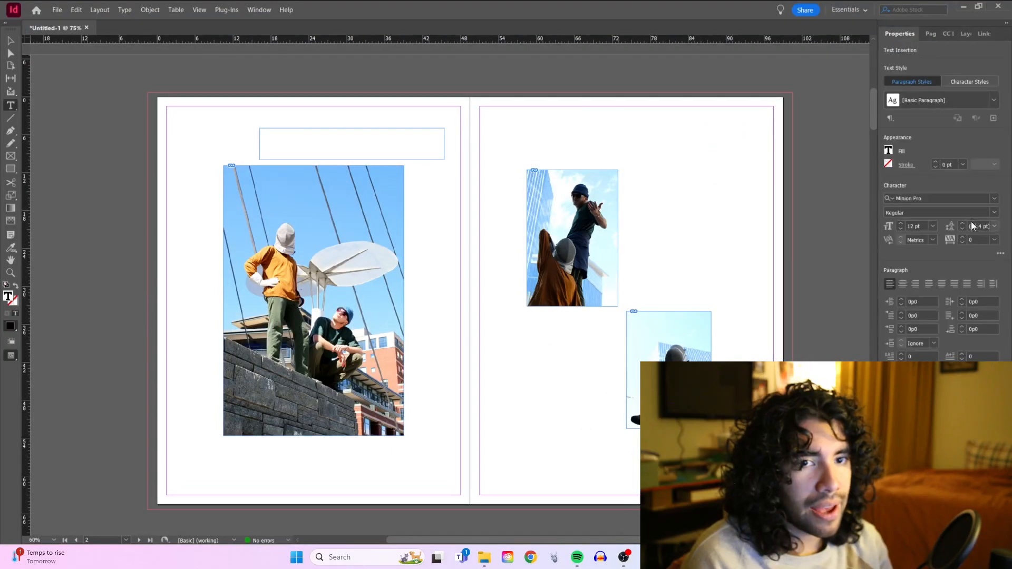
{"action": "left_click", "coordinate": [955, 198]}
{"action": "type", "text": "Fur"}
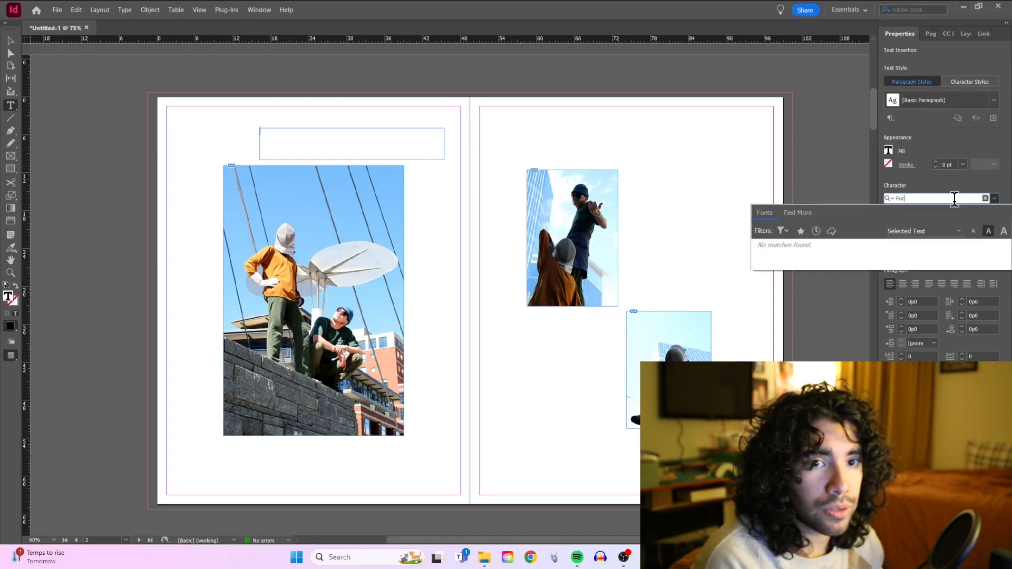
{"action": "key", "text": "BackSpace"}
{"action": "type", "text": "t"}
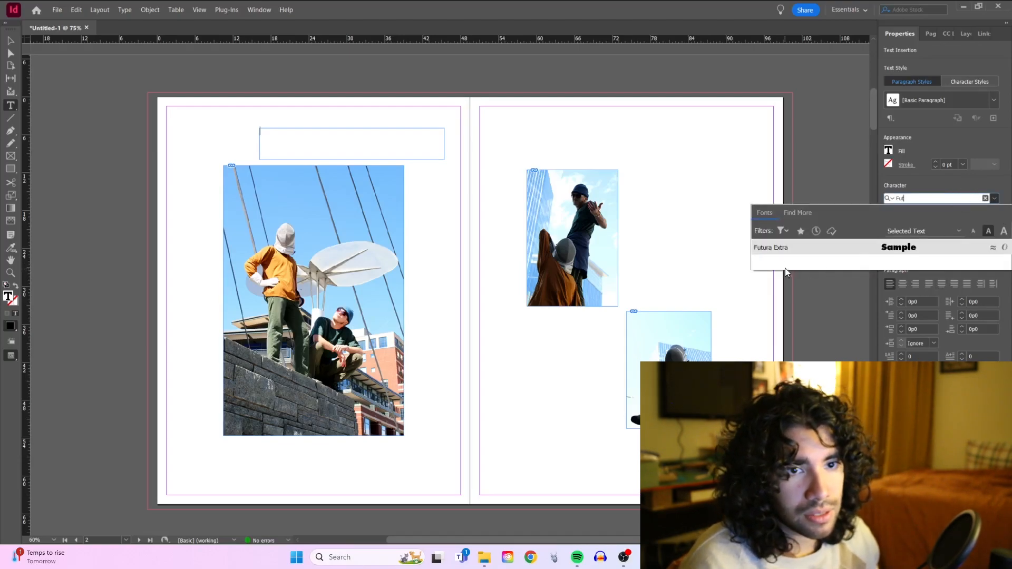
{"action": "left_click", "coordinate": [783, 253]}
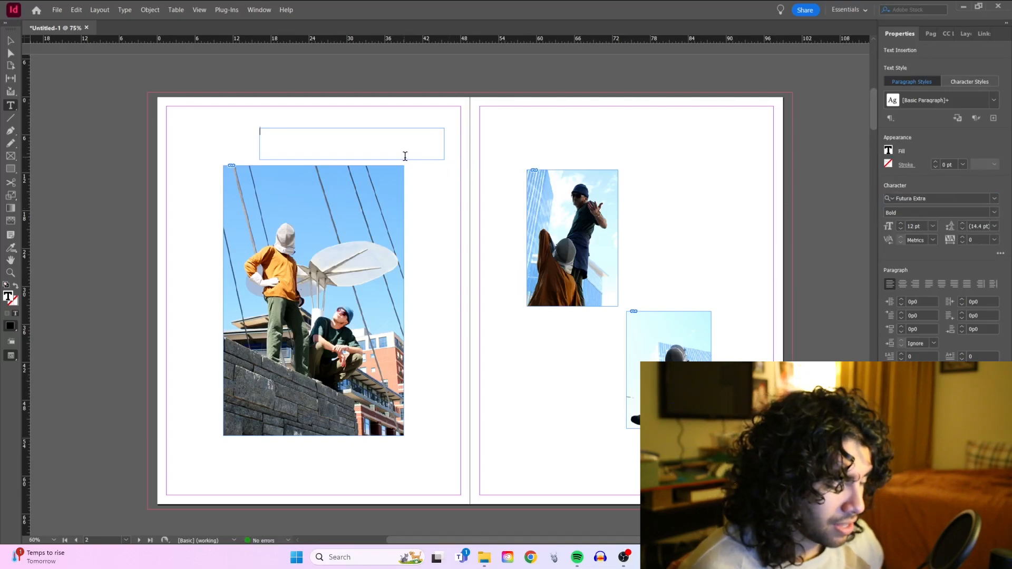
- Try "TOBACCO SMOOOOKE" as the title in the new text frame, and clear the text
{"action": "type", "text": "SMOOOOKE"}
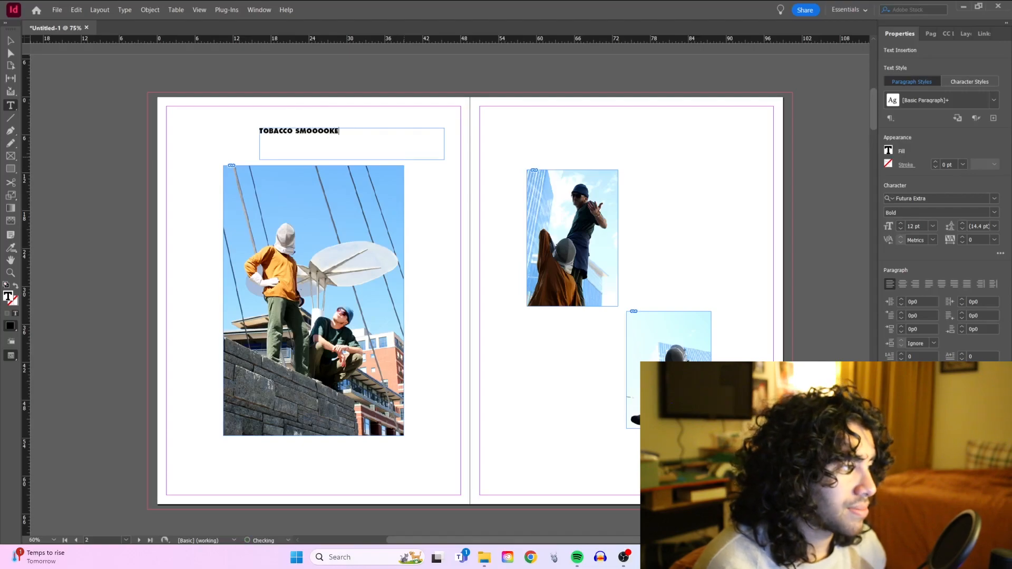
{"action": "key", "text": "BackSpace"}
{"action": "key", "text": "BackSpace"}
{"action": "key", "text": "BackSpace"}
{"action": "key", "text": "BackSpace"}
{"action": "key", "text": "BackSpace"}
{"action": "key", "text": "BackSpace"}
{"action": "key", "text": "BackSpace"}
{"action": "key", "text": "BackSpace"}
{"action": "key", "text": "BackSpace"}
{"action": "key", "text": "BackSpace"}
{"action": "key", "text": "BackSpace"}
{"action": "key", "text": "BackSpace"}
{"action": "key", "text": "ctrl+="}
{"action": "key", "text": "ctrl+="}
{"action": "key", "text": "ctrl+="}
{"action": "key", "text": "BackSpace"}
{"action": "key", "text": "BackSpace"}
{"action": "key", "text": "BackSpace"}
- Enter a title beginning with "YOUR" in the text frame above the left-page photo, correcting its last word
{"action": "type", "text": "YOUR SMELL IS"}
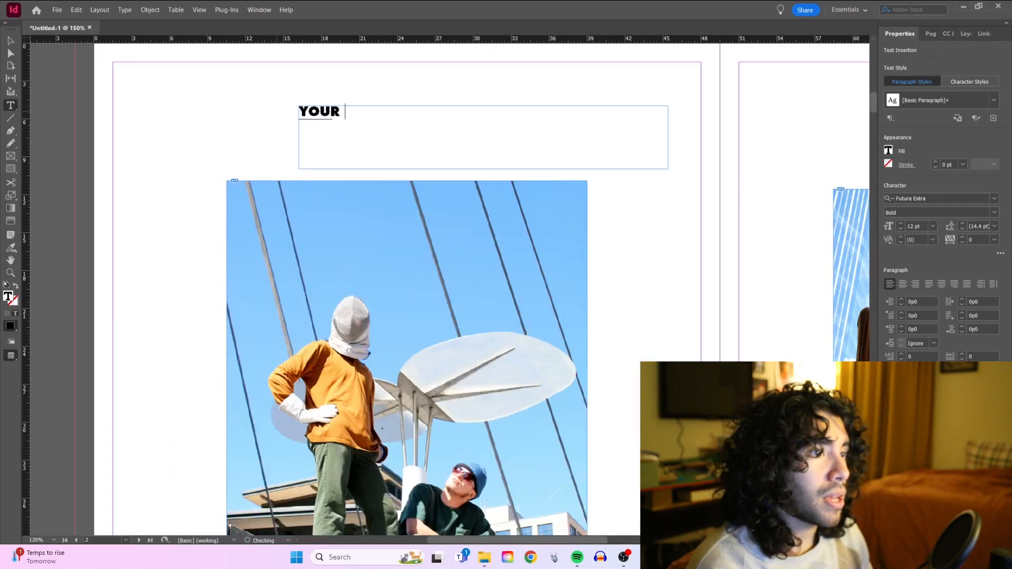
{"action": "key", "text": "BackSpace"}
{"action": "key", "text": "BackSpace"}
{"action": "key", "text": "BackSpace"}
{"action": "type", "text": "REU"}
{"action": "key", "text": "BackSpace"}
{"action": "key", "text": "BackSpace"}
{"action": "type", "text": "UEL"}
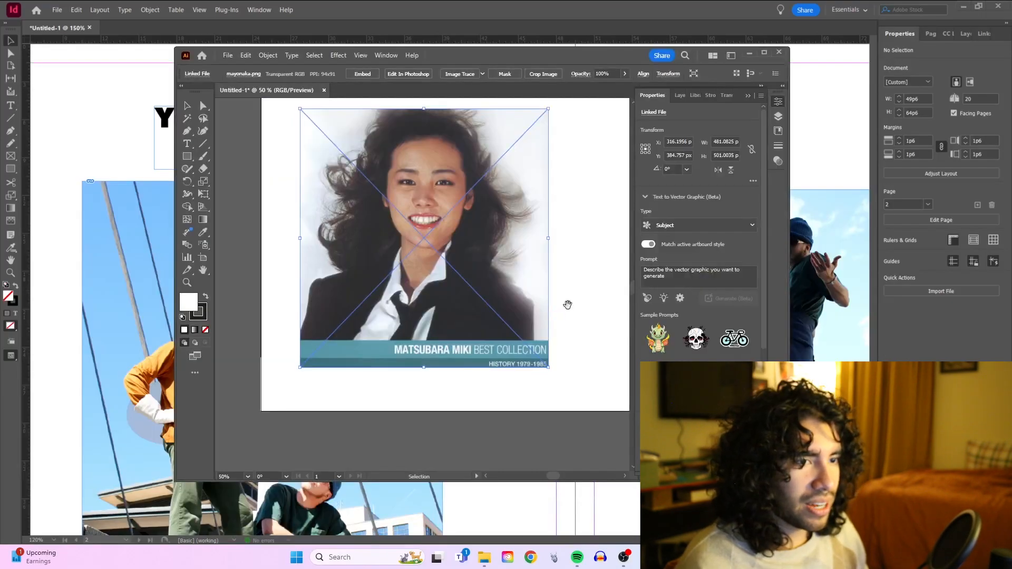
- Examine the title placement on the ANRI "TIMELY!!" album cover among the references in Illustrator
{"action": "left_click_drag", "start_coordinate": [567, 303], "coordinate": [241, 329]}
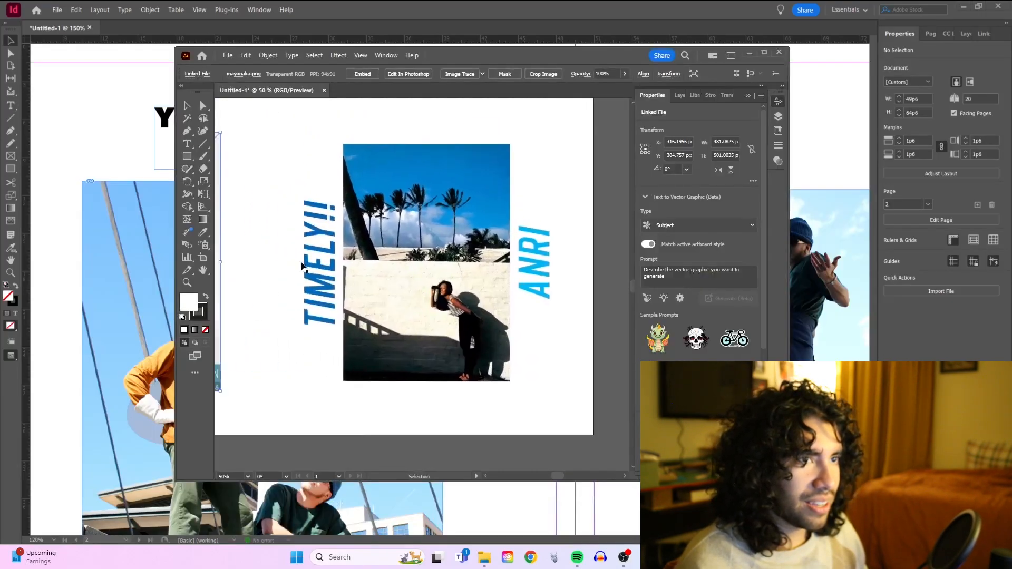
- Rotate the ANRI "TIMELY!!" cover a quarter turn in Illustrator so its title reads horizontally, and return to InDesign
{"action": "left_click", "coordinate": [546, 159]}
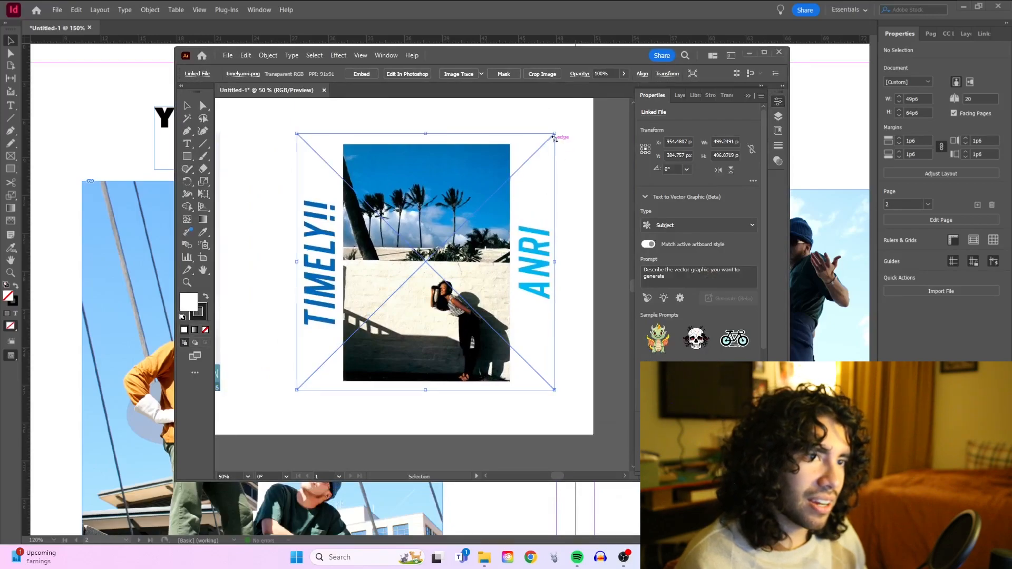
{"action": "left_click_drag", "start_coordinate": [555, 134], "coordinate": [521, 354]}
{"action": "left_click_drag", "start_coordinate": [479, 58], "coordinate": [407, 149]}
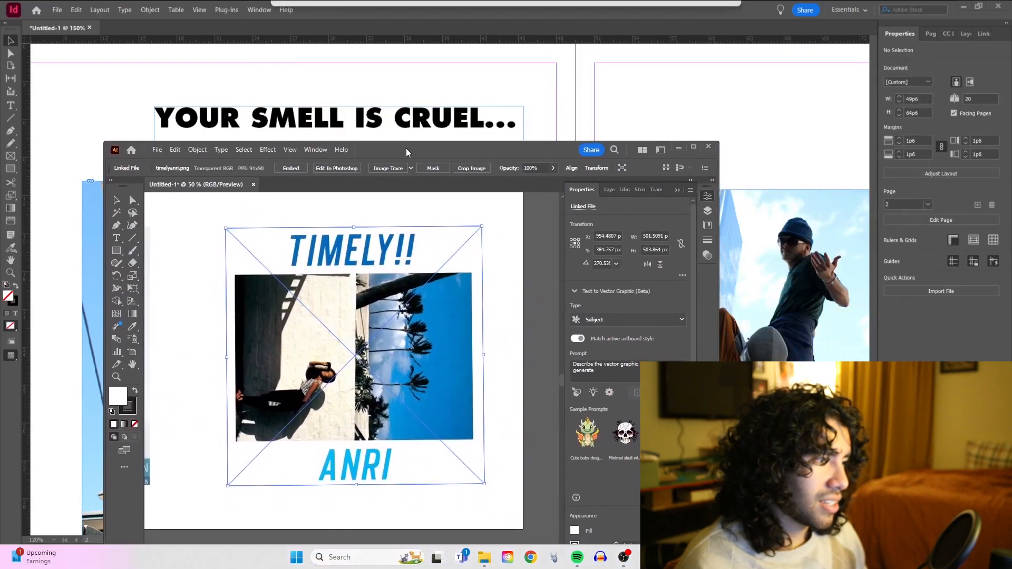
{"action": "left_click", "coordinate": [679, 147]}
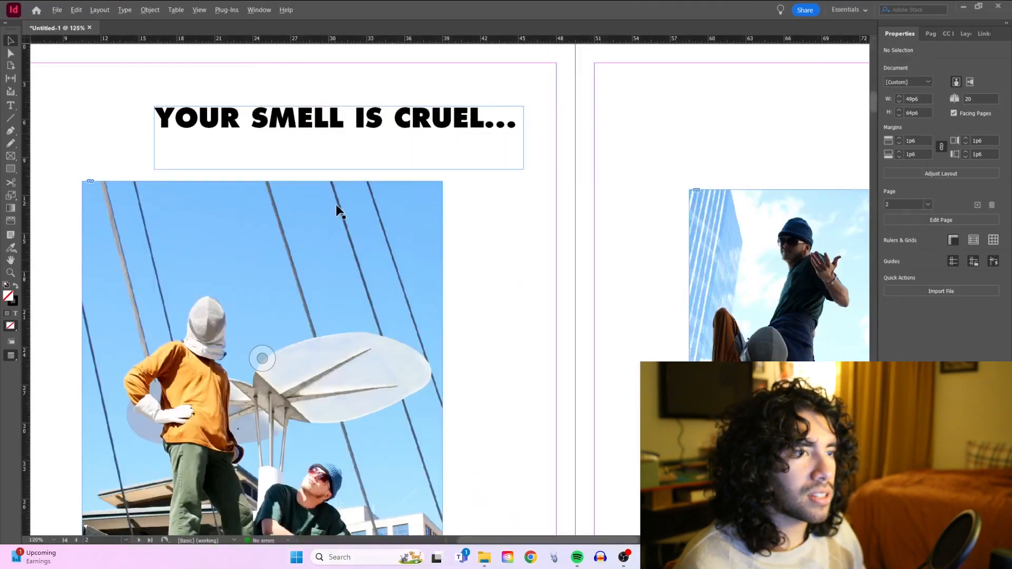
- Duplicate the title text frame onto the right page and replace its text with "AND ALL OF A SUDDEN,"
{"action": "key", "text": "ctrl+1"}
{"action": "scroll", "coordinate": [339, 207], "scroll_direction": "up", "scroll_amount": 1}
{"action": "left_click_drag", "start_coordinate": [601, 142], "coordinate": [474, 106]}
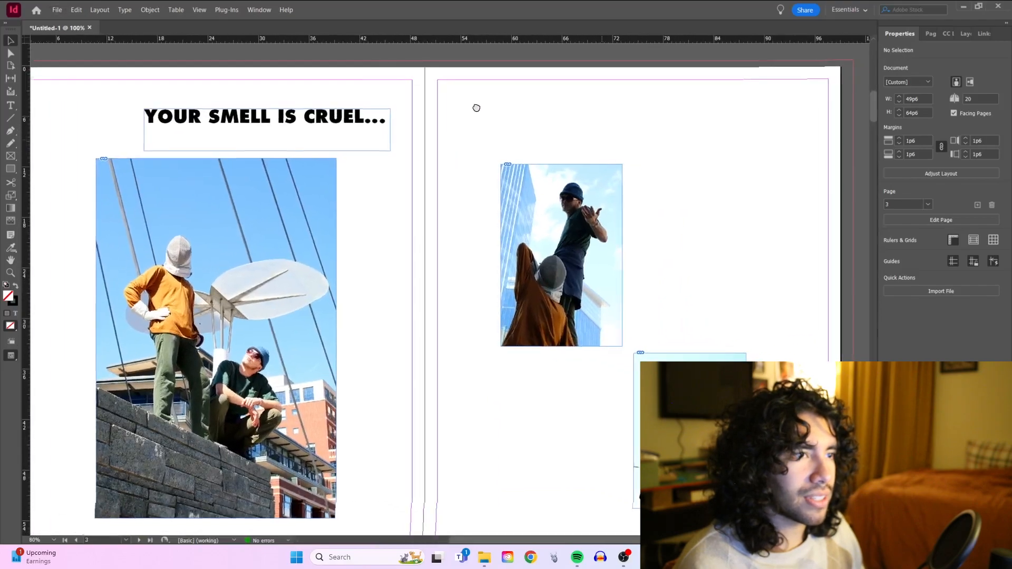
{"action": "scroll", "coordinate": [357, 136], "scroll_direction": "down", "scroll_amount": 1}
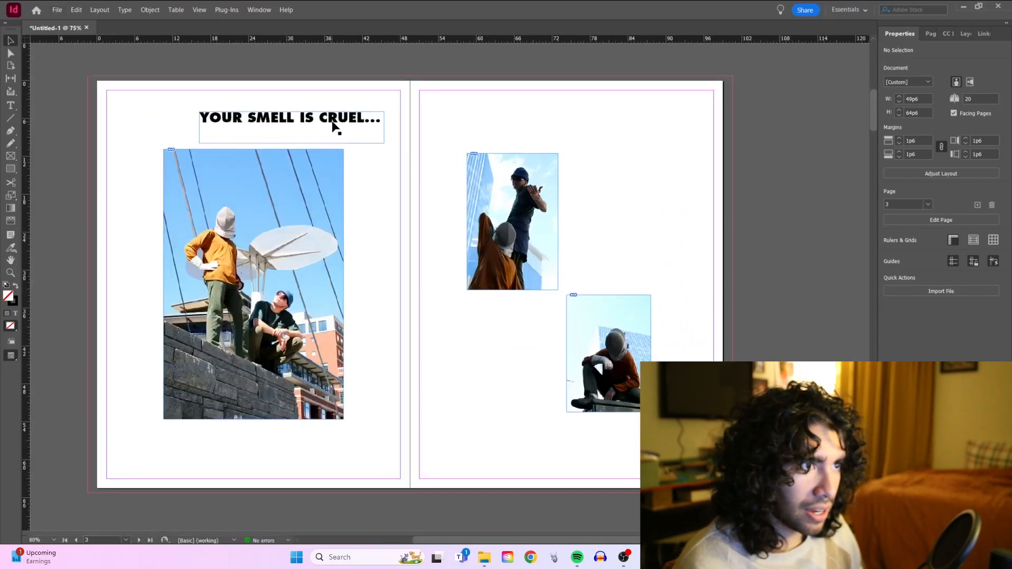
{"action": "left_click_drag", "start_coordinate": [329, 123], "coordinate": [536, 367]}
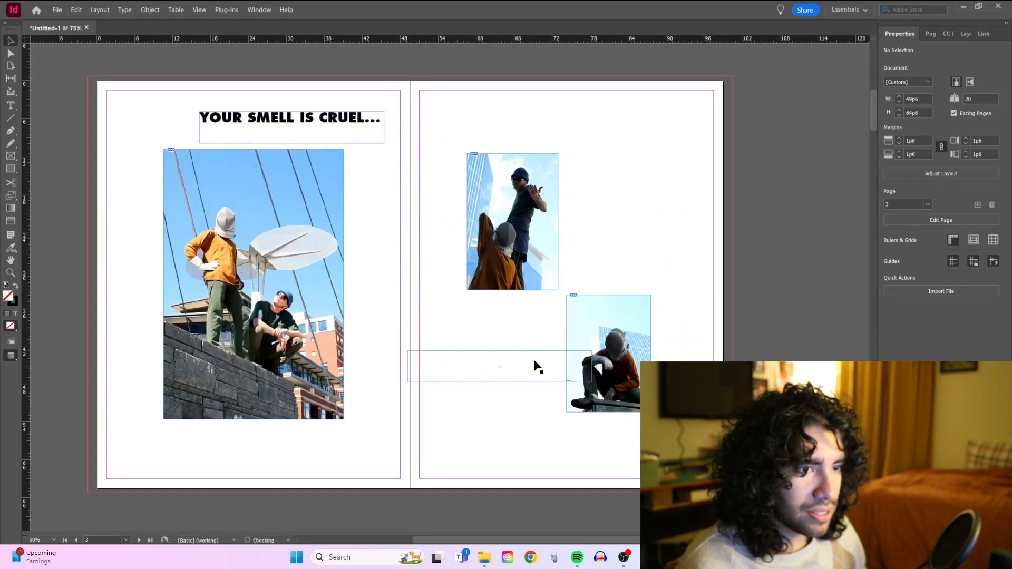
{"action": "double_click", "coordinate": [534, 362]}
{"action": "type", "text": "ALL"}
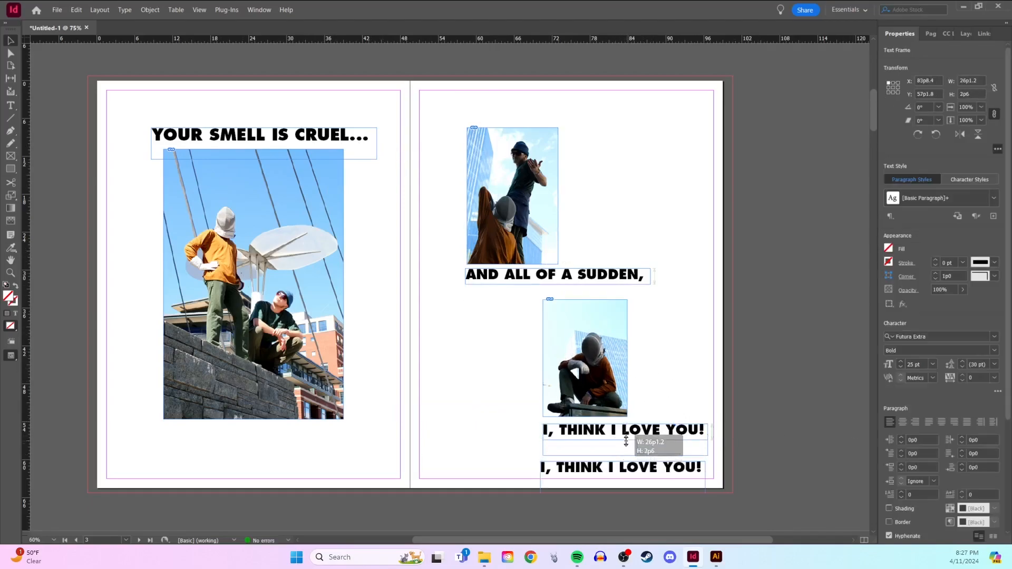
- Align the copied "I, THINK I LOVE YOU!" frame beneath the original and replace its text with "-Ana Frango Elétrico"
{"action": "left_click_drag", "start_coordinate": [627, 468], "coordinate": [628, 457]}
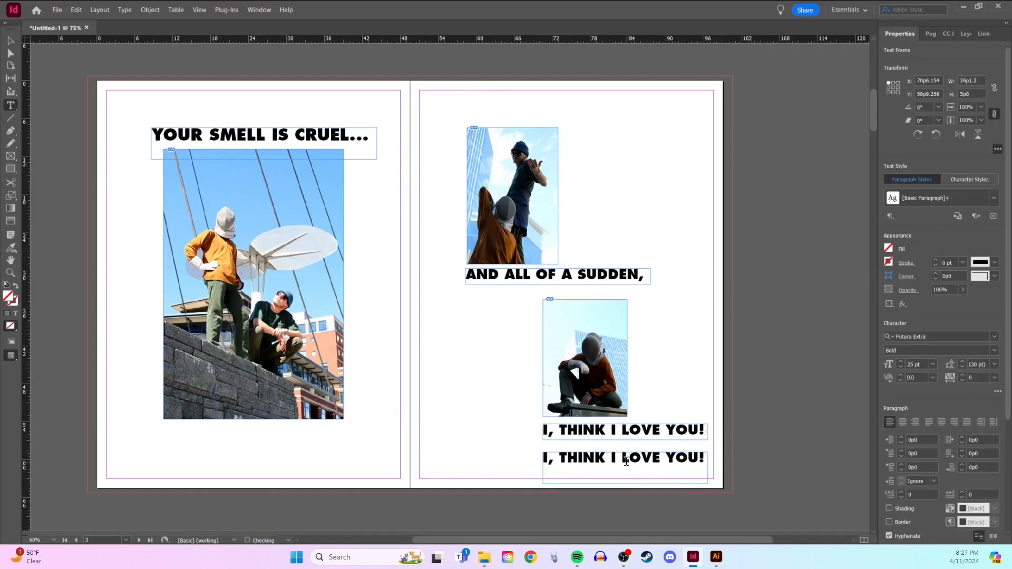
{"action": "double_click", "coordinate": [628, 458]}
{"action": "left_click_drag", "start_coordinate": [706, 457], "coordinate": [508, 458]}
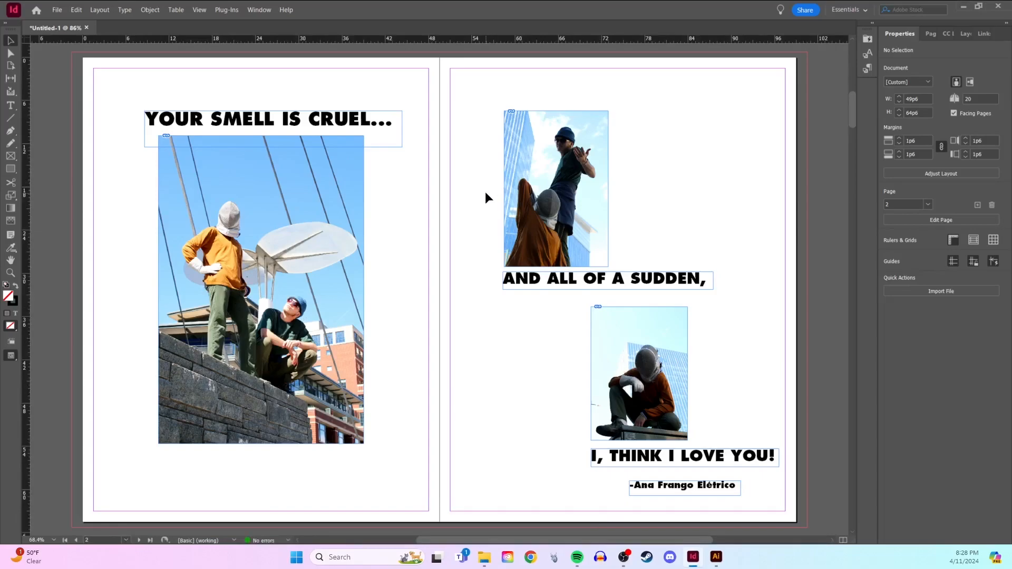
- Compare the spread with and without frame edges and guides, ending in the clean preview
{"action": "key", "text": "w"}
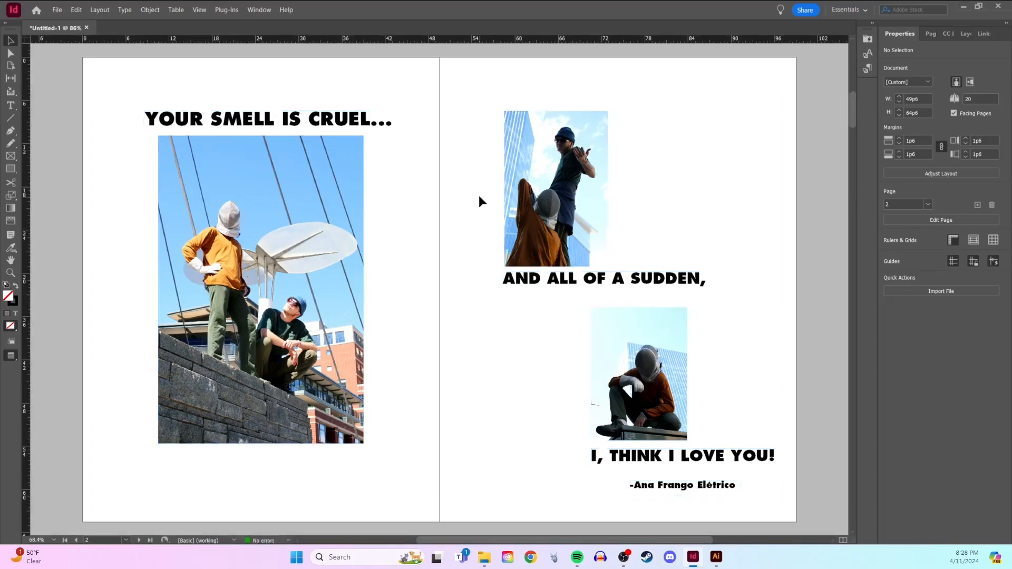
{"action": "key", "text": "w"}
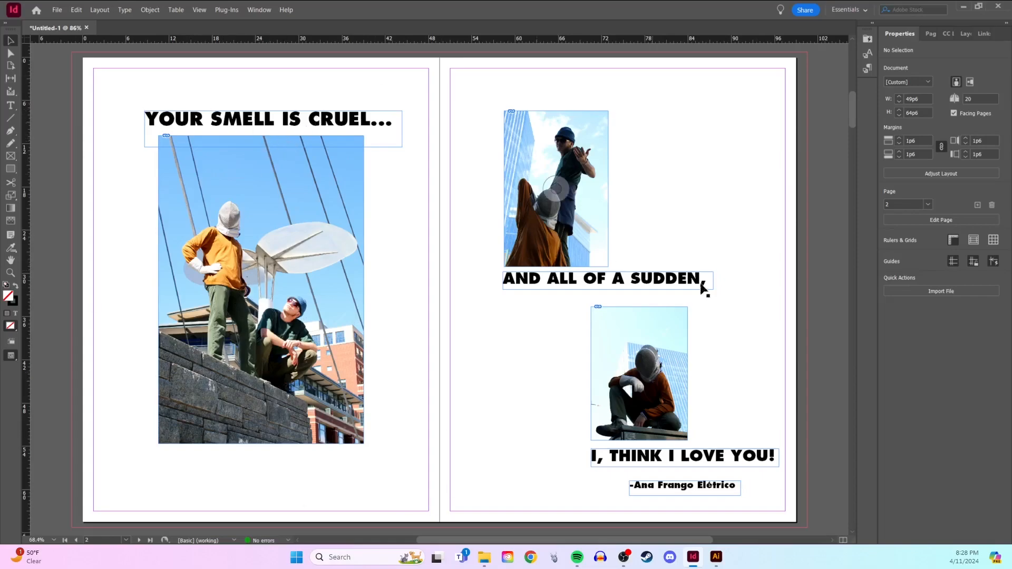
{"action": "key", "text": "w"}
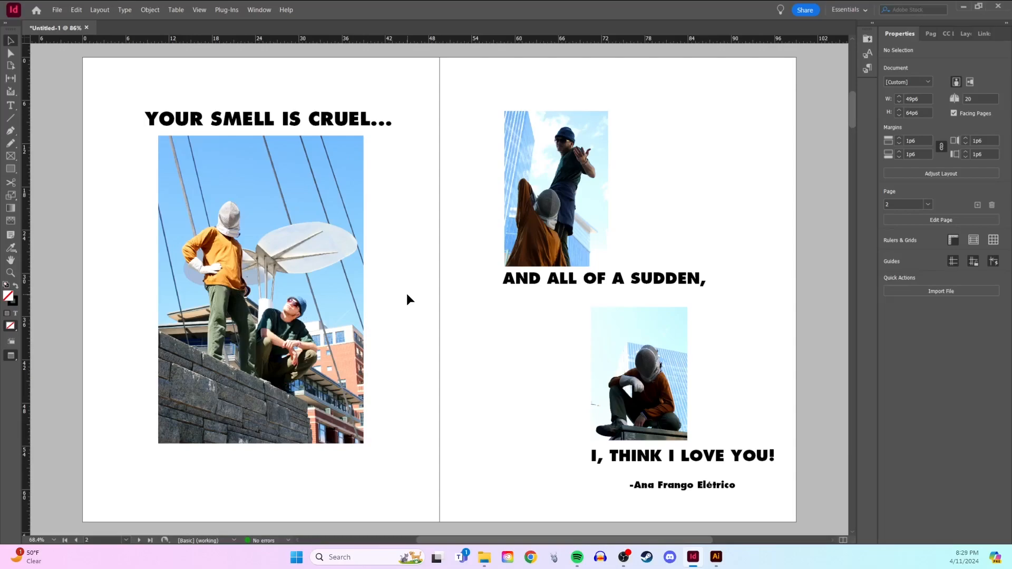
{"action": "left_click", "coordinate": [621, 452]}
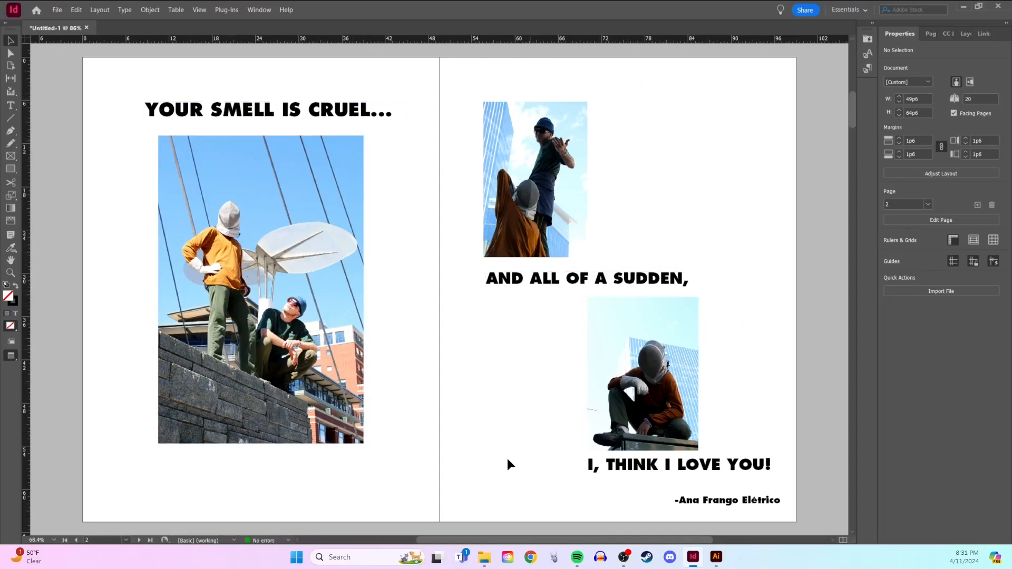
- Switch to Illustrator, rotate the "TIMELY!!" cover back upright, and bring both reference covers into view beside the spread
{"action": "left_click", "coordinate": [712, 558]}
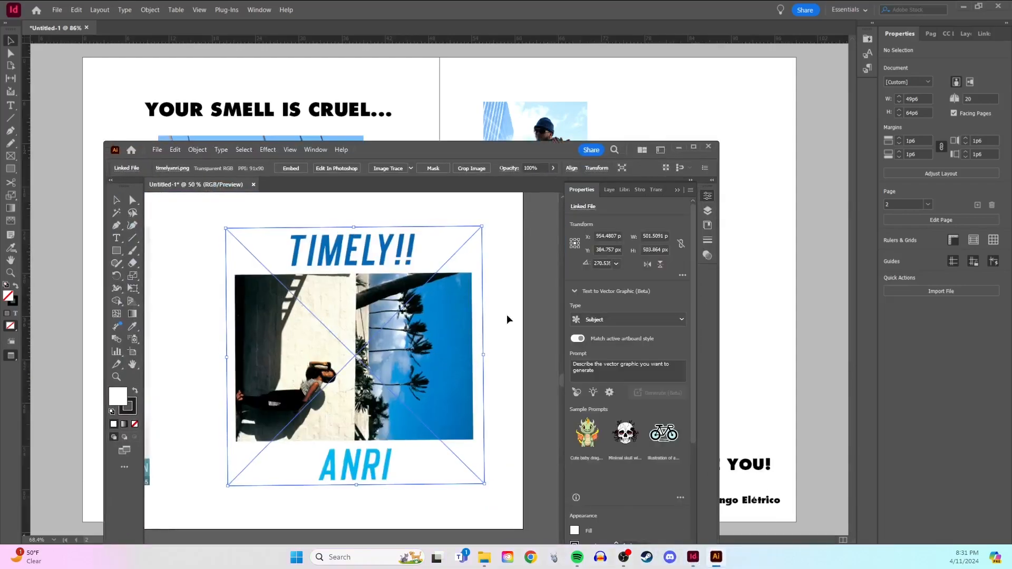
{"action": "left_click_drag", "start_coordinate": [487, 225], "coordinate": [232, 222]}
{"action": "key", "text": "ctrl+minus"}
{"action": "key", "text": "ctrl+minus"}
{"action": "left_click_drag", "start_coordinate": [446, 152], "coordinate": [623, 205]}
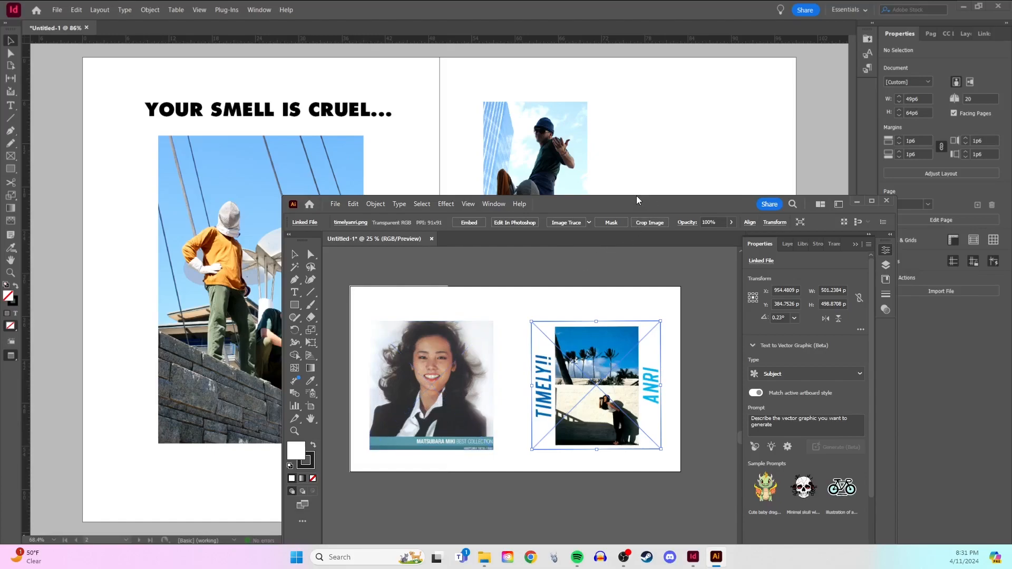
- Deselect the cover, maximize the Illustrator window, and examine the colors and type of the two reference covers
{"action": "left_click", "coordinate": [603, 305]}
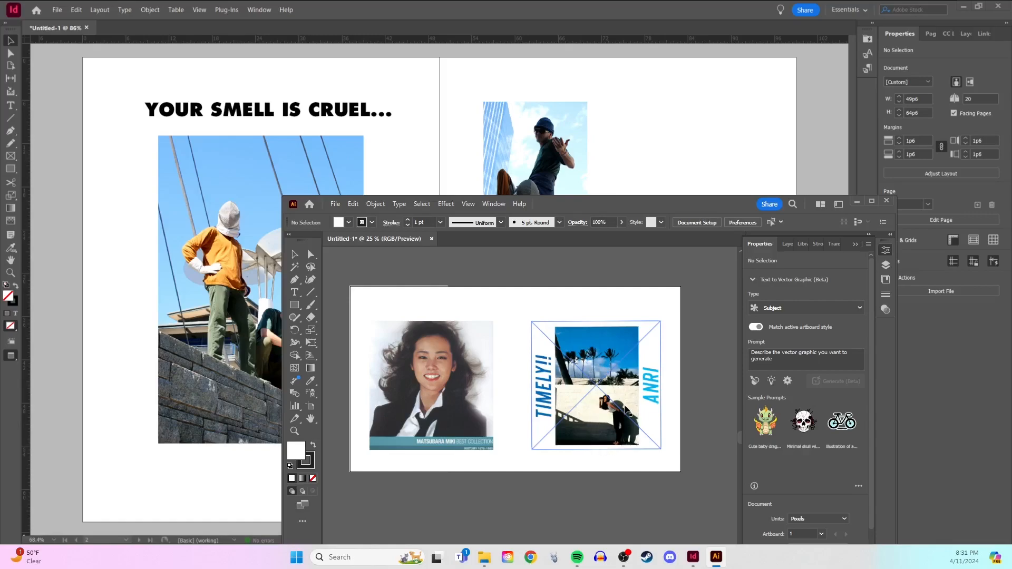
{"action": "left_click", "coordinate": [871, 201]}
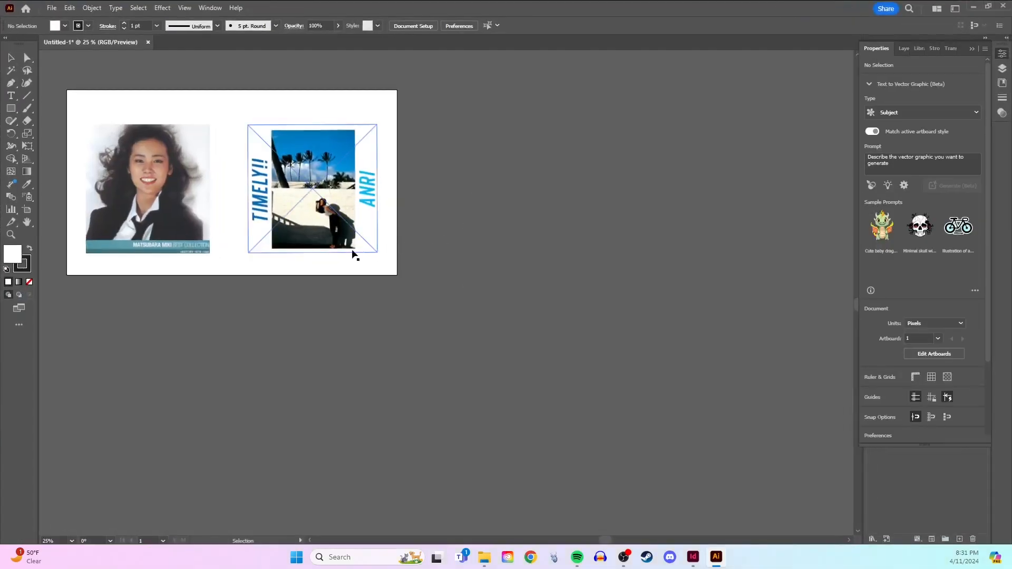
{"action": "scroll", "coordinate": [285, 206], "scroll_direction": "up", "scroll_amount": 5}
{"action": "scroll", "coordinate": [287, 212], "scroll_direction": "down", "scroll_amount": 3}
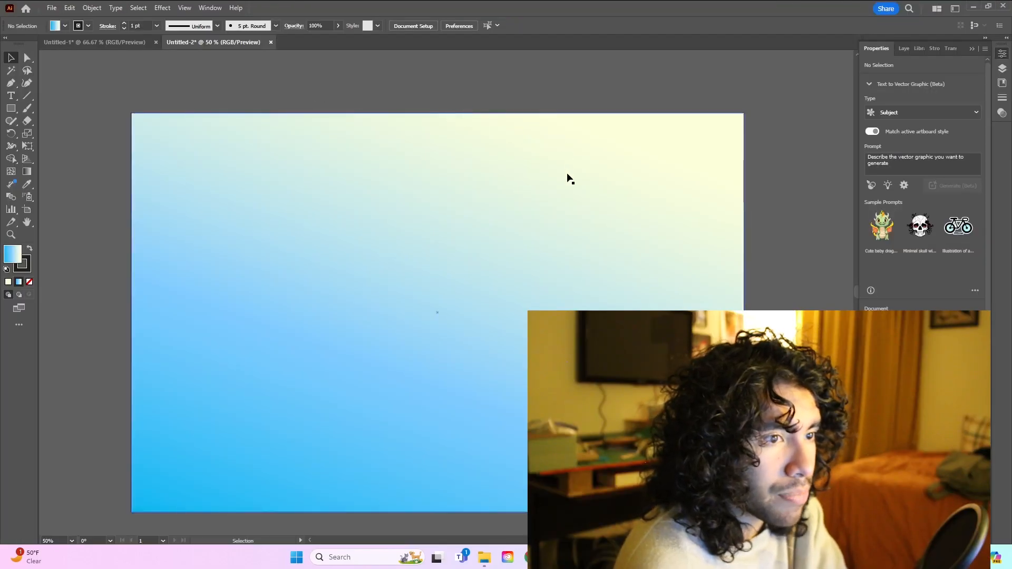
- Select the blue-to-cream gradient background rectangle and open the available effects for it
{"action": "left_click", "coordinate": [569, 178]}
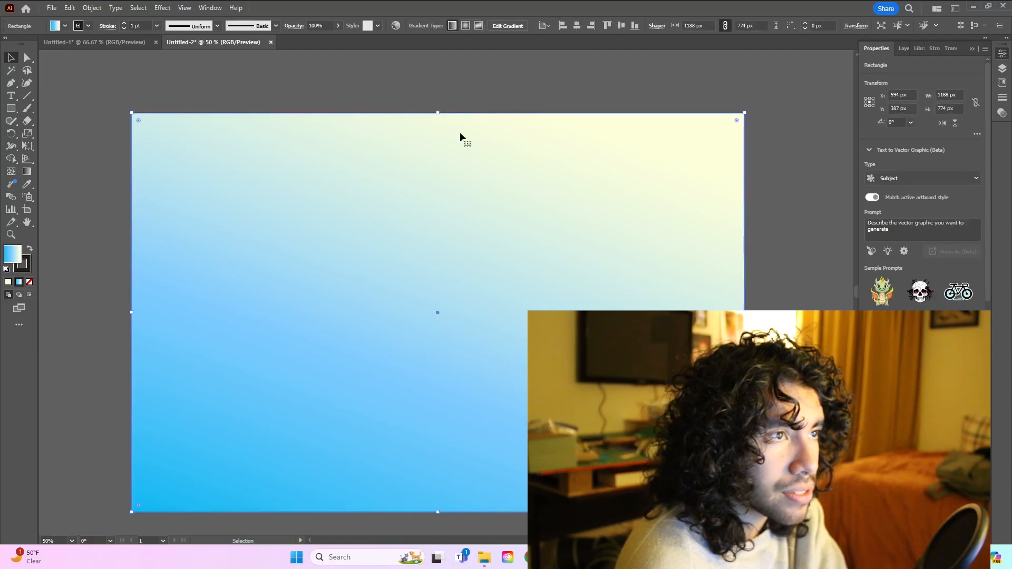
{"action": "left_click", "coordinate": [163, 9]}
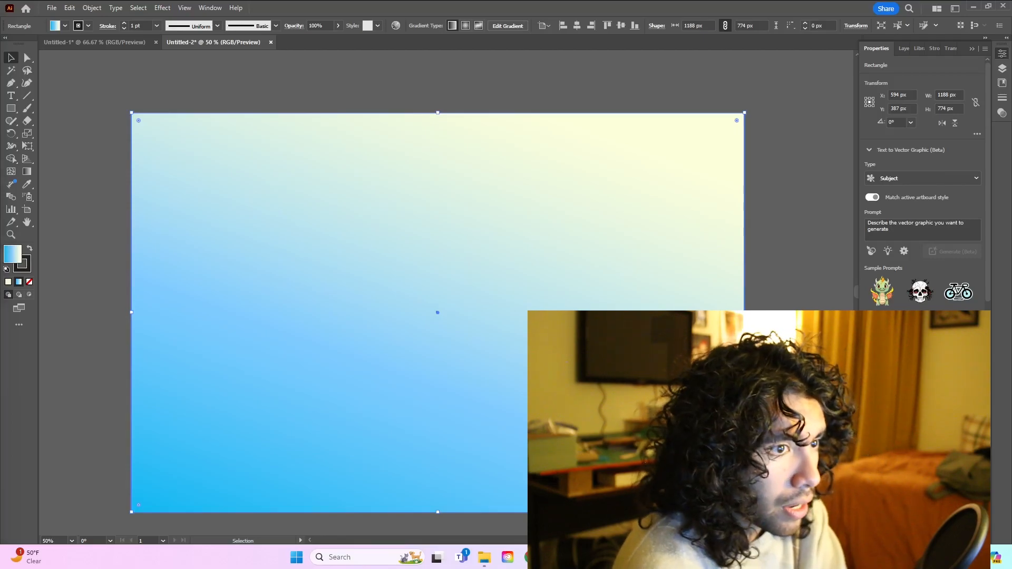
{"action": "scroll", "coordinate": [330, 221], "scroll_direction": "down", "scroll_amount": 3}
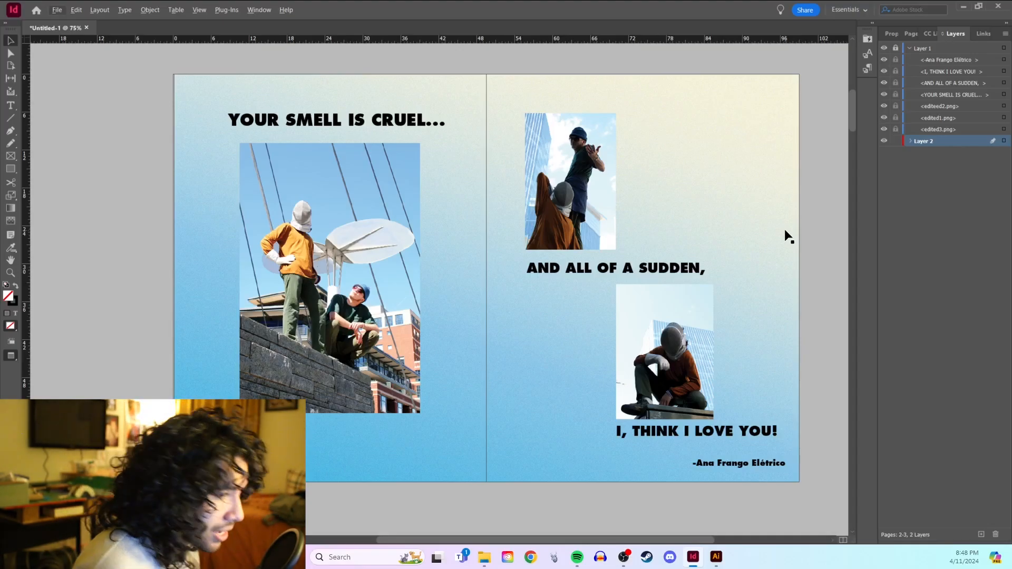
- Undo the last two changes on the InDesign spread
{"action": "left_click", "coordinate": [501, 282]}
{"action": "key", "text": "ctrl+z"}
{"action": "key", "text": "ctrl+z"}
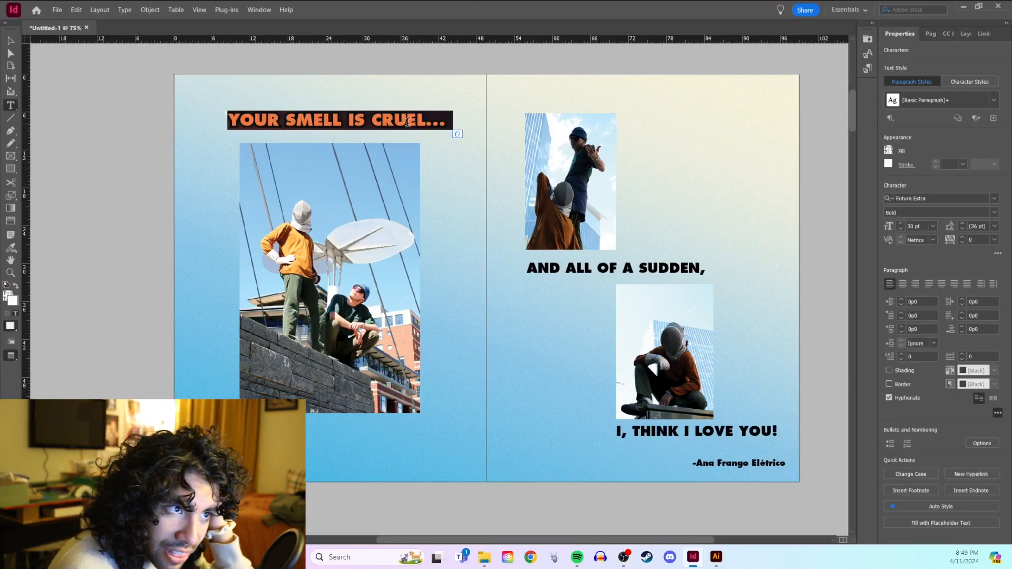
- Fill the "AND ALL OF A SUDDEN," text with the C=86 M=48 blue swatch from Colorful_Theme 2
{"action": "left_click", "coordinate": [408, 122]}
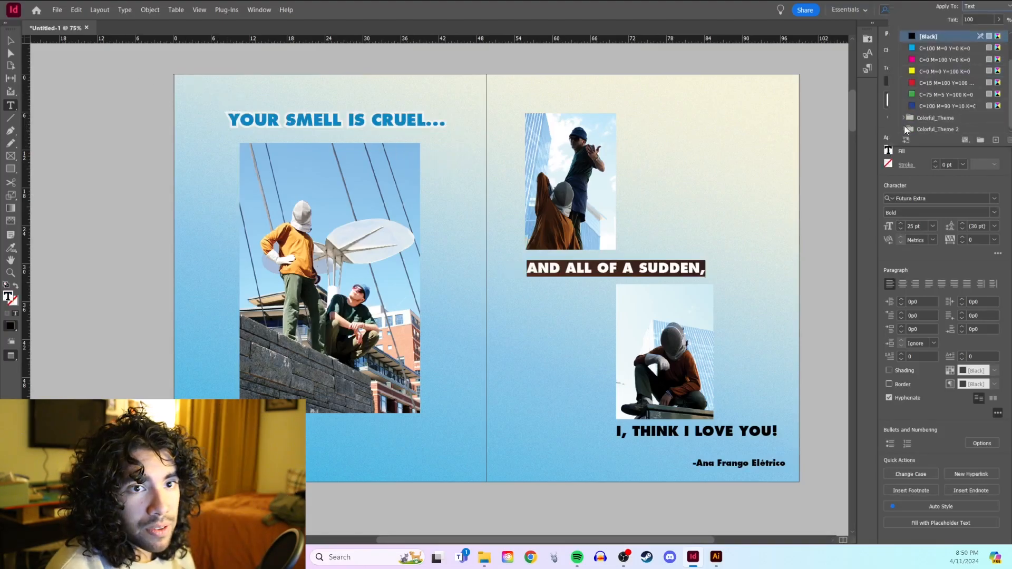
{"action": "left_click", "coordinate": [905, 129]}
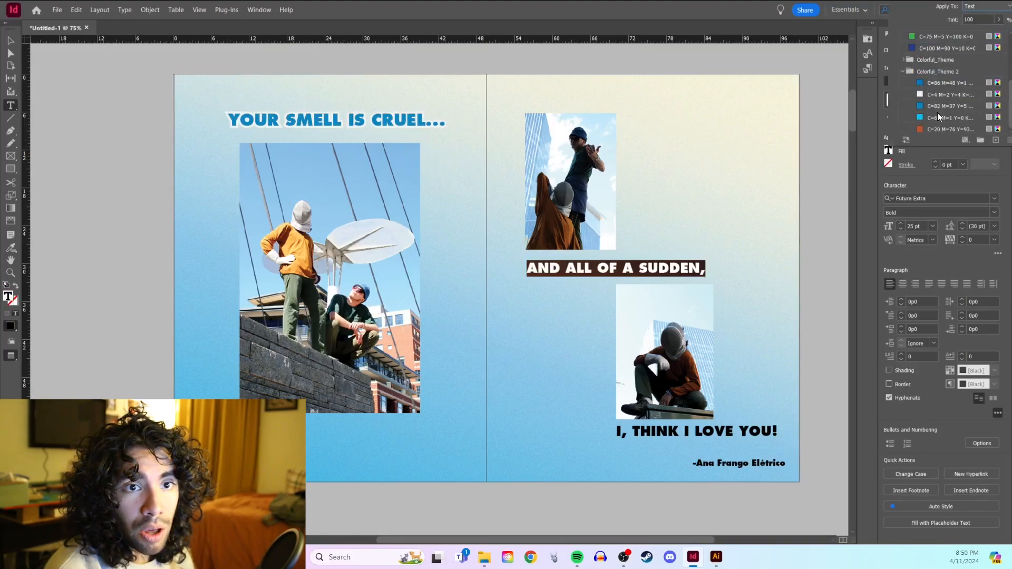
{"action": "left_click", "coordinate": [926, 82]}
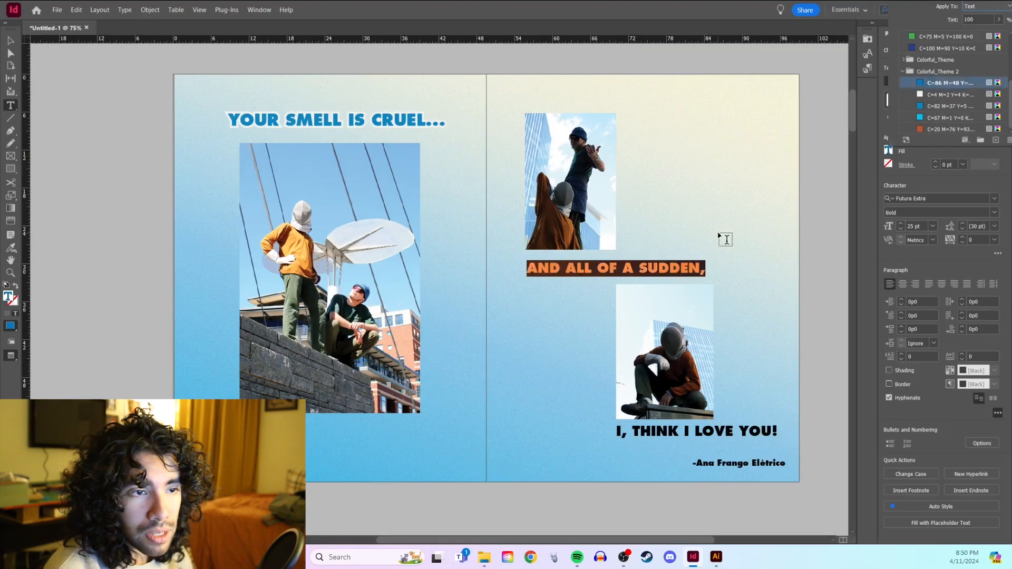
{"action": "left_click", "coordinate": [703, 272]}
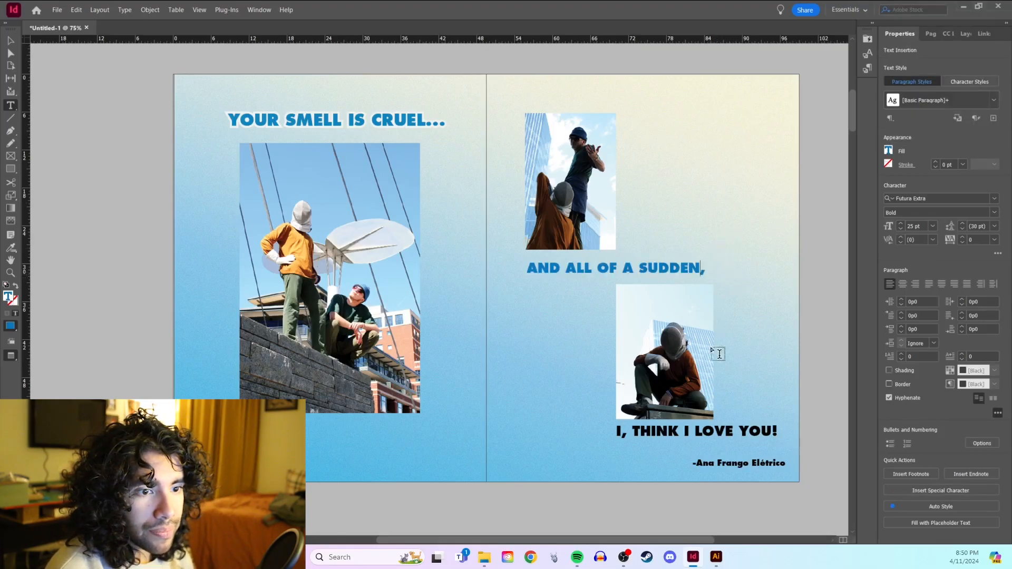
- Color "I, THINK I LOVE YOU!" light blue and give the text a white 4 pt outline
{"action": "left_click_drag", "start_coordinate": [781, 432], "coordinate": [616, 431]}
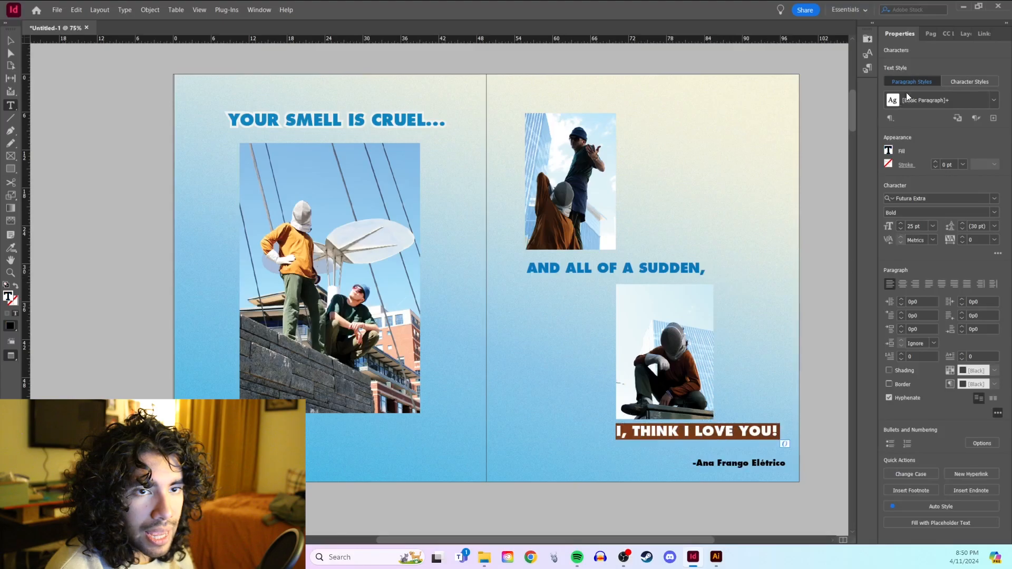
{"action": "left_click", "coordinate": [888, 151]}
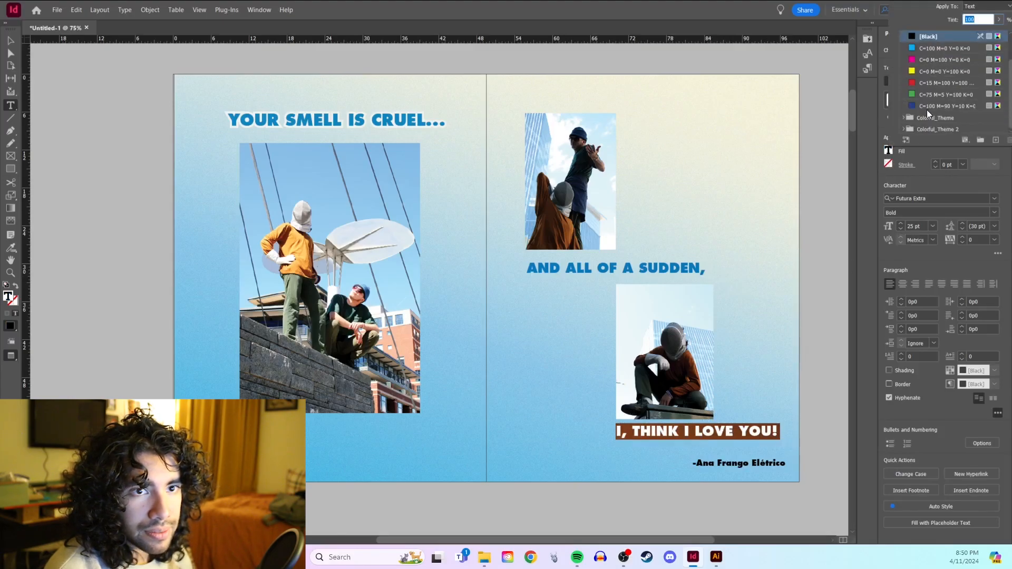
{"action": "left_click", "coordinate": [832, 403]}
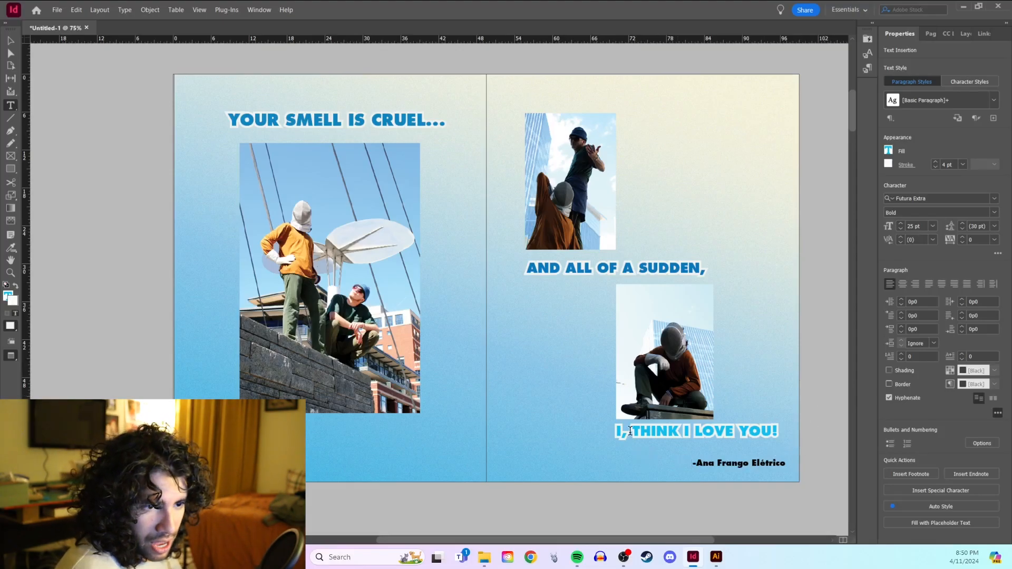
{"action": "scroll", "coordinate": [623, 431], "scroll_direction": "up", "scroll_amount": 3}
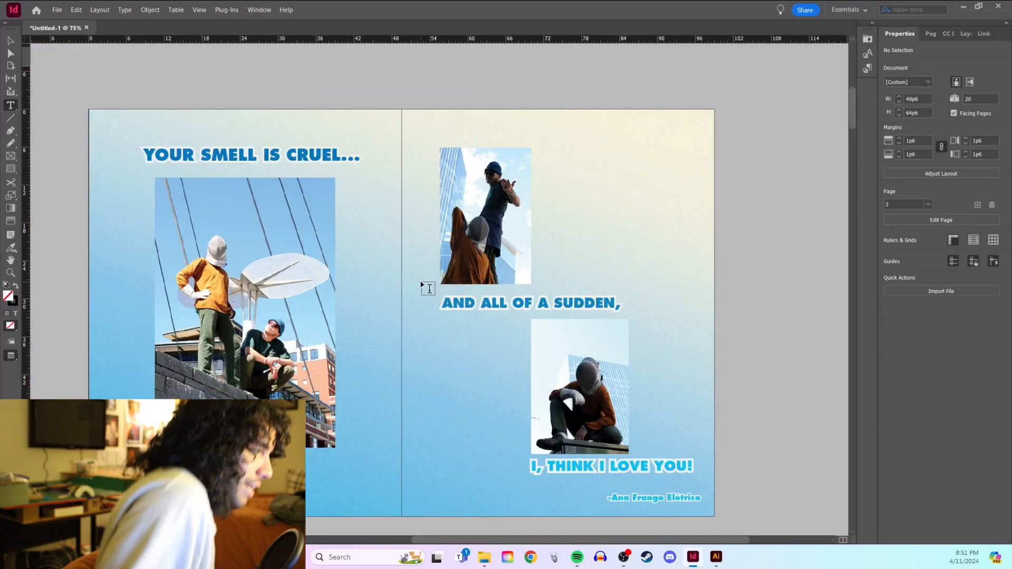
{"action": "left_click", "coordinate": [16, 38]}
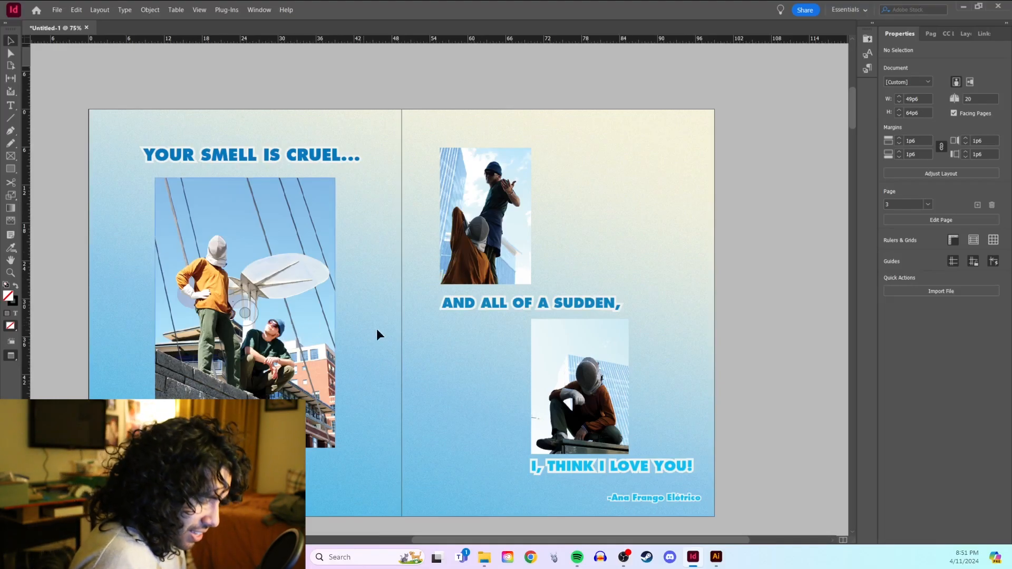
{"action": "scroll", "coordinate": [423, 343], "scroll_direction": "up", "scroll_amount": 1, "text": "alt"}
{"action": "scroll", "coordinate": [394, 346], "scroll_direction": "down", "scroll_amount": 1, "text": "alt"}
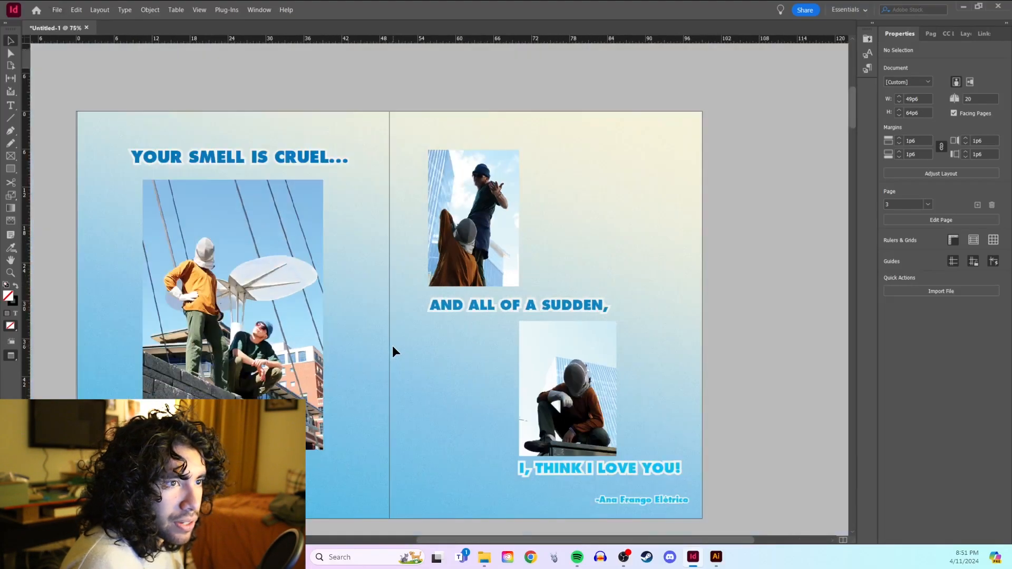
{"action": "scroll", "coordinate": [475, 316], "scroll_direction": "down", "scroll_amount": 2}
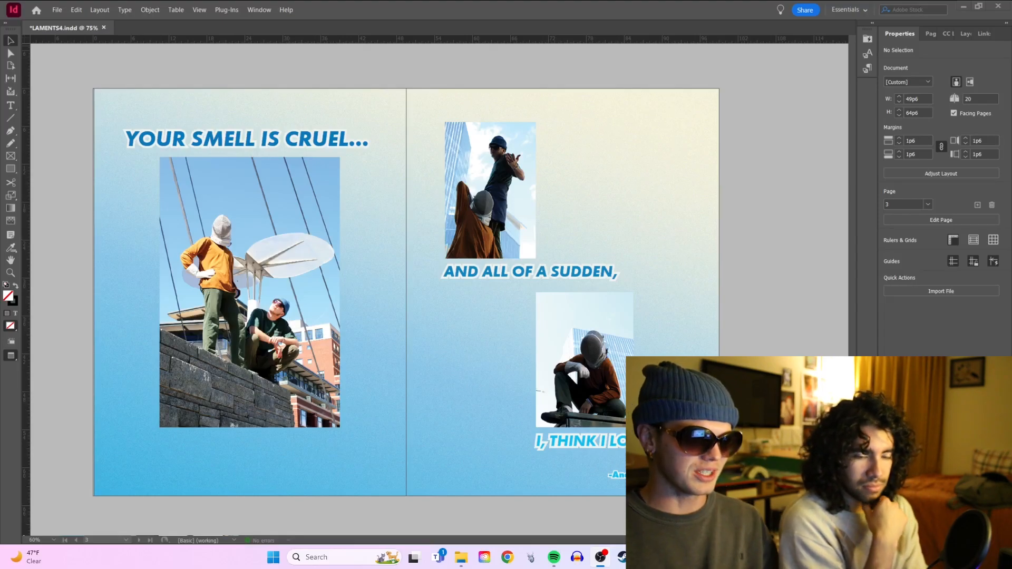
- Undo the last layout change to the left-page photo and title, and look over the spread
{"action": "key", "text": "ctrl+z"}
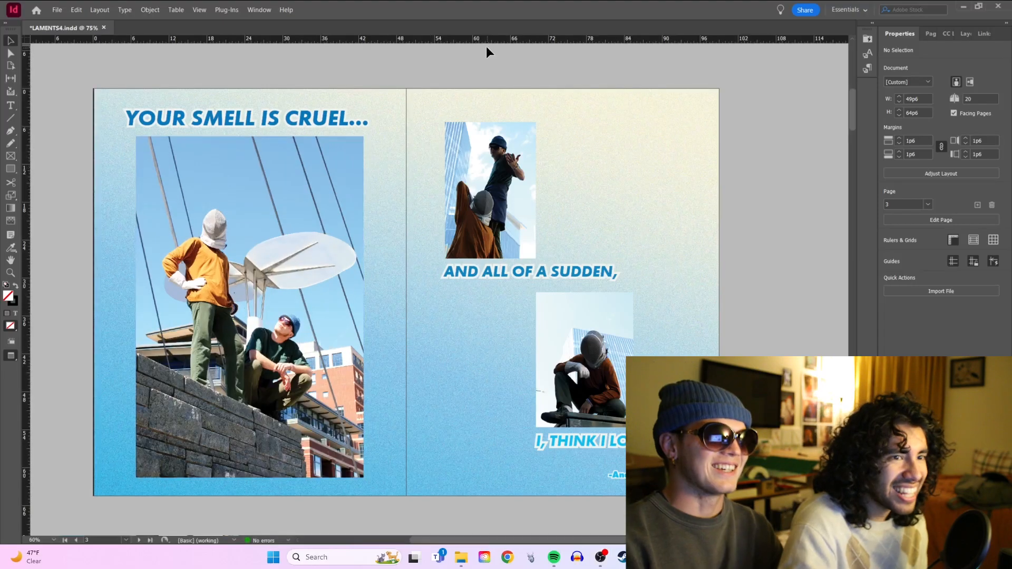
{"action": "scroll", "coordinate": [486, 62], "scroll_direction": "down", "scroll_amount": 2}
{"action": "scroll", "coordinate": [451, 103], "scroll_direction": "up", "scroll_amount": 4}
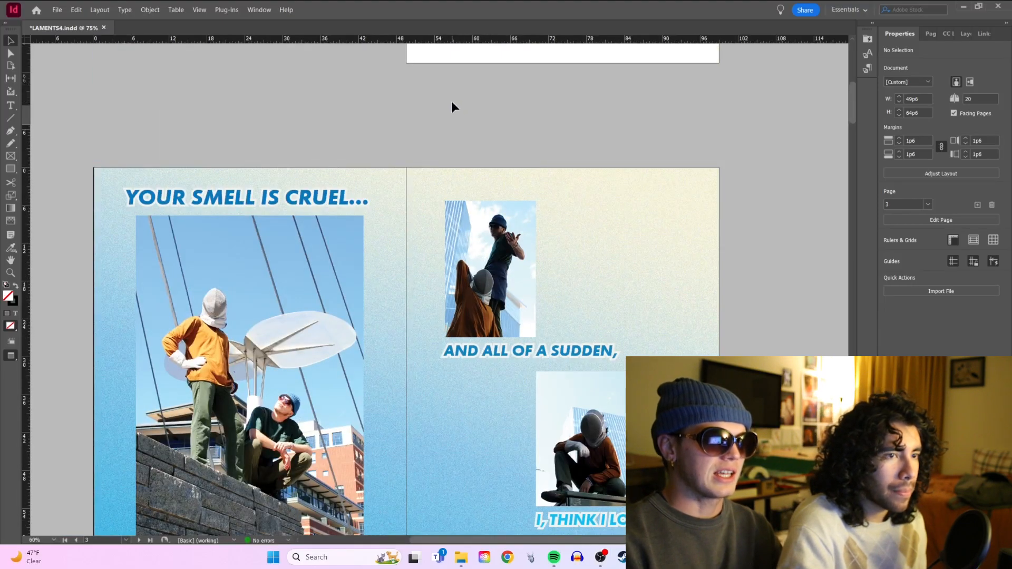
- Move the "YOUR SMELL IS CRUEL..." title slightly up, leaving more space above the left-page photo
{"action": "scroll", "coordinate": [451, 108], "scroll_direction": "down", "scroll_amount": 2}
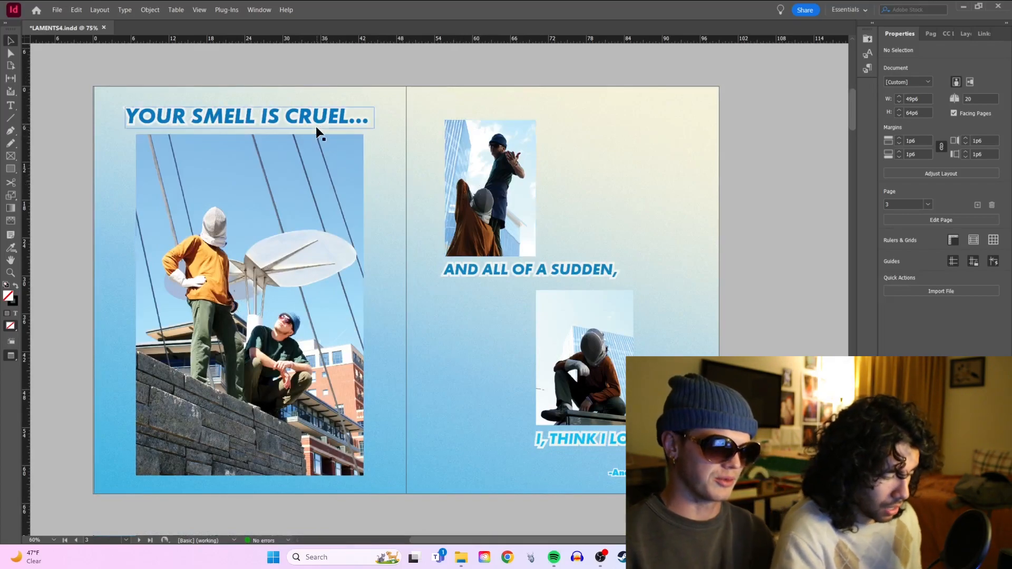
{"action": "key", "text": "w"}
{"action": "left_click_drag", "start_coordinate": [310, 124], "coordinate": [309, 120]}
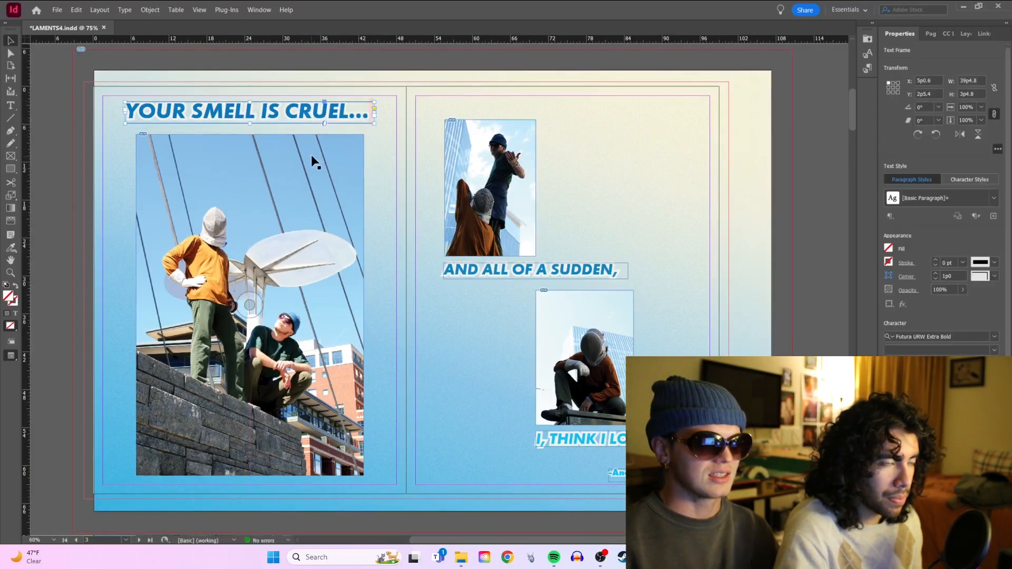
{"action": "key", "text": "w"}
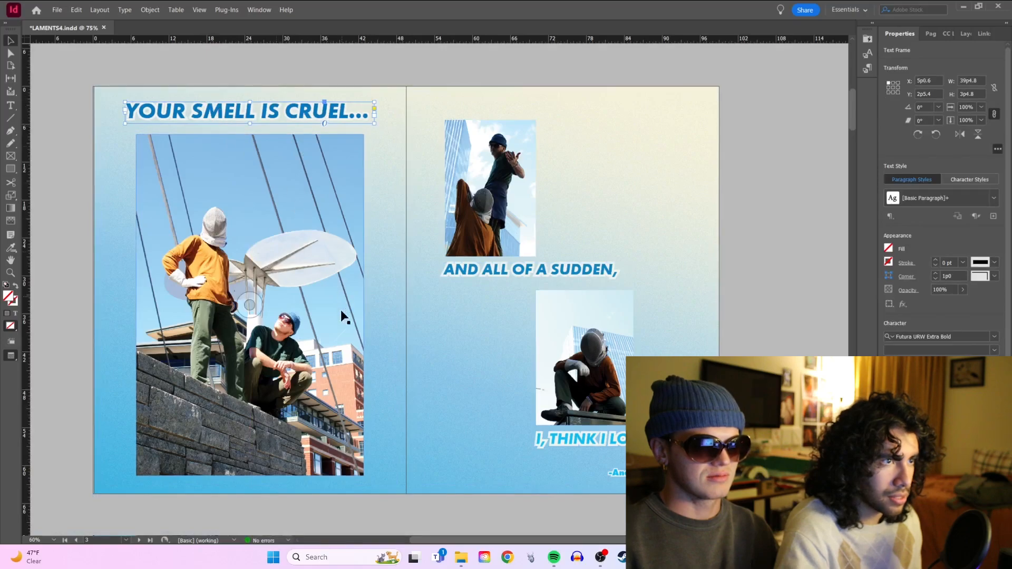
- Check the vertical titles on the Anri cover in Illustrator, and rotate "AND ALL OF A SUDDEN," to 90° in InDesign
{"action": "key", "text": "super+Down"}
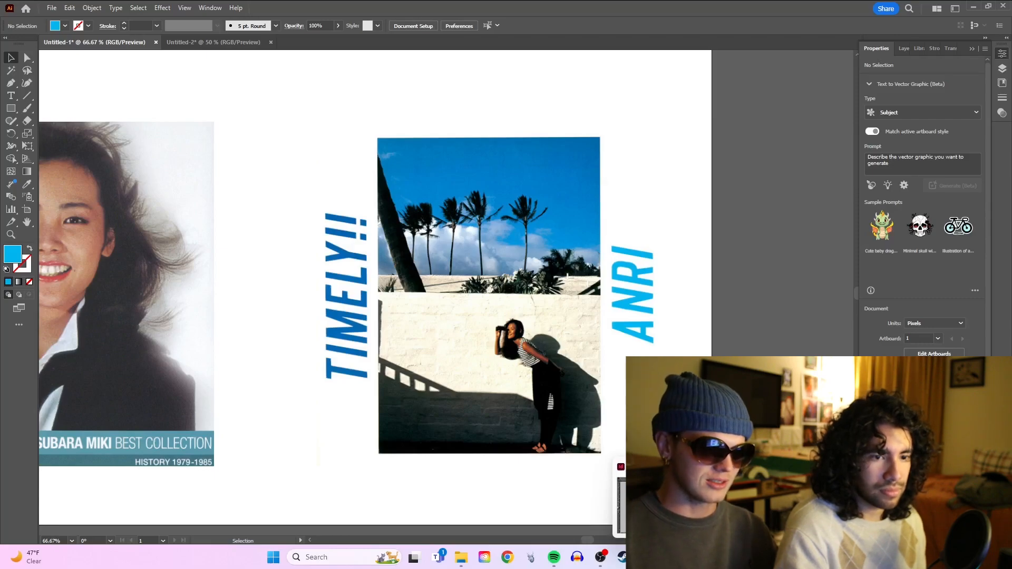
{"action": "key", "text": "alt+Tab"}
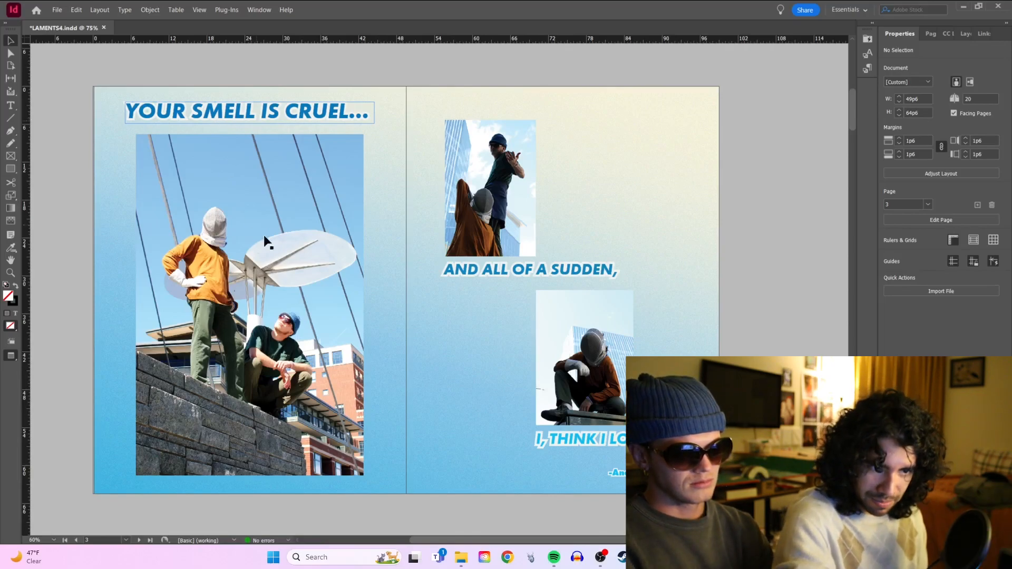
{"action": "left_click", "coordinate": [587, 439]}
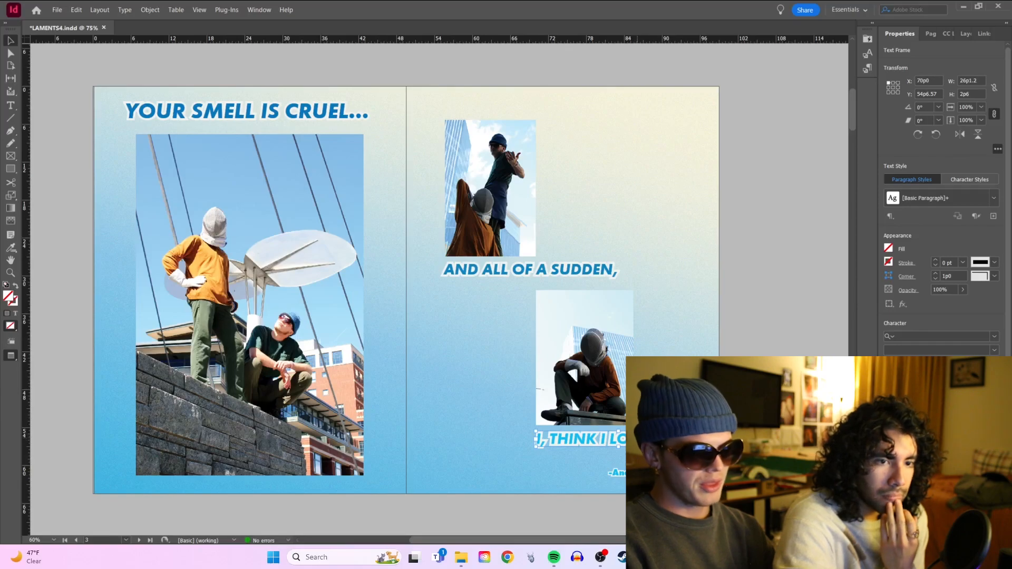
{"action": "left_click", "coordinate": [508, 273]}
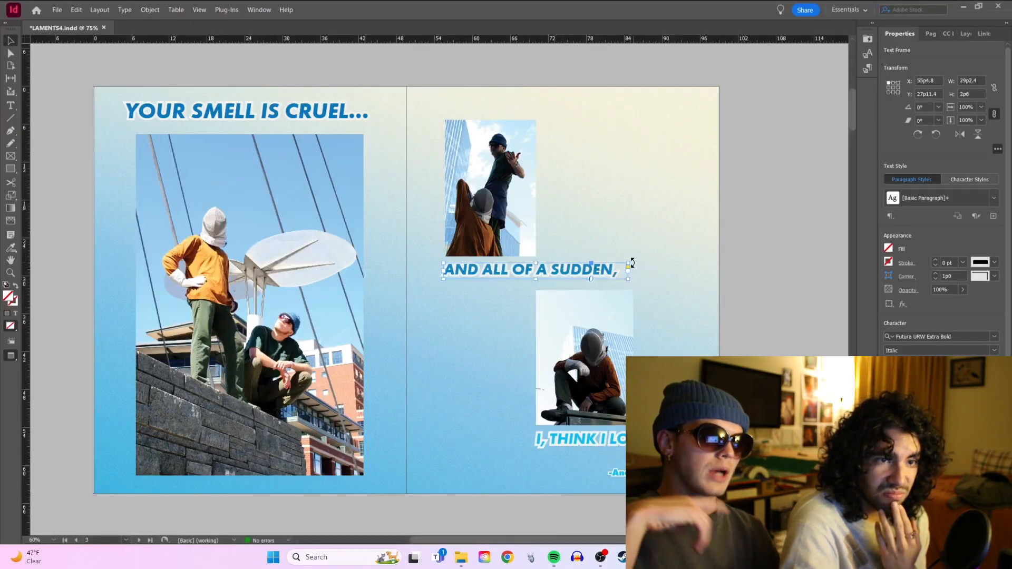
{"action": "left_click_drag", "start_coordinate": [632, 263], "coordinate": [460, 203]}
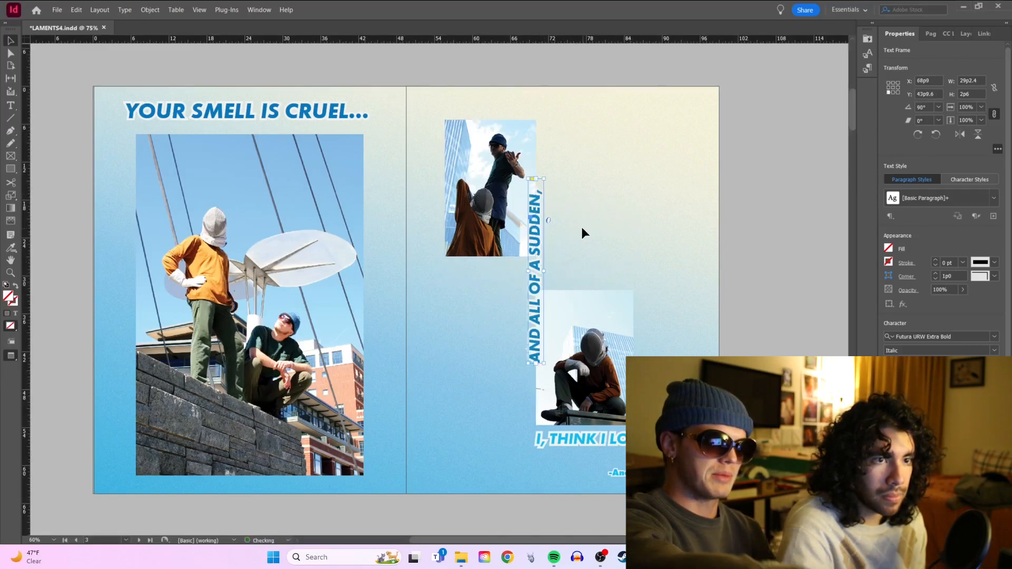
{"action": "left_click", "coordinate": [580, 227]}
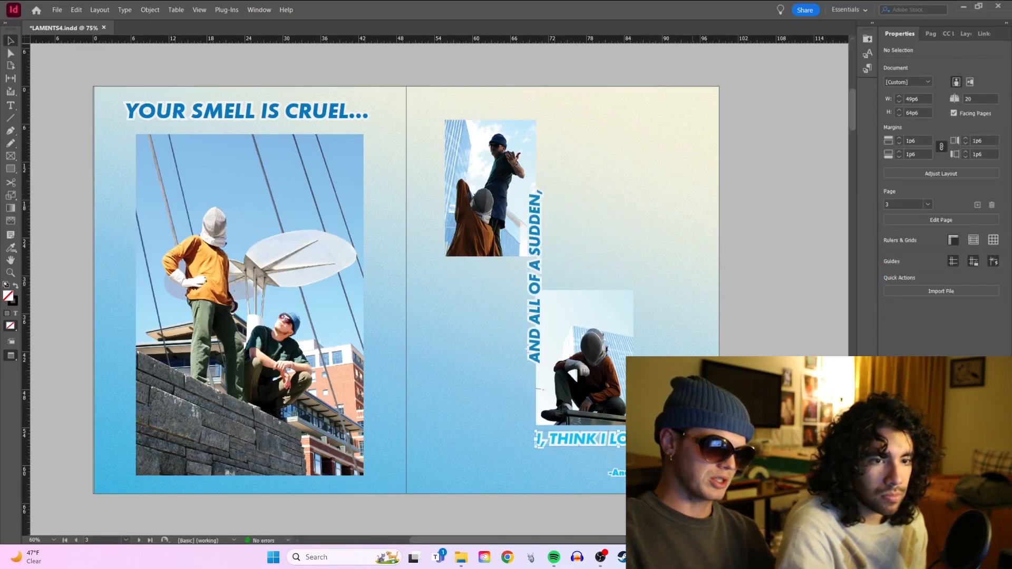
- Rotate "I, THINK I LOVE YOU!" to 90° near the right page's outer edge and move "AND ALL OF A SUDDEN," beside the spine
{"action": "left_click", "coordinate": [580, 440]}
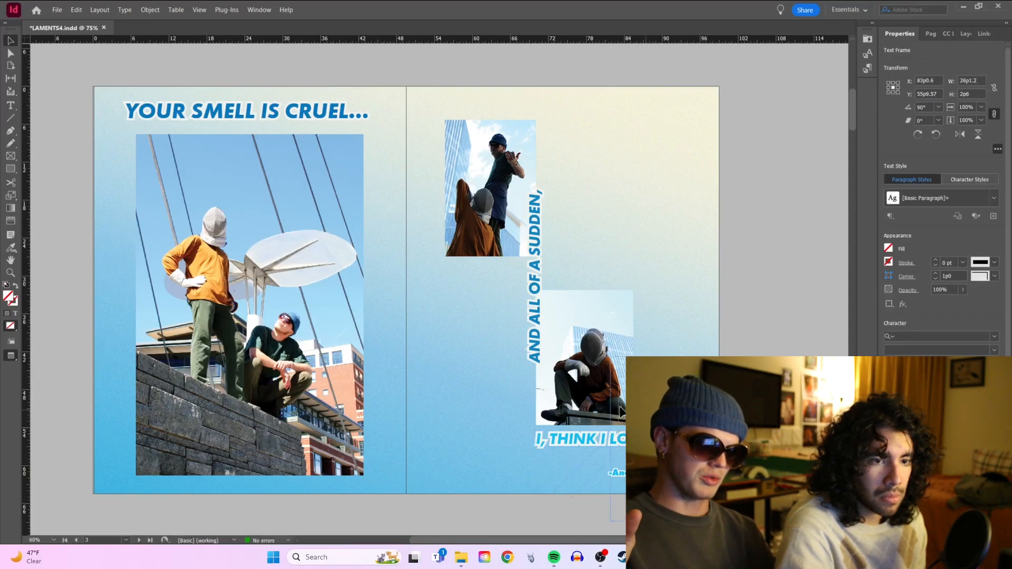
{"action": "left_click_drag", "start_coordinate": [703, 428], "coordinate": [433, 304]}
{"action": "key", "text": "w"}
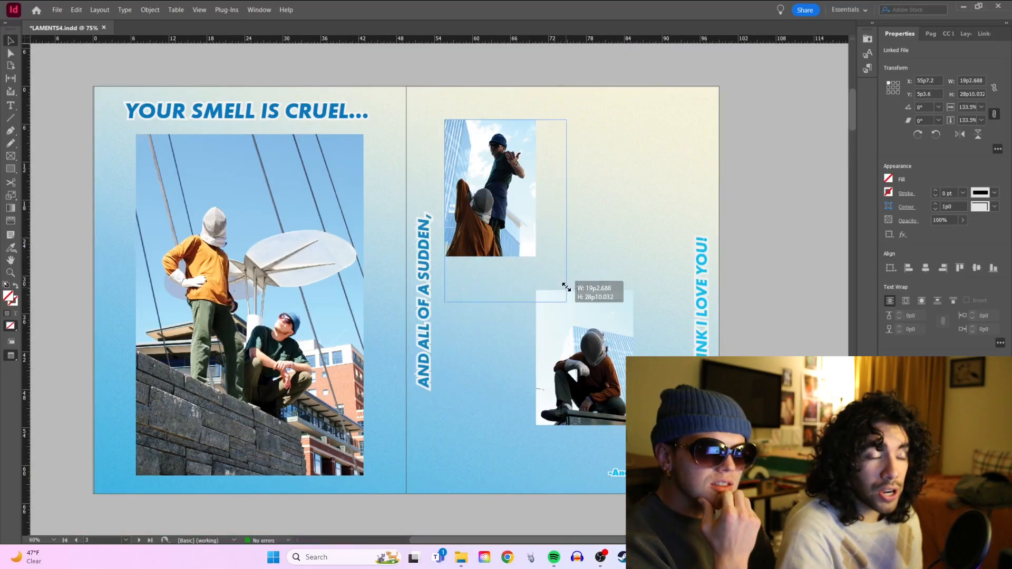
- Enlarge the two-person photo and swap its place with the crouching-figure photo so the two meet diagonally on the right page
{"action": "left_click_drag", "start_coordinate": [564, 287], "coordinate": [566, 288]}
{"action": "left_click_drag", "start_coordinate": [543, 267], "coordinate": [539, 255]}
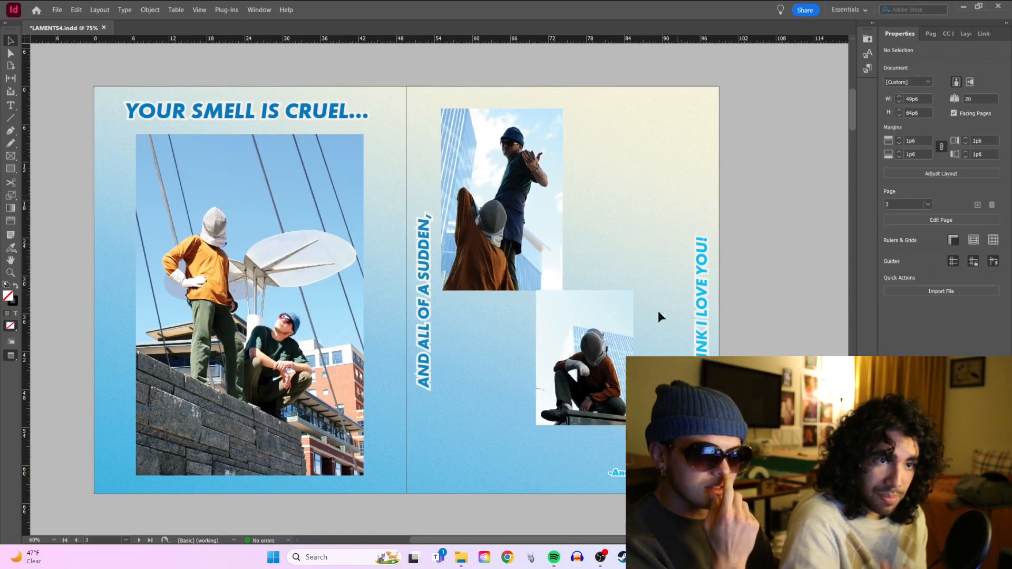
{"action": "left_click", "coordinate": [607, 332]}
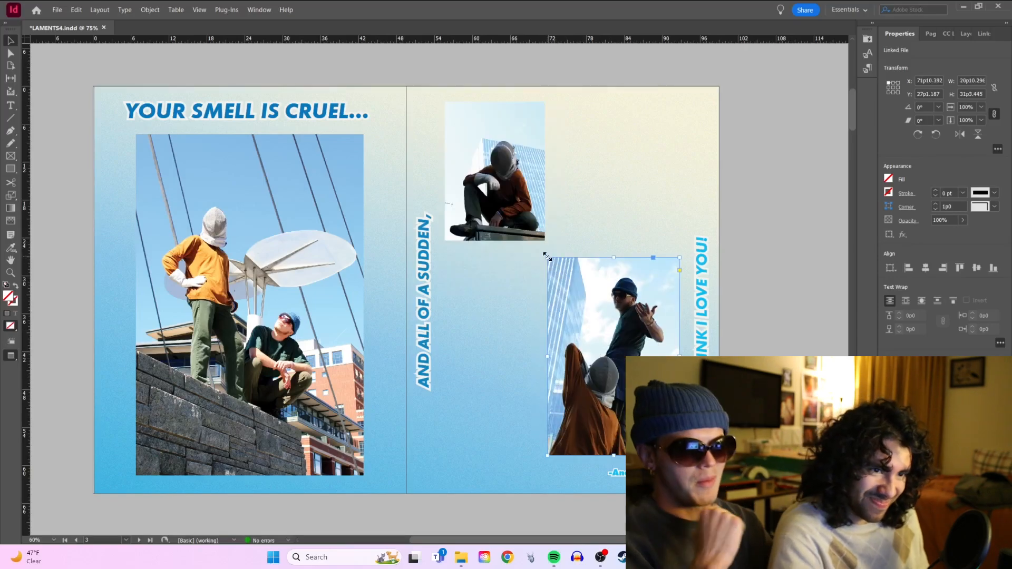
{"action": "left_click_drag", "start_coordinate": [546, 257], "coordinate": [536, 249]}
{"action": "left_click", "coordinate": [615, 183]}
{"action": "left_click_drag", "start_coordinate": [518, 194], "coordinate": [510, 190]}
{"action": "left_click", "coordinate": [563, 184]}
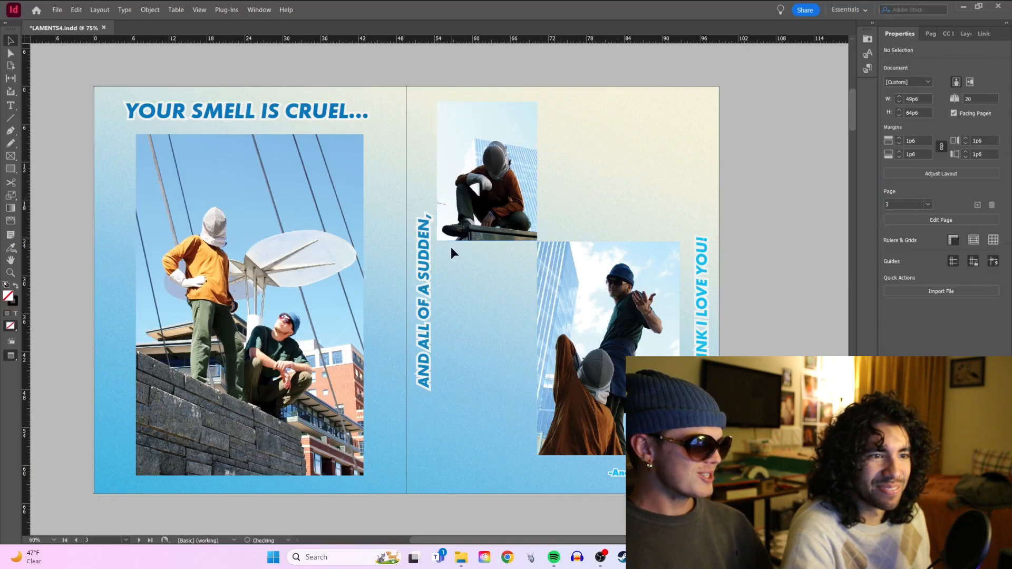
{"action": "left_click_drag", "start_coordinate": [606, 274], "coordinate": [611, 273]}
{"action": "left_click", "coordinate": [582, 214]}
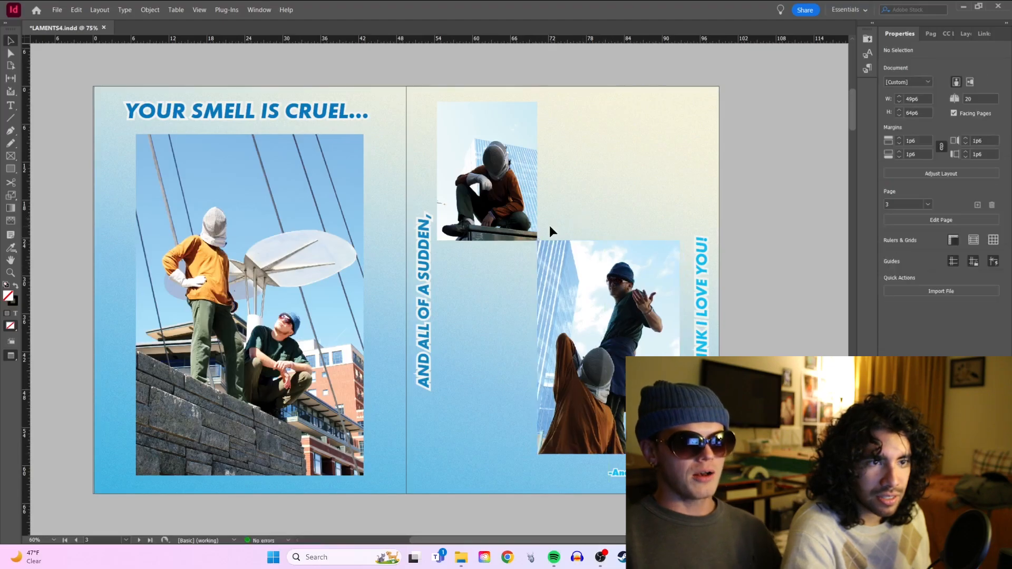
- Nudge the larger right-page photo so its upper-left corner meets the lower-right corner of the crouching-figure photo exactly
{"action": "scroll", "coordinate": [549, 228], "scroll_direction": "up", "scroll_amount": 2}
{"action": "scroll", "coordinate": [553, 299], "scroll_direction": "down", "scroll_amount": 3}
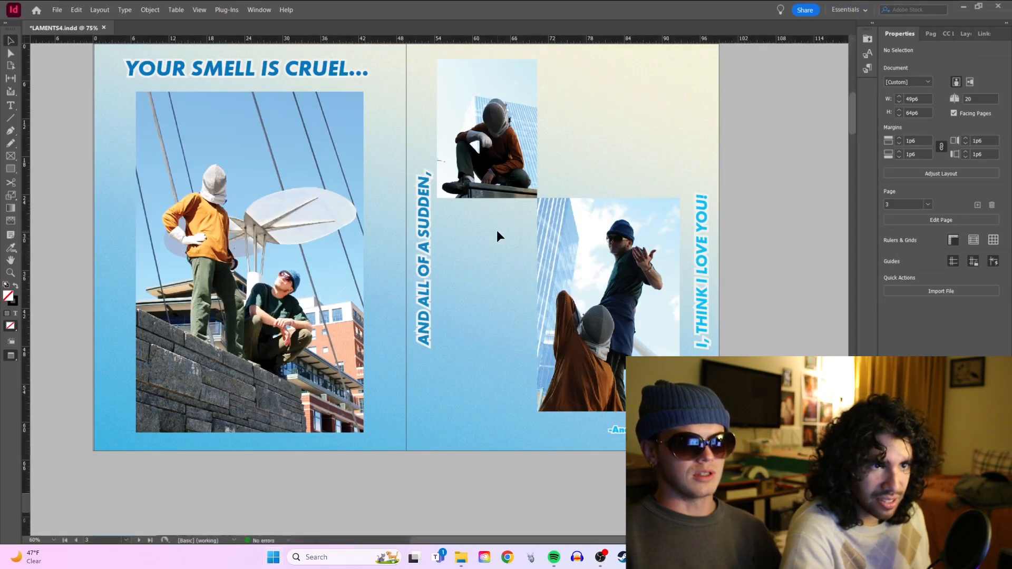
{"action": "scroll", "coordinate": [517, 235], "scroll_direction": "up", "scroll_amount": 1}
{"action": "scroll", "coordinate": [542, 239], "scroll_direction": "up", "scroll_amount": 6}
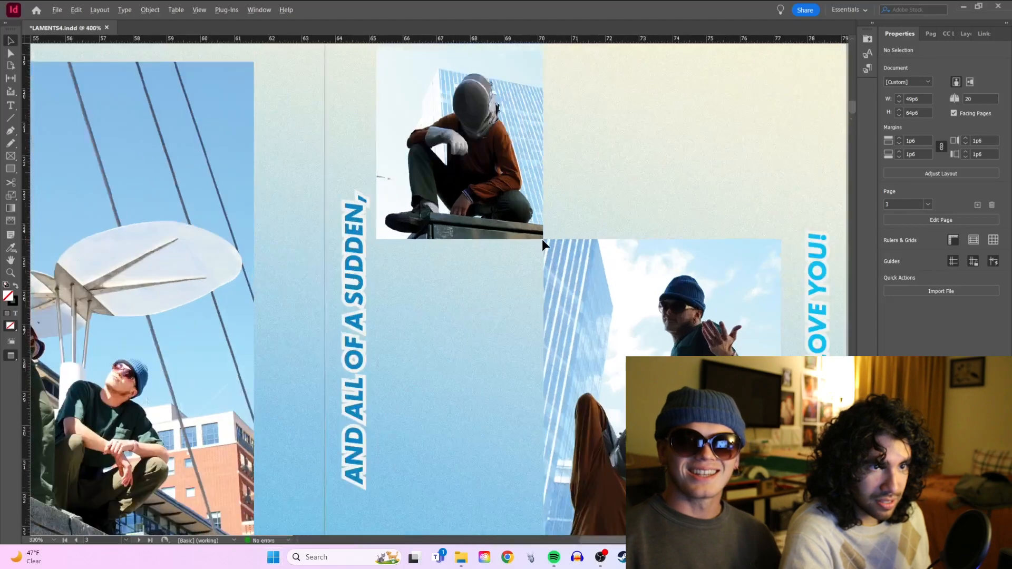
{"action": "left_click_drag", "start_coordinate": [556, 248], "coordinate": [553, 250]}
{"action": "scroll", "coordinate": [554, 250], "scroll_direction": "down", "scroll_amount": 6}
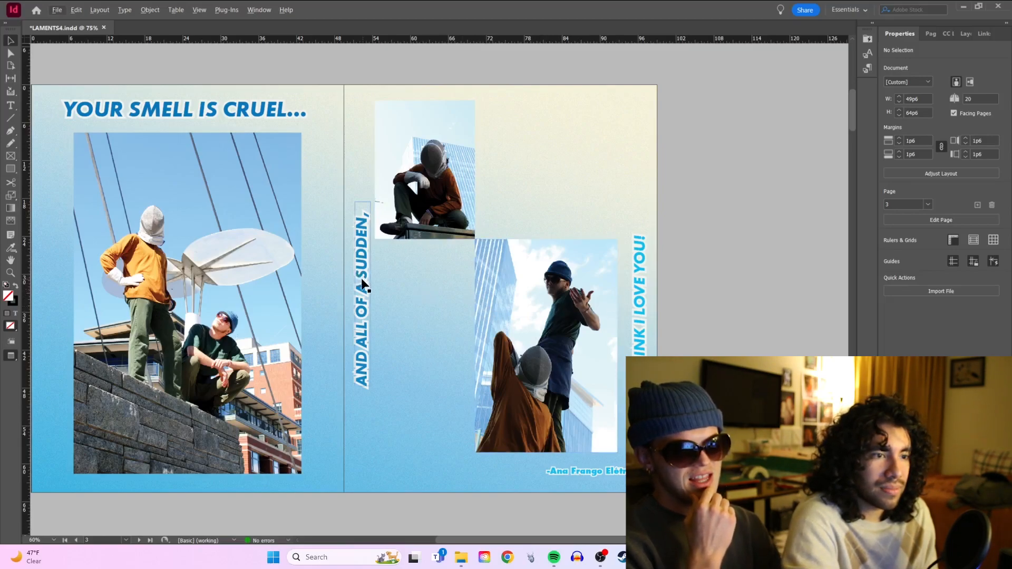
- Place "AND ALL OF A SUDDEN," horizontally beside the crouching-figure photo and "I, THINK I LOVE YOU!" vertically along the larger photo's left side
{"action": "left_click_drag", "start_coordinate": [363, 284], "coordinate": [417, 322]}
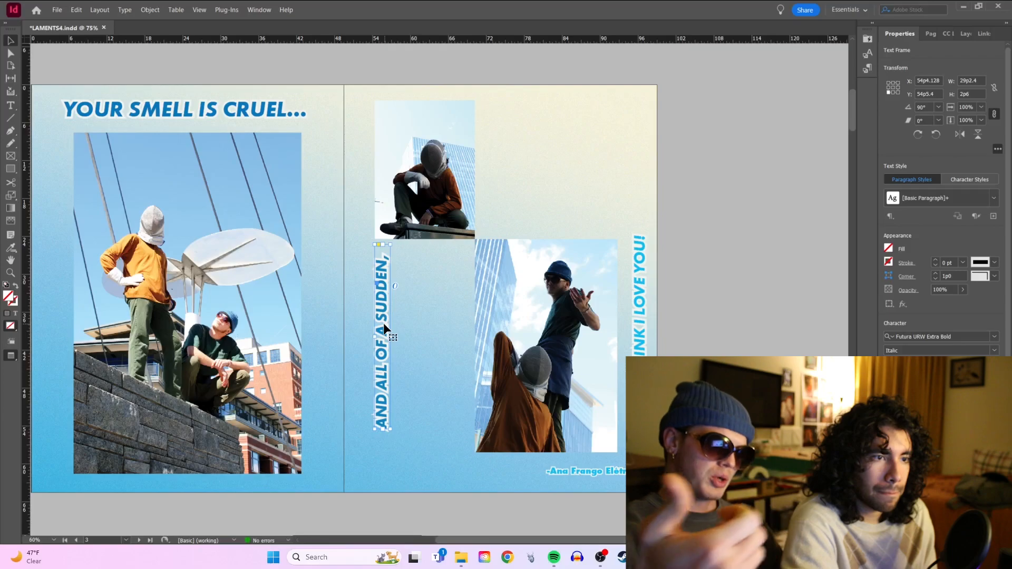
{"action": "left_click_drag", "start_coordinate": [384, 322], "coordinate": [465, 321]}
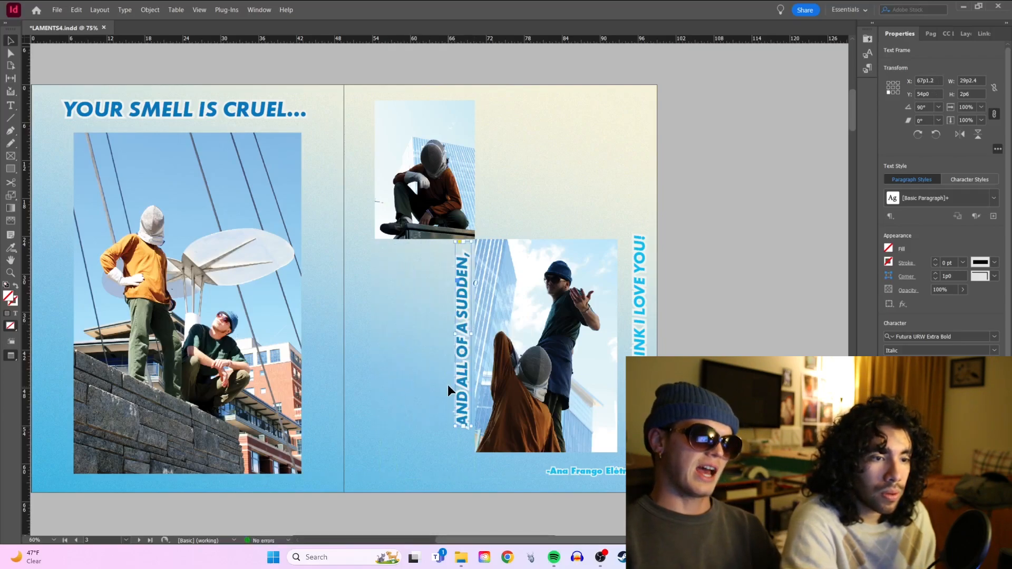
{"action": "left_click", "coordinate": [645, 332]}
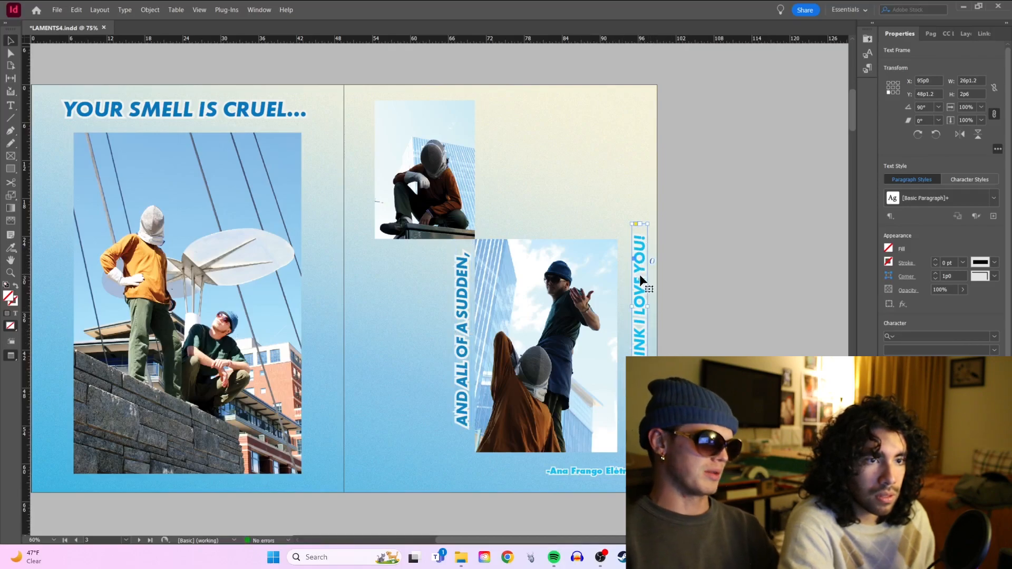
{"action": "left_click_drag", "start_coordinate": [467, 323], "coordinate": [504, 168]}
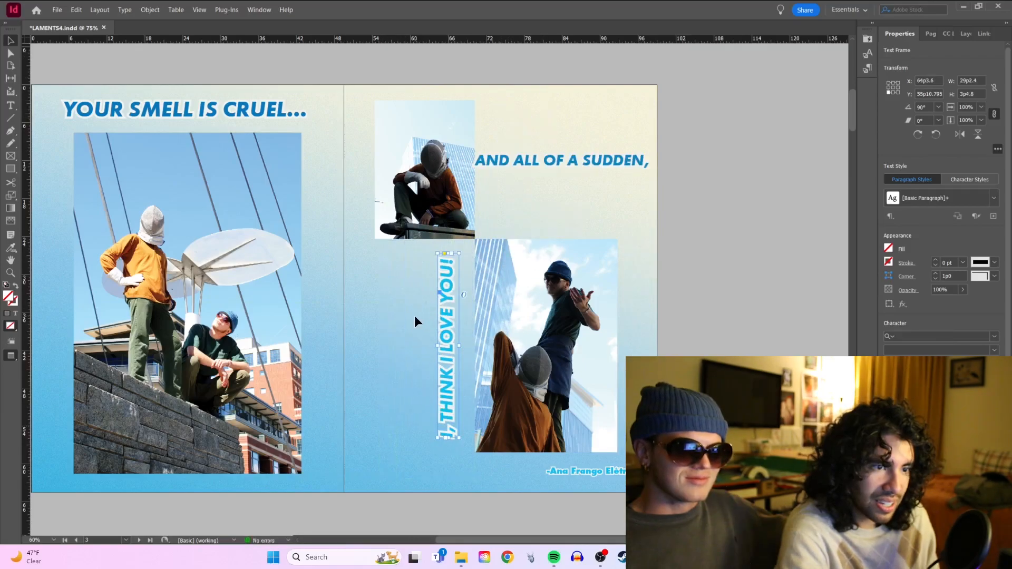
{"action": "left_click", "coordinate": [413, 315]}
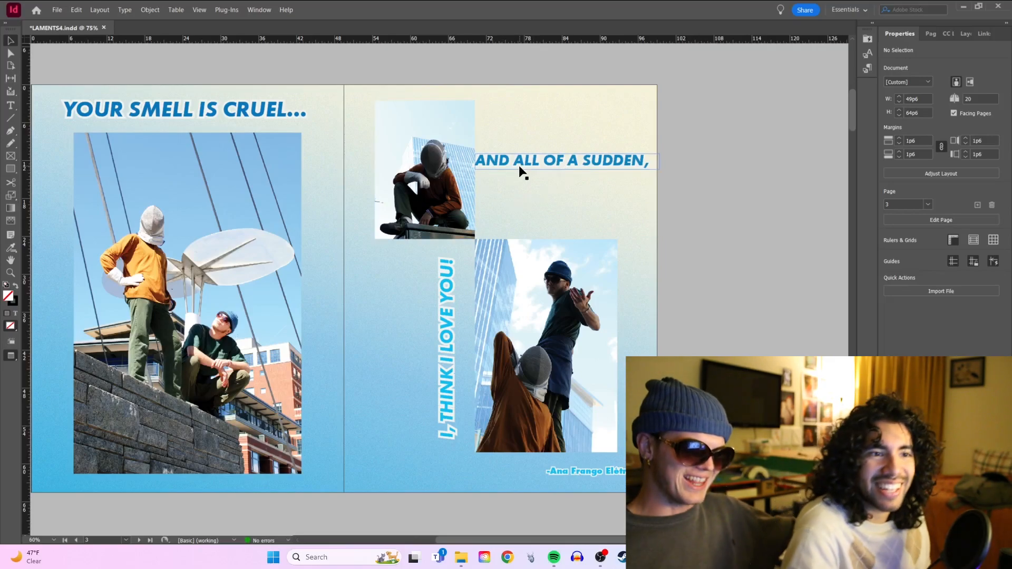
- Make the "AND ALL OF A SUDDEN," text slightly narrower and align the artist credit with the larger photo's right edge
{"action": "left_click", "coordinate": [635, 161]}
{"action": "double_click", "coordinate": [637, 161]}
{"action": "left_click_drag", "start_coordinate": [648, 162], "coordinate": [473, 162]}
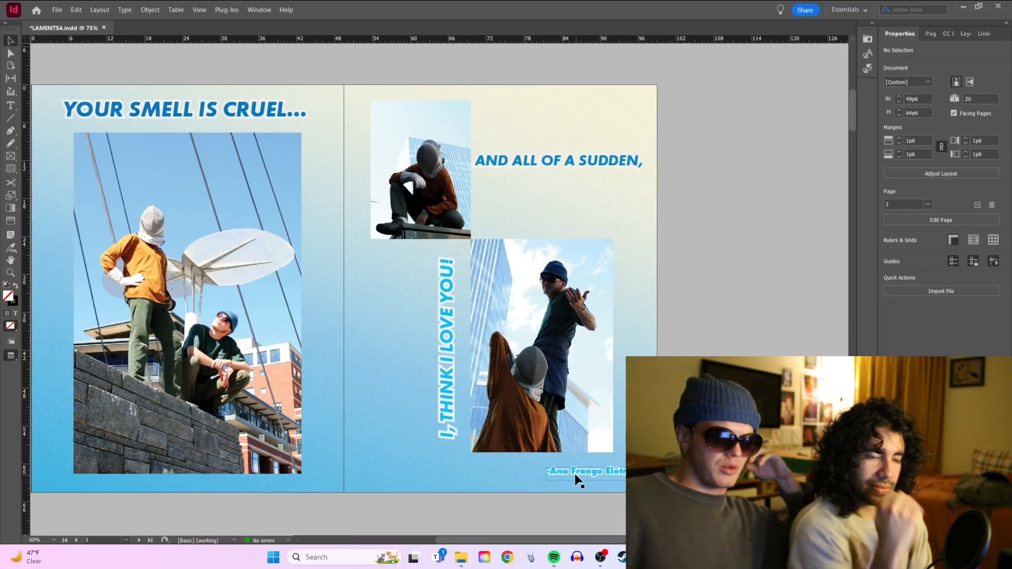
{"action": "left_click_drag", "start_coordinate": [575, 472], "coordinate": [552, 476]}
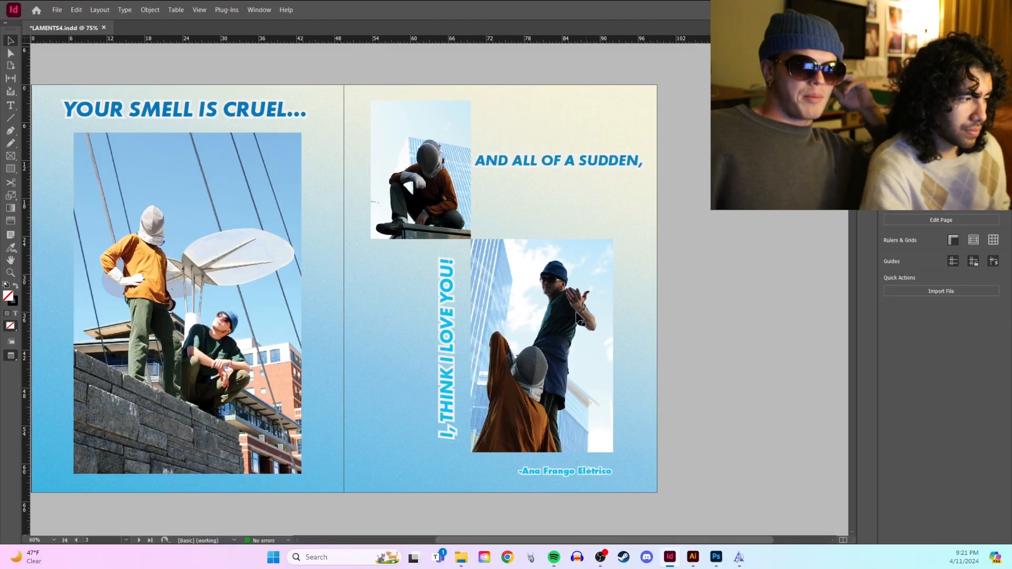
- Move "AND ALL OF A SUDDEN," down to sit directly above the larger right-page photo
{"action": "scroll", "coordinate": [593, 339], "scroll_direction": "up", "scroll_amount": 1}
{"action": "left_click_drag", "start_coordinate": [357, 335], "coordinate": [397, 334]}
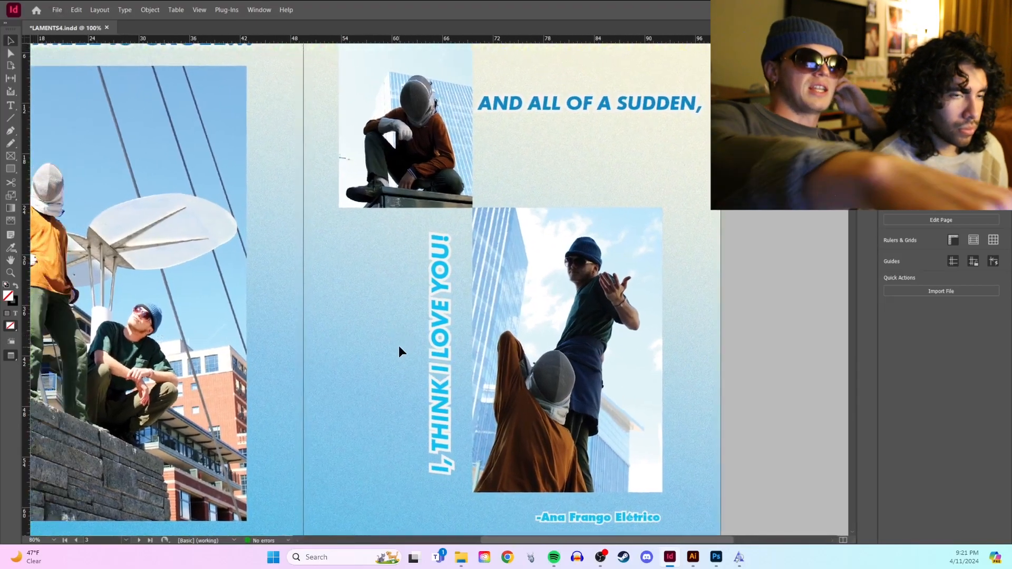
{"action": "left_click_drag", "start_coordinate": [633, 100], "coordinate": [635, 186]}
{"action": "left_click", "coordinate": [692, 229]}
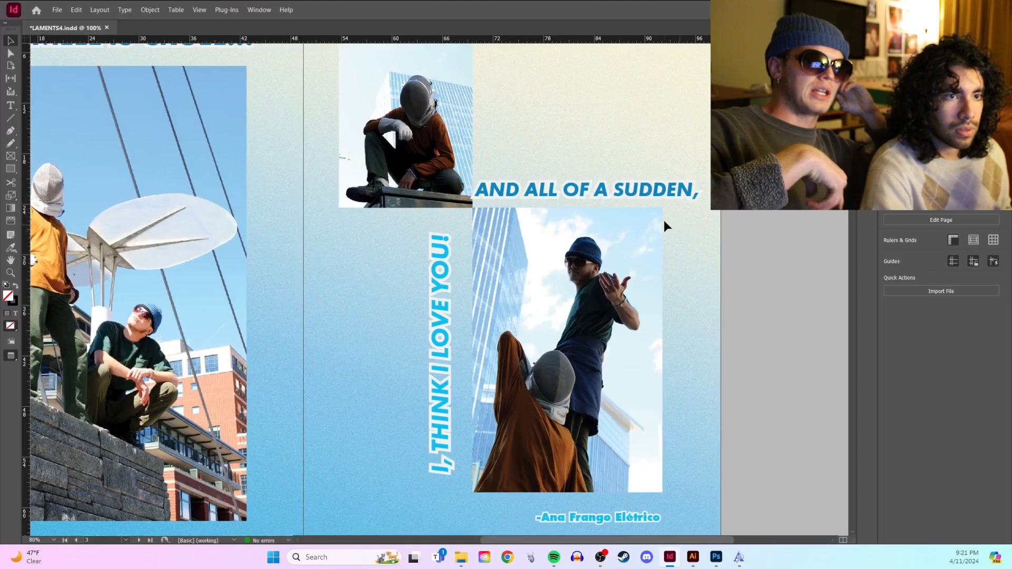
{"action": "key", "text": "ctrl+minus"}
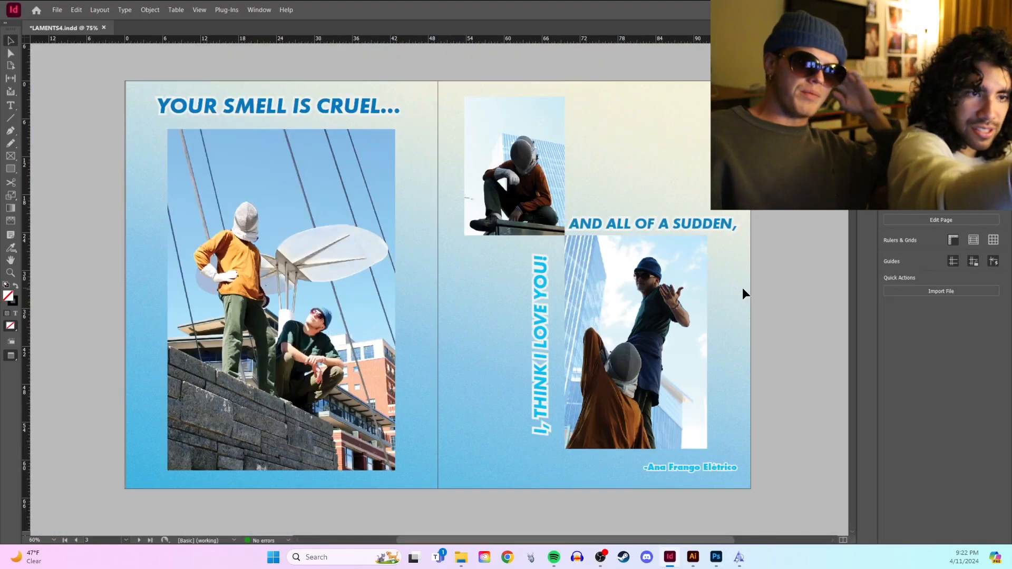
- Turn "I, THINK I LOVE YOU!" around to read downward and place it over the larger photo's left edge
{"action": "left_click", "coordinate": [543, 291]}
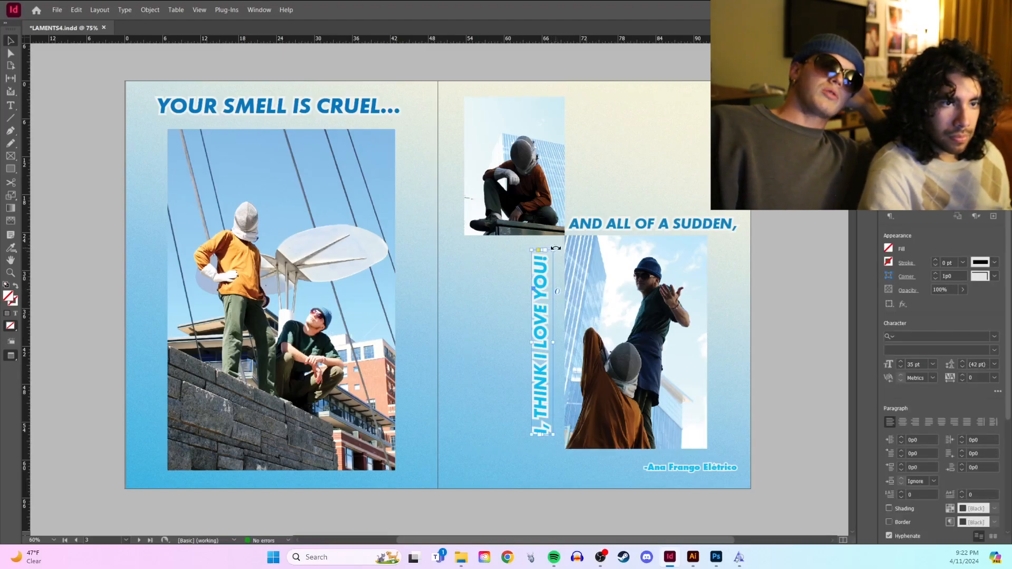
{"action": "left_click_drag", "start_coordinate": [571, 289], "coordinate": [555, 429]}
{"action": "left_click", "coordinate": [515, 432]}
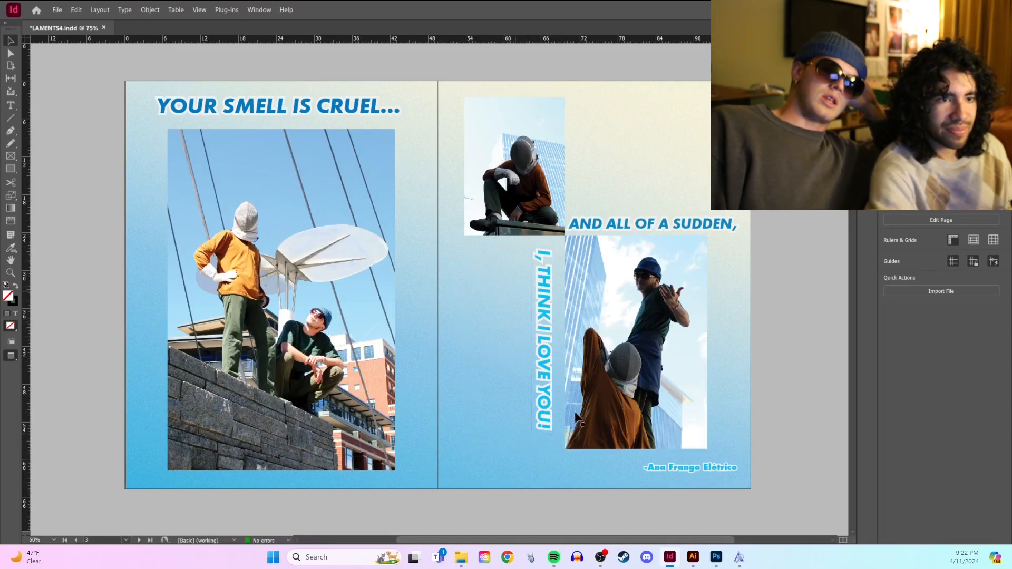
{"action": "left_click_drag", "start_coordinate": [540, 333], "coordinate": [573, 331]}
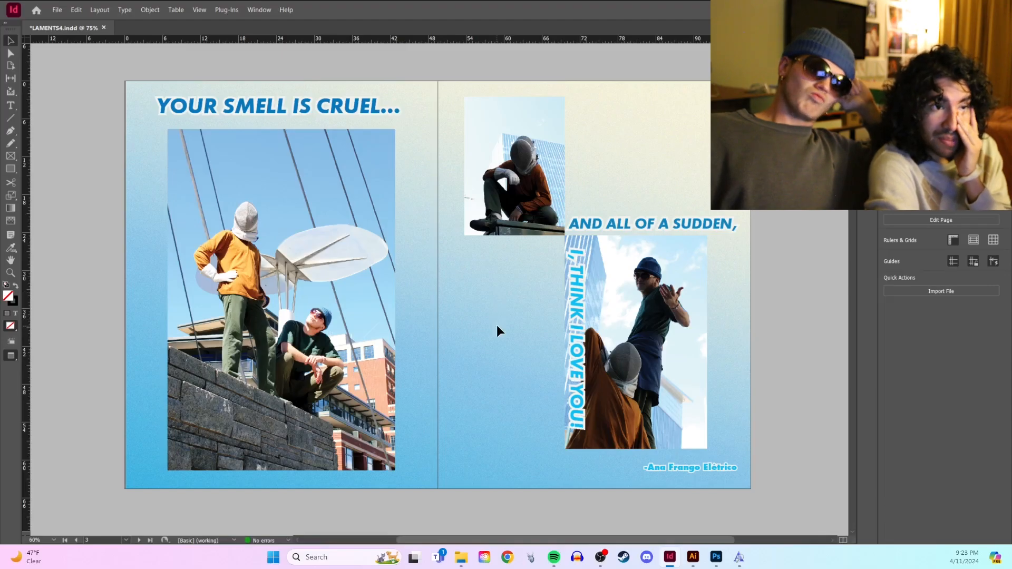
- Switch to Illustrator, examine the Matsubara Miki and TIMELY!! album-cover references, and return to the InDesign spread
{"action": "left_click", "coordinate": [696, 564]}
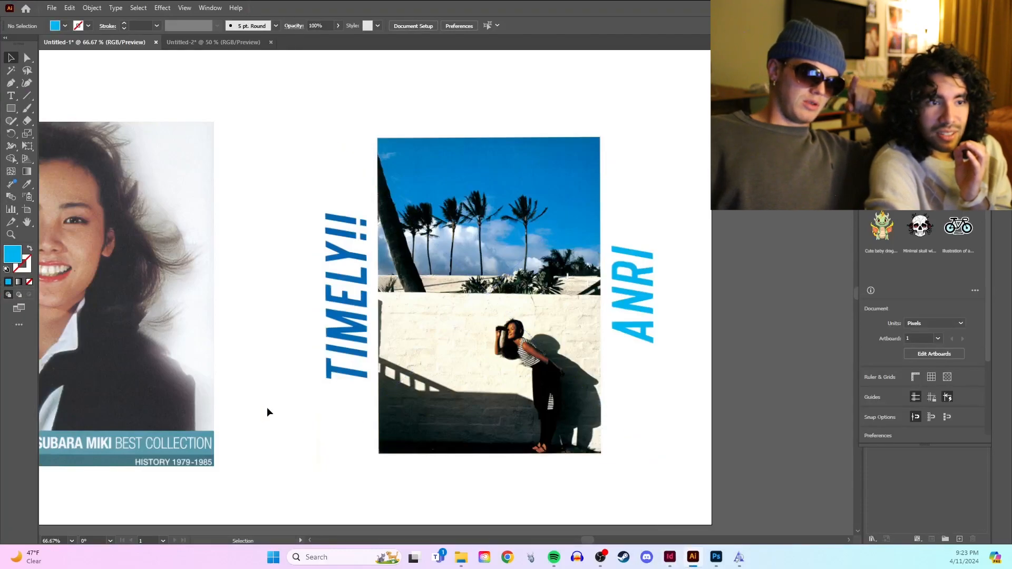
{"action": "left_click_drag", "start_coordinate": [267, 409], "coordinate": [393, 411]}
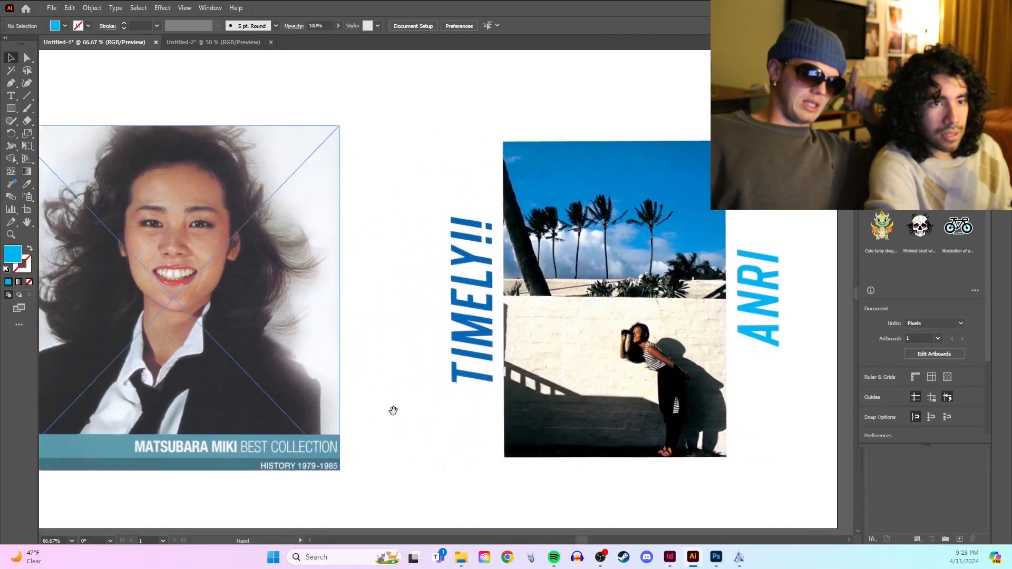
{"action": "left_click", "coordinate": [679, 558]}
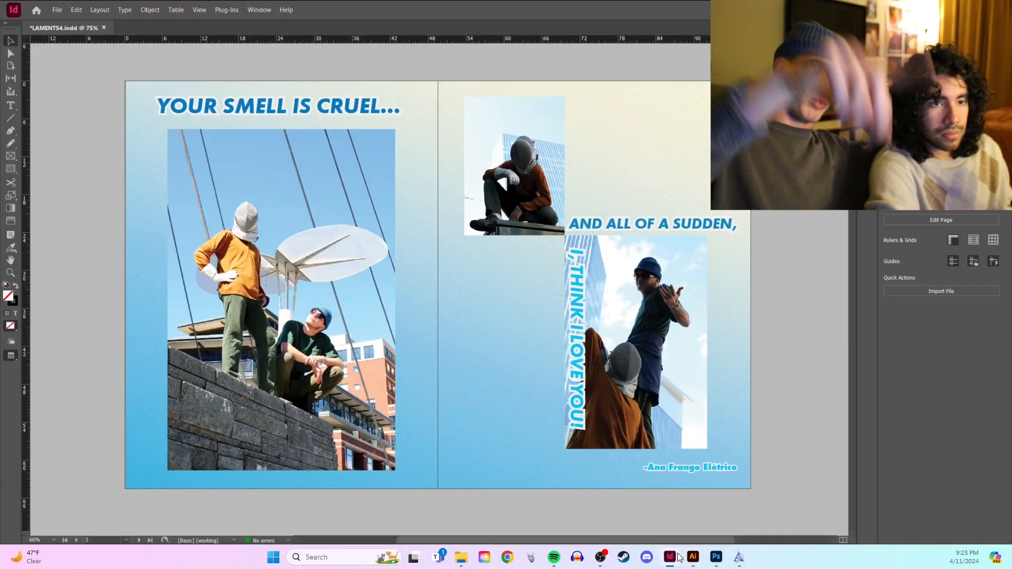
- Select the crouching-figure photo inside its group and give the photos on both pages thick white borders
{"action": "left_click", "coordinate": [515, 218]}
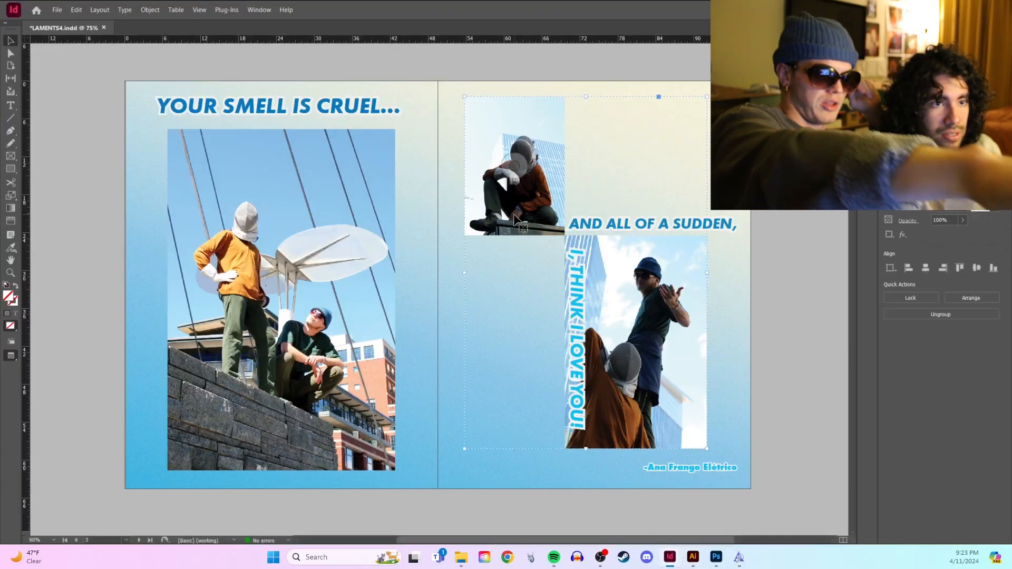
{"action": "double_click", "coordinate": [516, 222]}
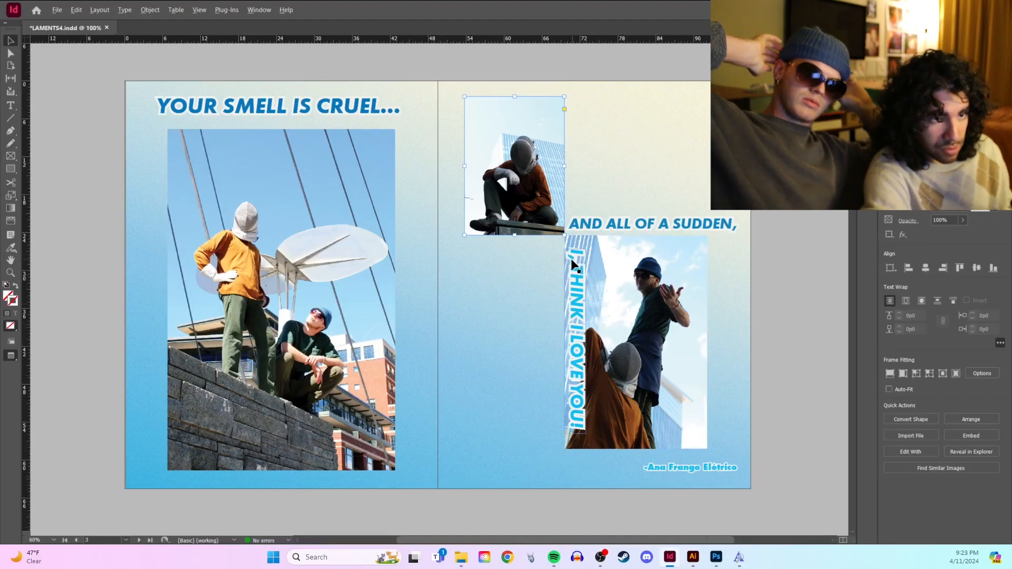
{"action": "scroll", "coordinate": [574, 263], "scroll_direction": "up", "scroll_amount": 5}
{"action": "scroll", "coordinate": [564, 252], "scroll_direction": "down", "scroll_amount": 3}
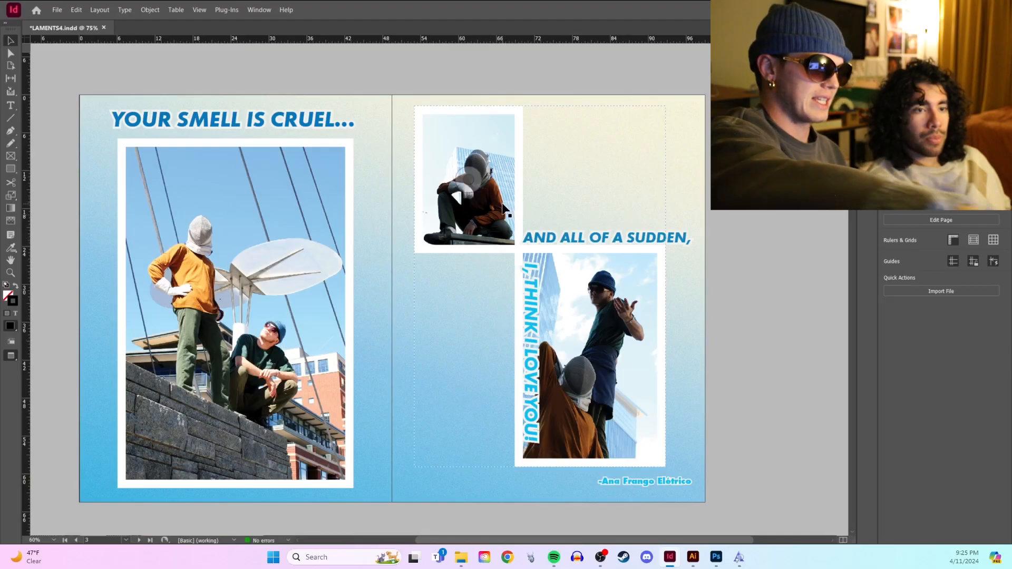
- Swap the right-page photo diagonal: crouching figure in the page's upper-right corner, larger photo below and to its left, with both captions moved out of the way
{"action": "left_click_drag", "start_coordinate": [513, 197], "coordinate": [633, 196]}
{"action": "left_click_drag", "start_coordinate": [639, 290], "coordinate": [529, 303]}
{"action": "left_click_drag", "start_coordinate": [563, 239], "coordinate": [324, 205]}
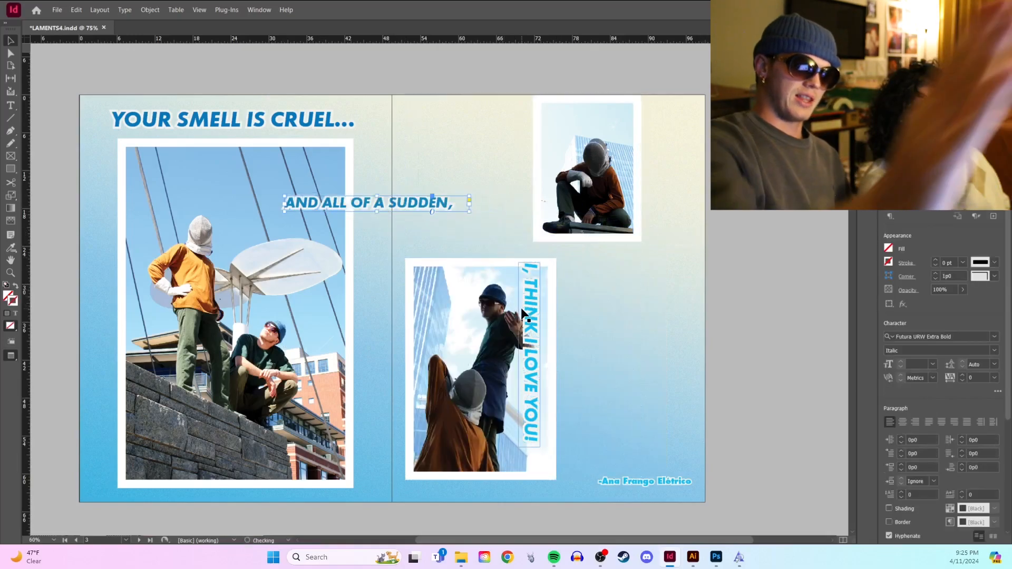
{"action": "left_click_drag", "start_coordinate": [410, 305], "coordinate": [356, 292]}
{"action": "left_click_drag", "start_coordinate": [617, 245], "coordinate": [597, 234]}
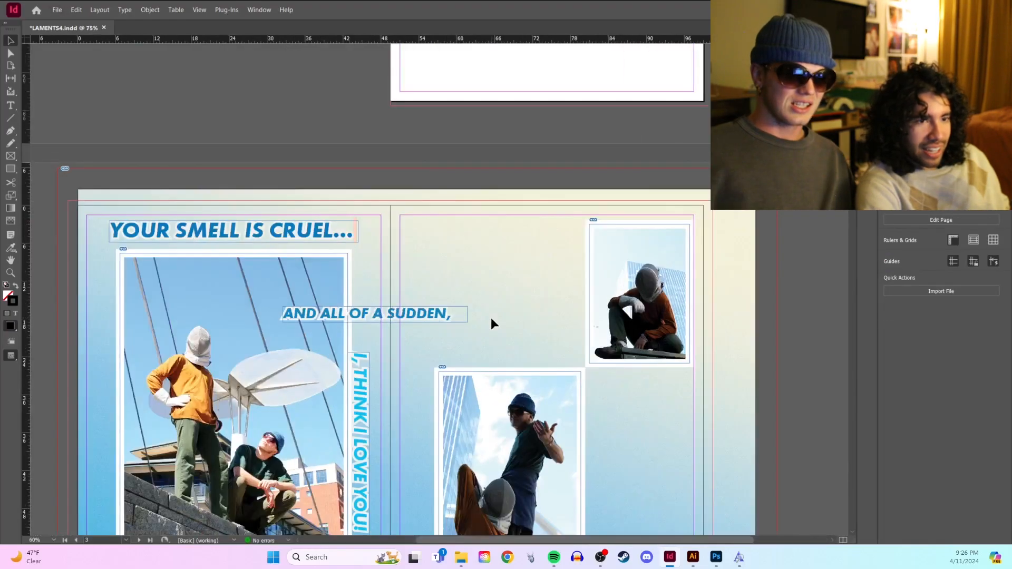
- Place "AND ALL OF A SUDDEN," above the larger right-page photo and "I, THINK I LOVE YOU!" vertically along that photo's right side
{"action": "scroll", "coordinate": [491, 317], "scroll_direction": "down", "scroll_amount": 2}
{"action": "left_click_drag", "start_coordinate": [414, 243], "coordinate": [543, 288]}
{"action": "left_click_drag", "start_coordinate": [349, 329], "coordinate": [631, 358]}
{"action": "left_click", "coordinate": [604, 289]}
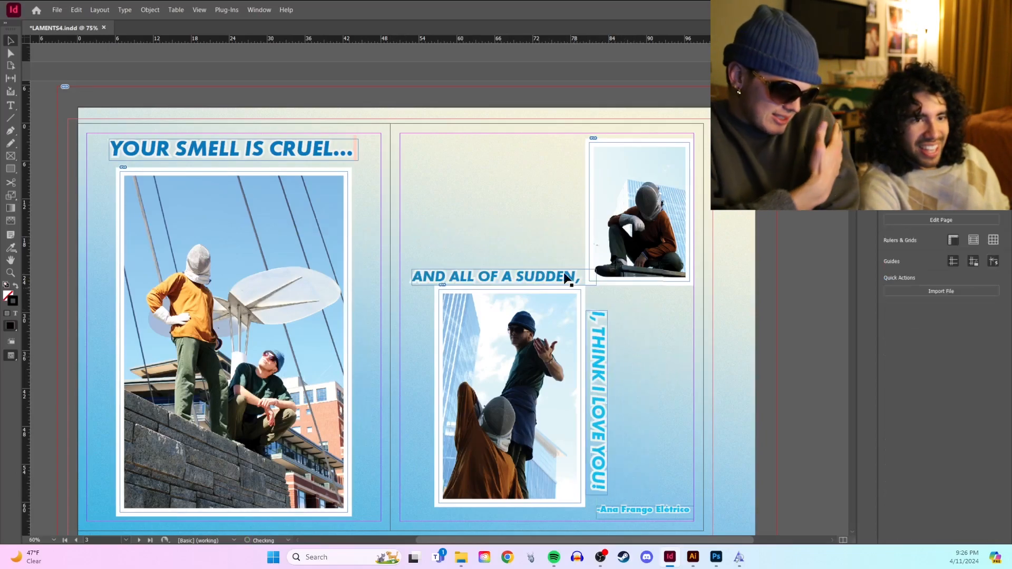
- Set "AND ALL OF A SUDDEN," to 24 pt, shift it to fit the width of the photo below, and preview the spread without guides
{"action": "scroll", "coordinate": [604, 290], "scroll_direction": "left", "scroll_amount": 2}
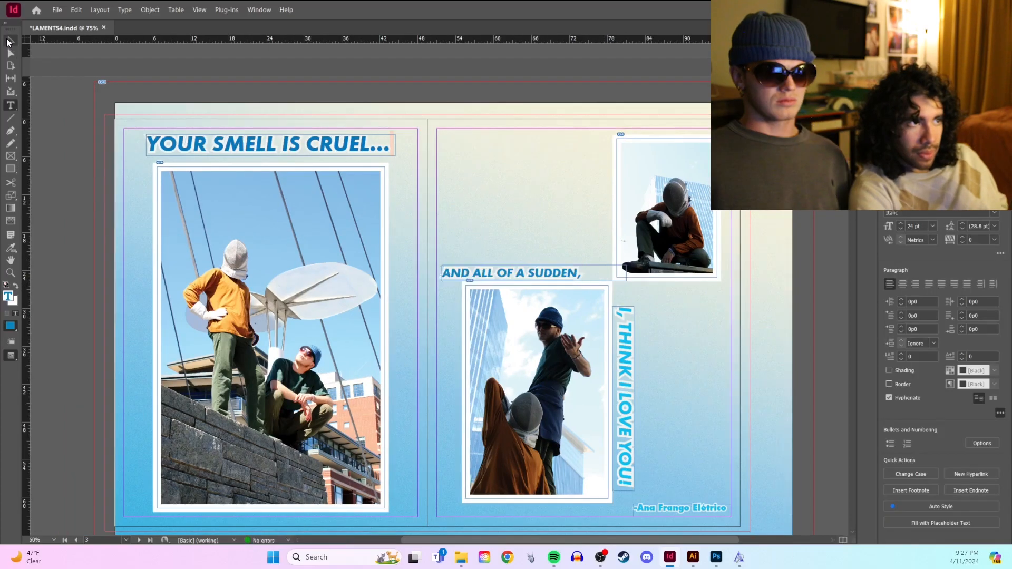
{"action": "left_click", "coordinate": [463, 265]}
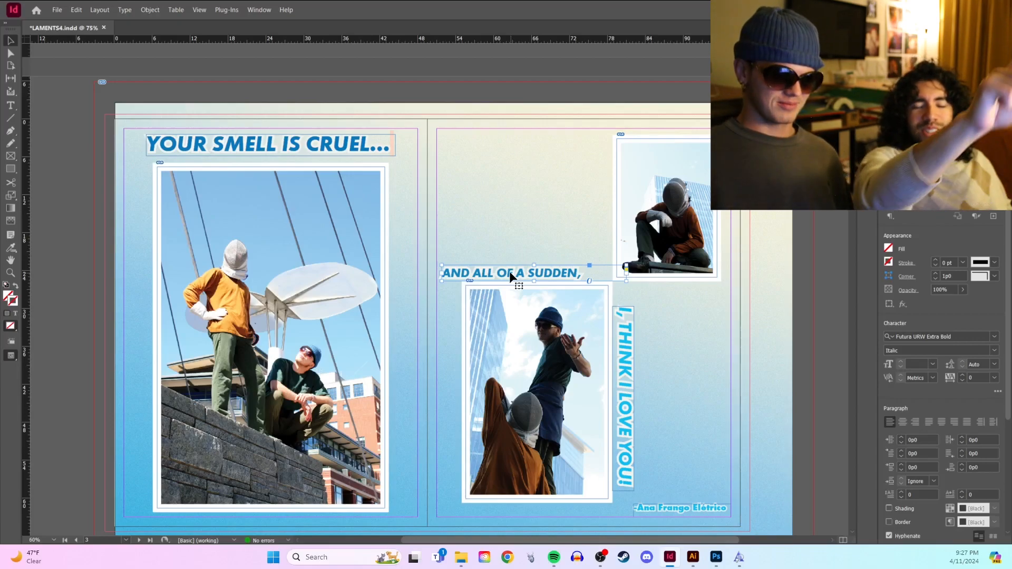
{"action": "left_click_drag", "start_coordinate": [510, 275], "coordinate": [574, 285]}
{"action": "key", "text": "w"}
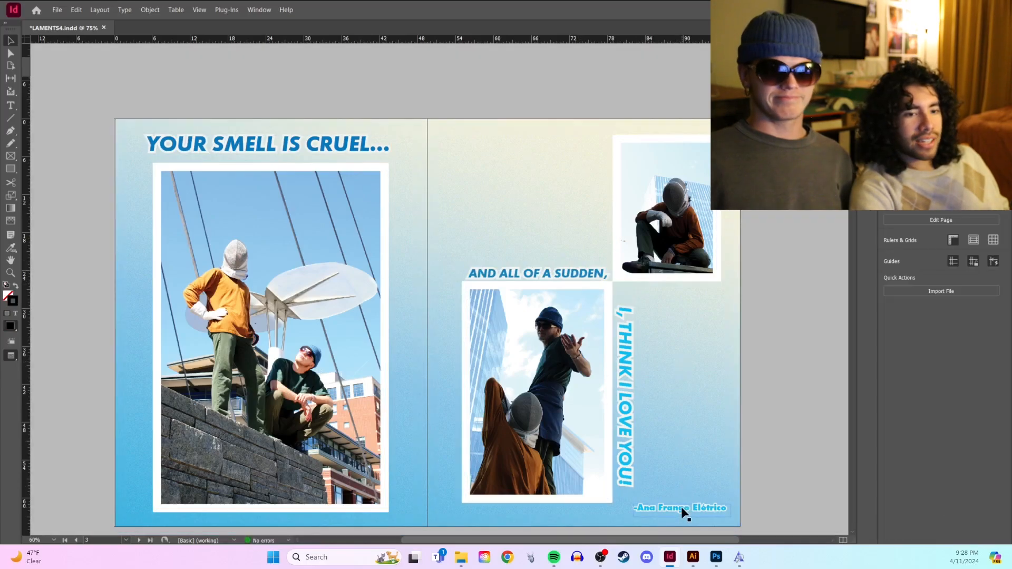
{"action": "double_click", "coordinate": [681, 507]}
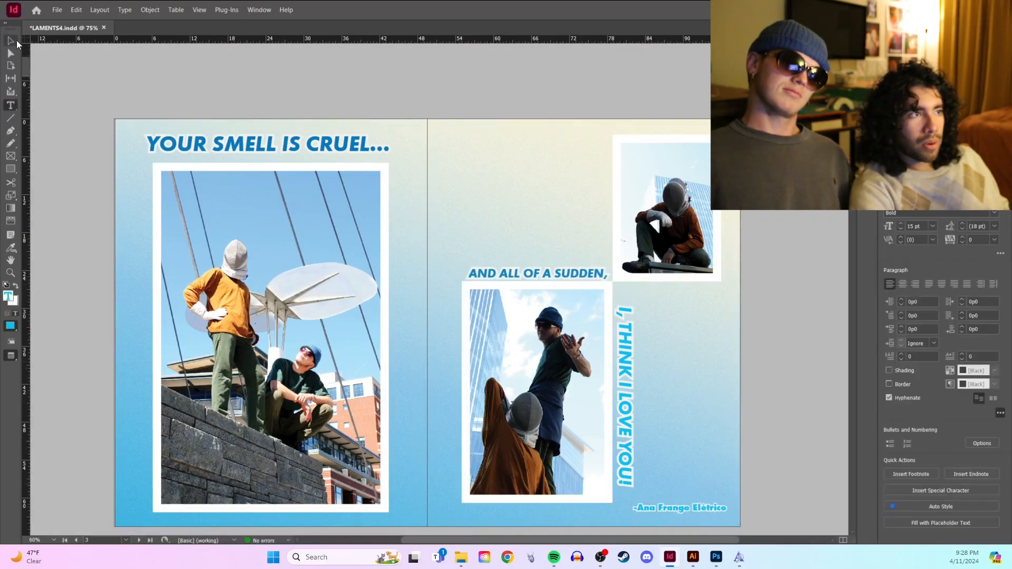
{"action": "key", "text": "Escape"}
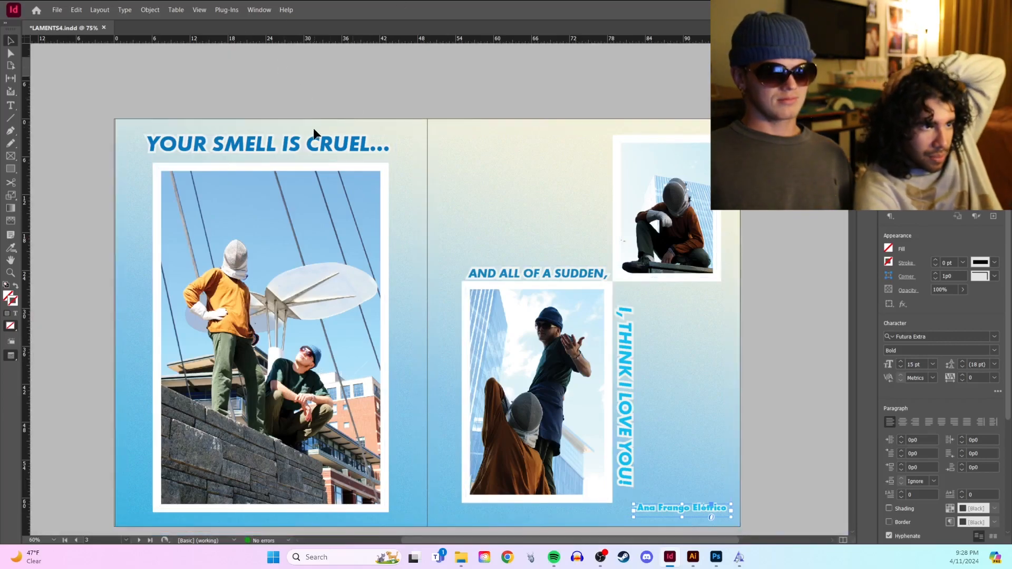
{"action": "left_click", "coordinate": [324, 94]}
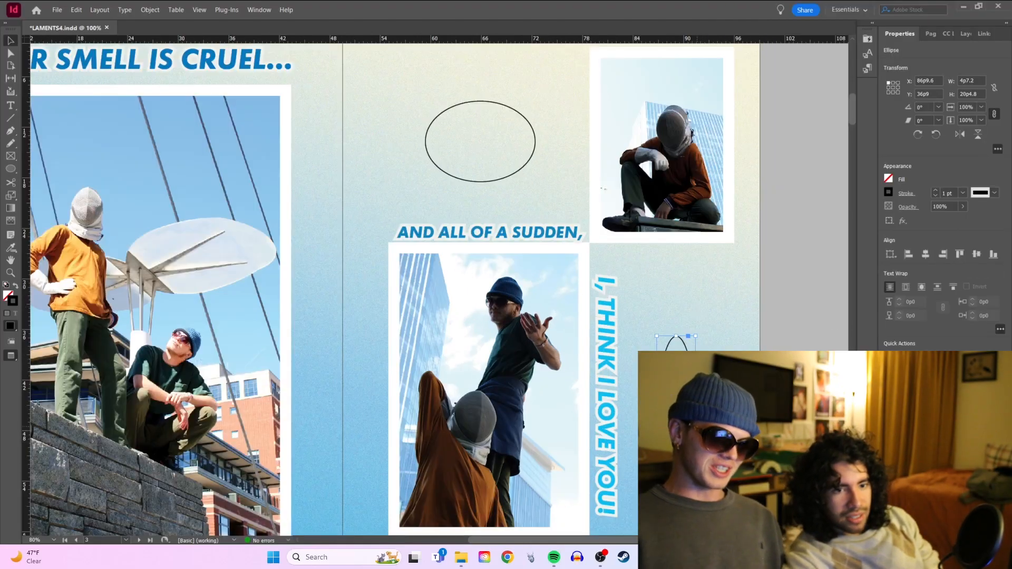
- Delete the two outlined ellipses from the right page
{"action": "key", "text": "Delete"}
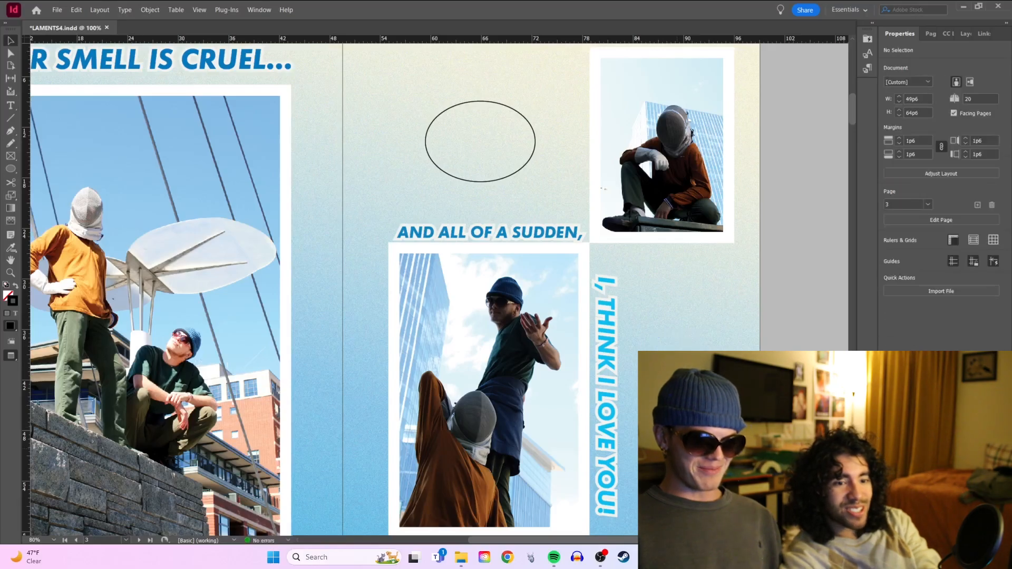
{"action": "left_click", "coordinate": [531, 158]}
{"action": "key", "text": "Delete"}
{"action": "key", "text": "ctrl+minus"}
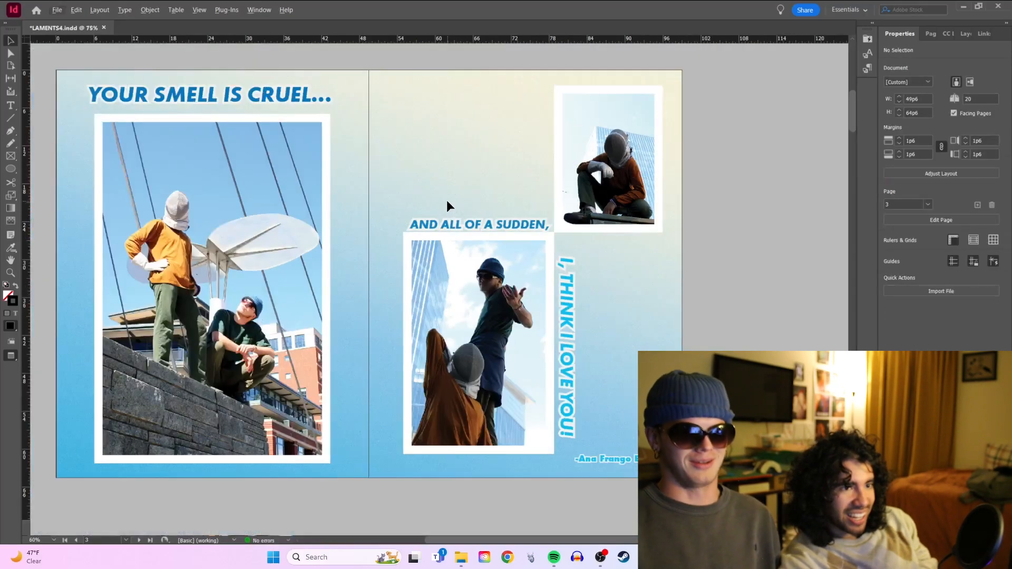
- Paste the street-lamp cutout onto the right page and stand it above the larger photo, behind the photo and "AND ALL OF A SUDDEN,"
{"action": "key", "text": "ctrl+v"}
{"action": "right_click", "coordinate": [476, 170]}
{"action": "mouse_move", "coordinate": [628, 338]}
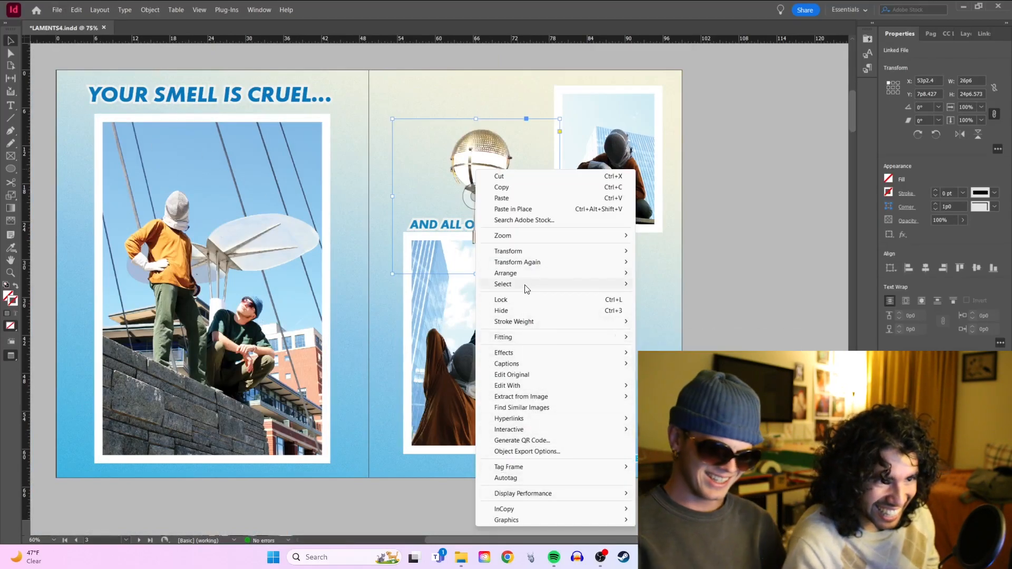
{"action": "key", "text": "Escape"}
{"action": "key", "text": "ctrl+alt+c"}
{"action": "left_click", "coordinate": [718, 125]}
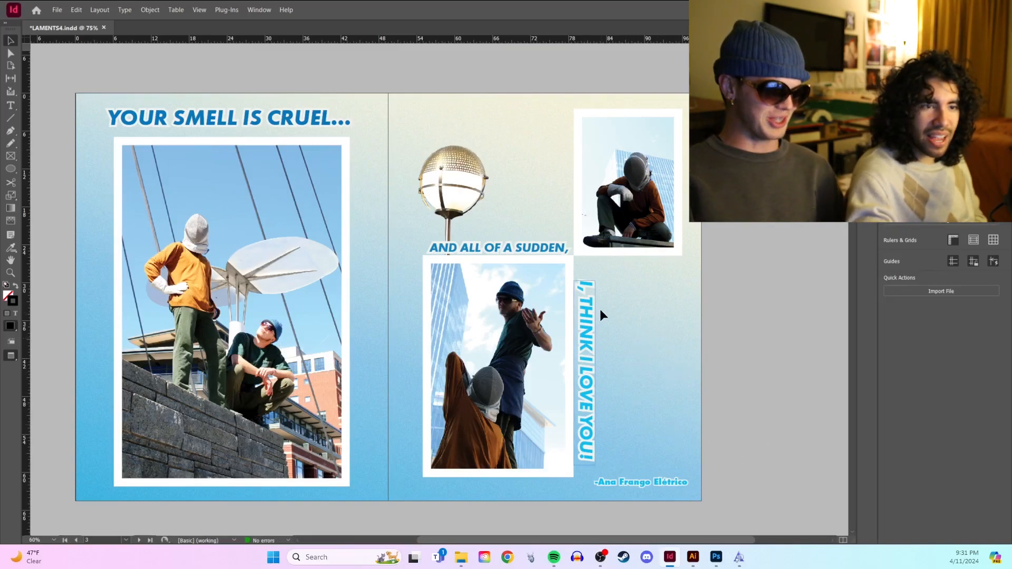
- Try an enlarged duplicate of the street lamp in the right page's lower-right corner, running off the page edge
{"action": "left_click_drag", "start_coordinate": [558, 274], "coordinate": [710, 385]}
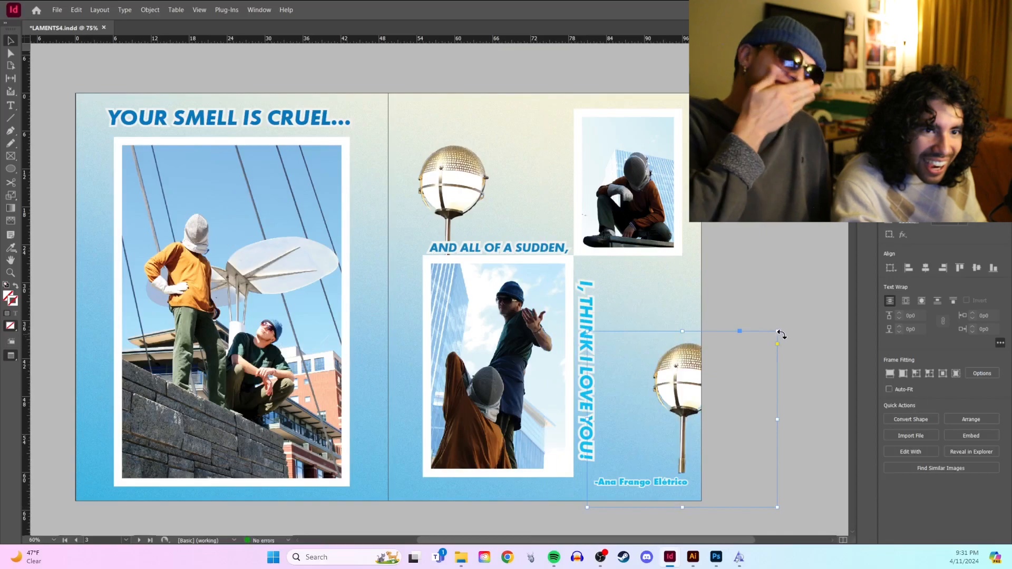
{"action": "left_click_drag", "start_coordinate": [778, 331], "coordinate": [808, 290]}
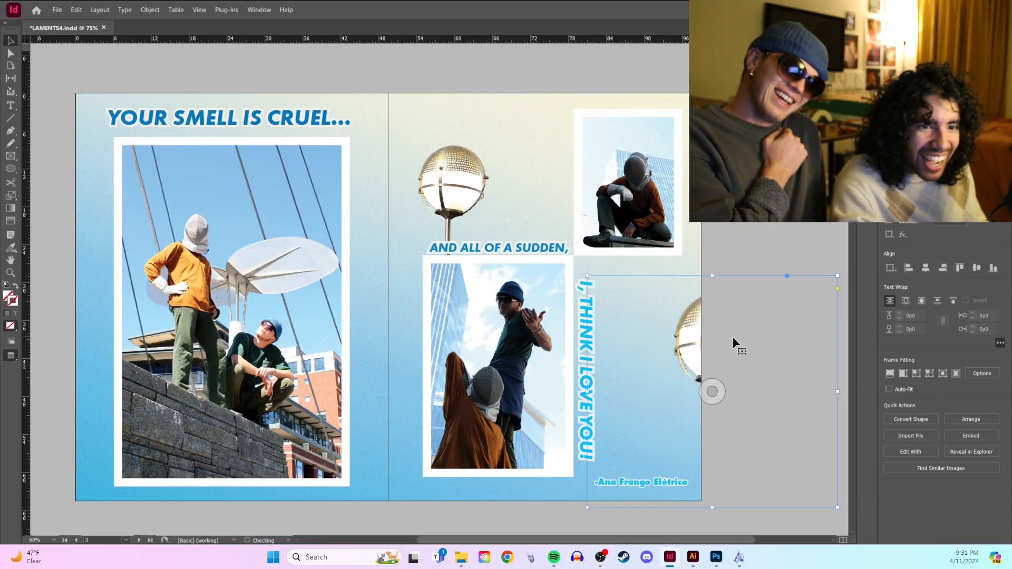
{"action": "left_click_drag", "start_coordinate": [696, 343], "coordinate": [661, 383]}
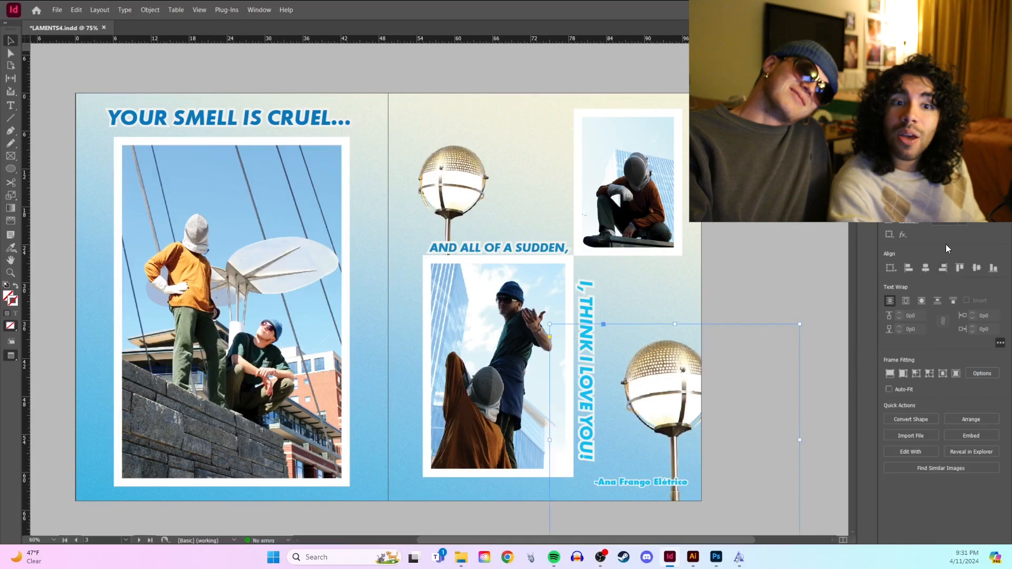
- Try fading the duplicate lamp with a low opacity, and remove it from the spread
{"action": "left_click", "coordinate": [919, 228]}
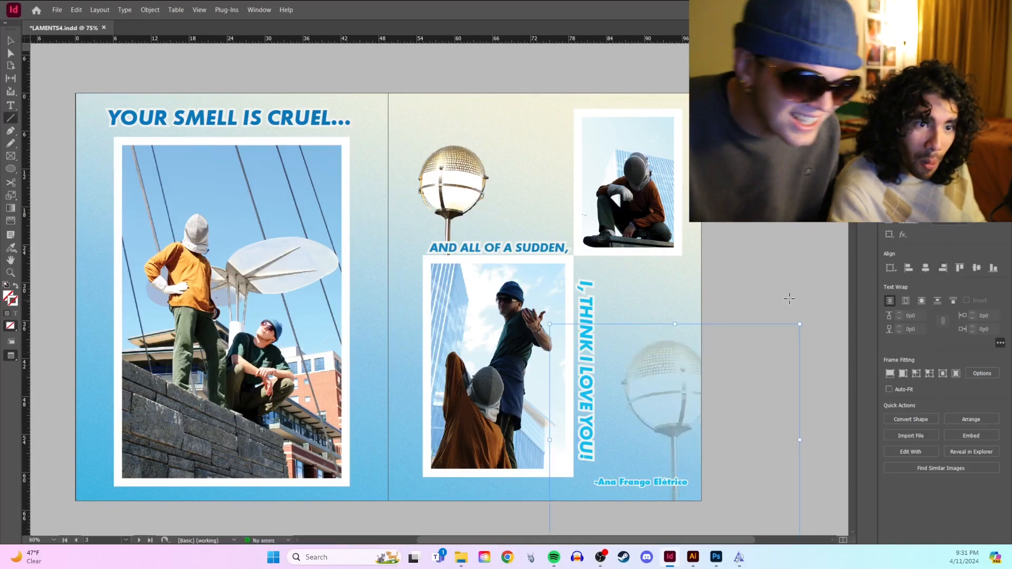
{"action": "left_click", "coordinate": [783, 292]}
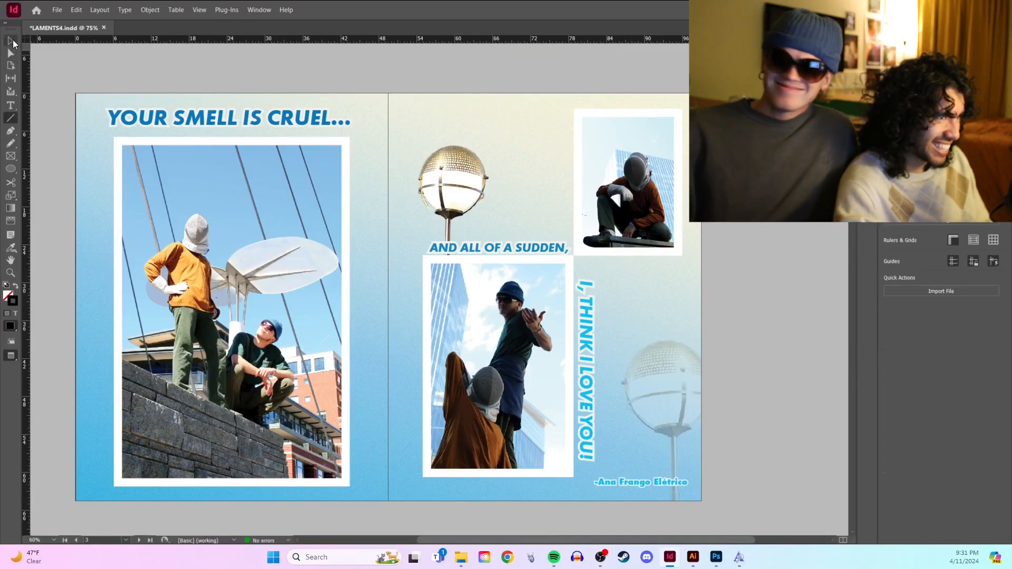
{"action": "left_click", "coordinate": [11, 41]}
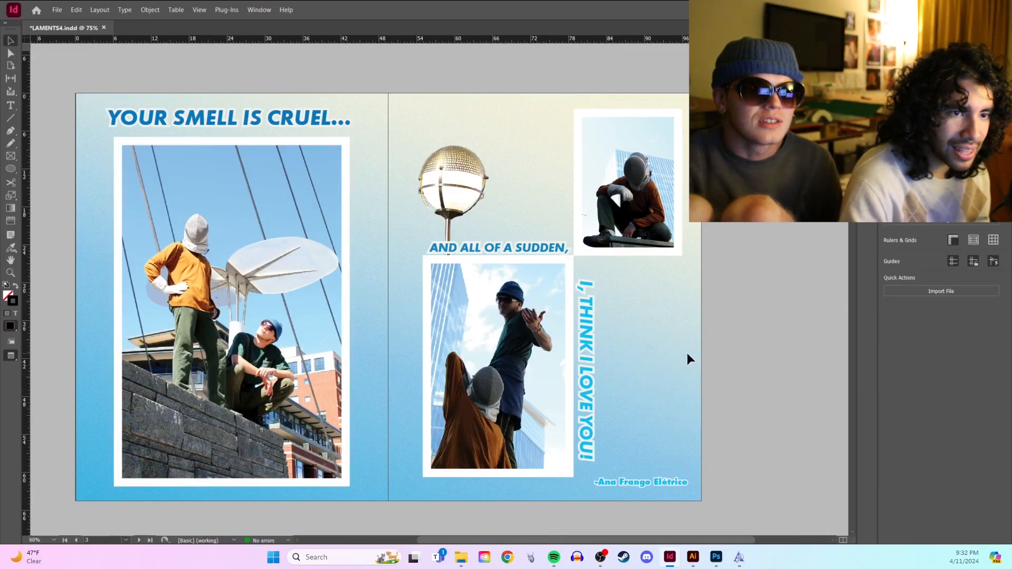
{"action": "mouse_move", "coordinate": [719, 556]}
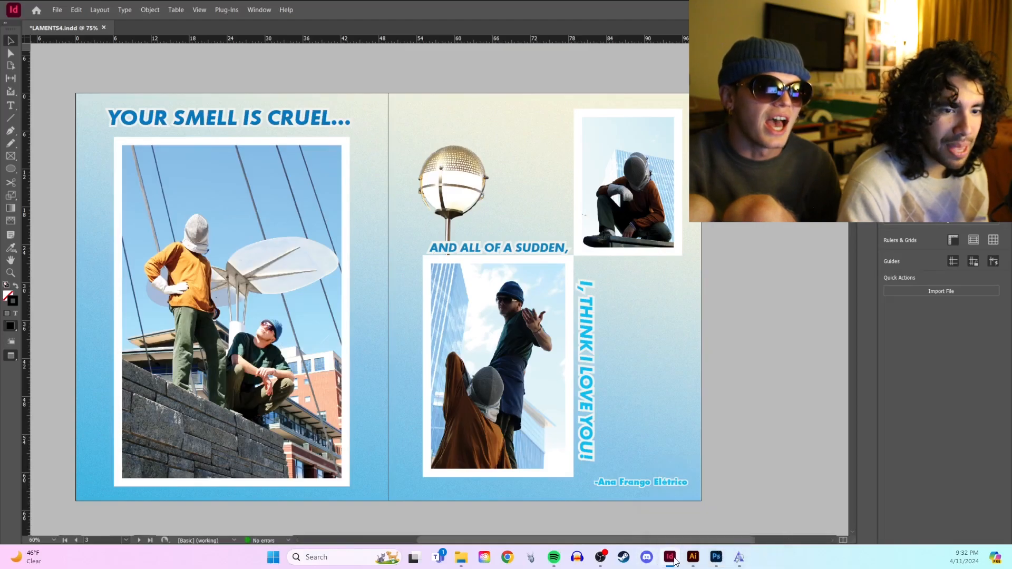
{"action": "mouse_move", "coordinate": [675, 552]}
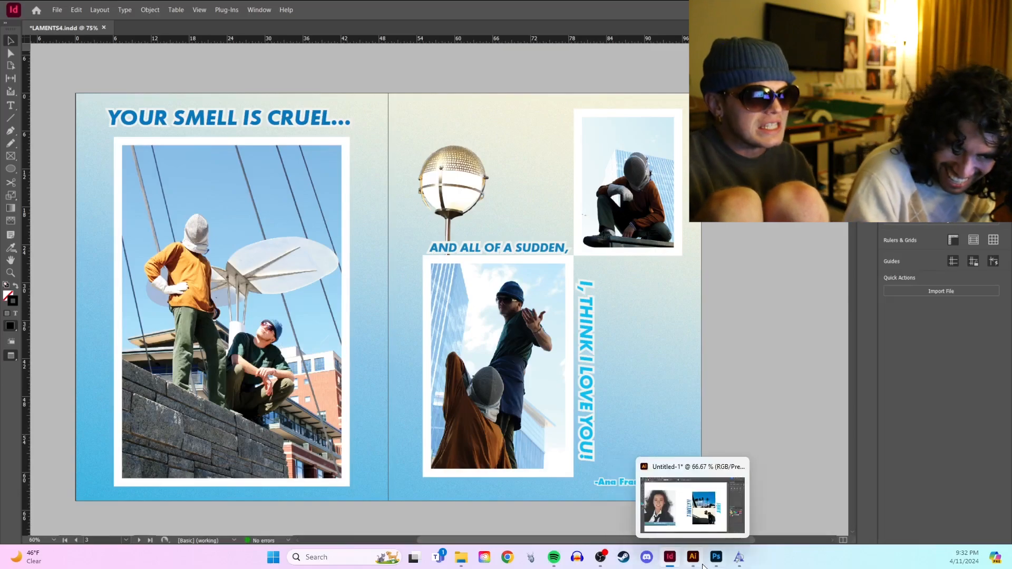
{"action": "scroll", "coordinate": [455, 127], "scroll_direction": "left", "scroll_amount": 3}
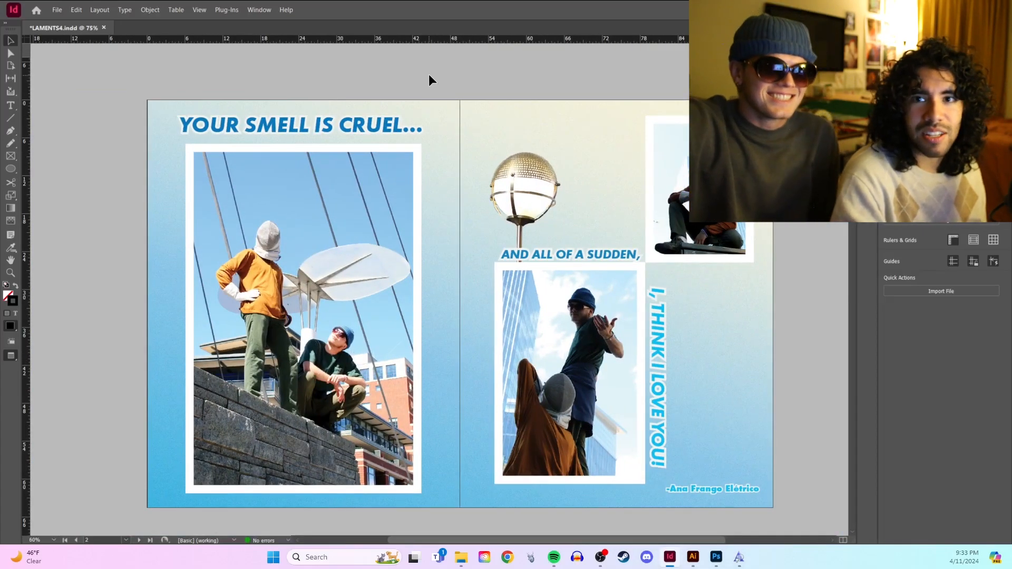
{"action": "left_click_drag", "start_coordinate": [492, 86], "coordinate": [473, 75]}
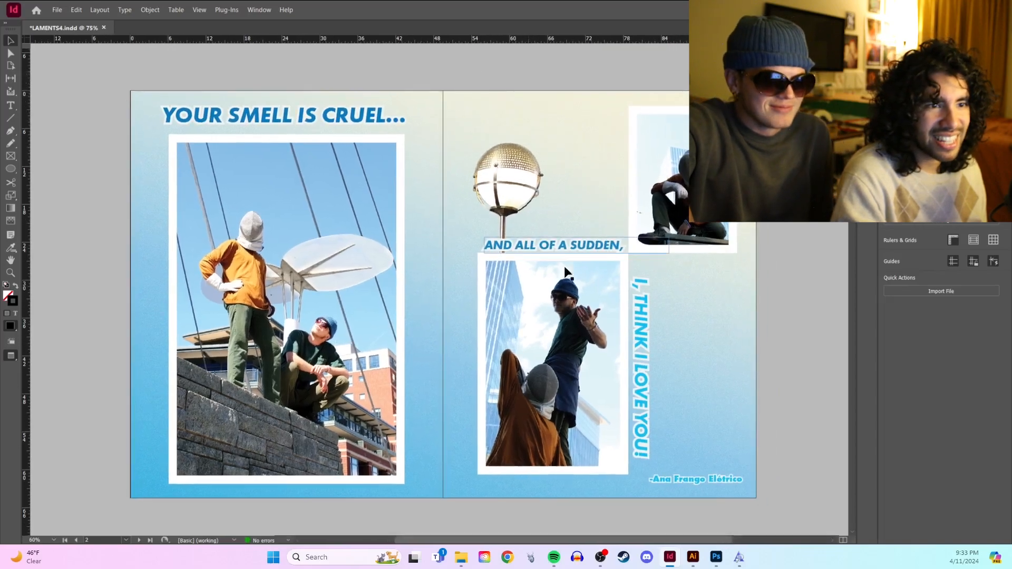